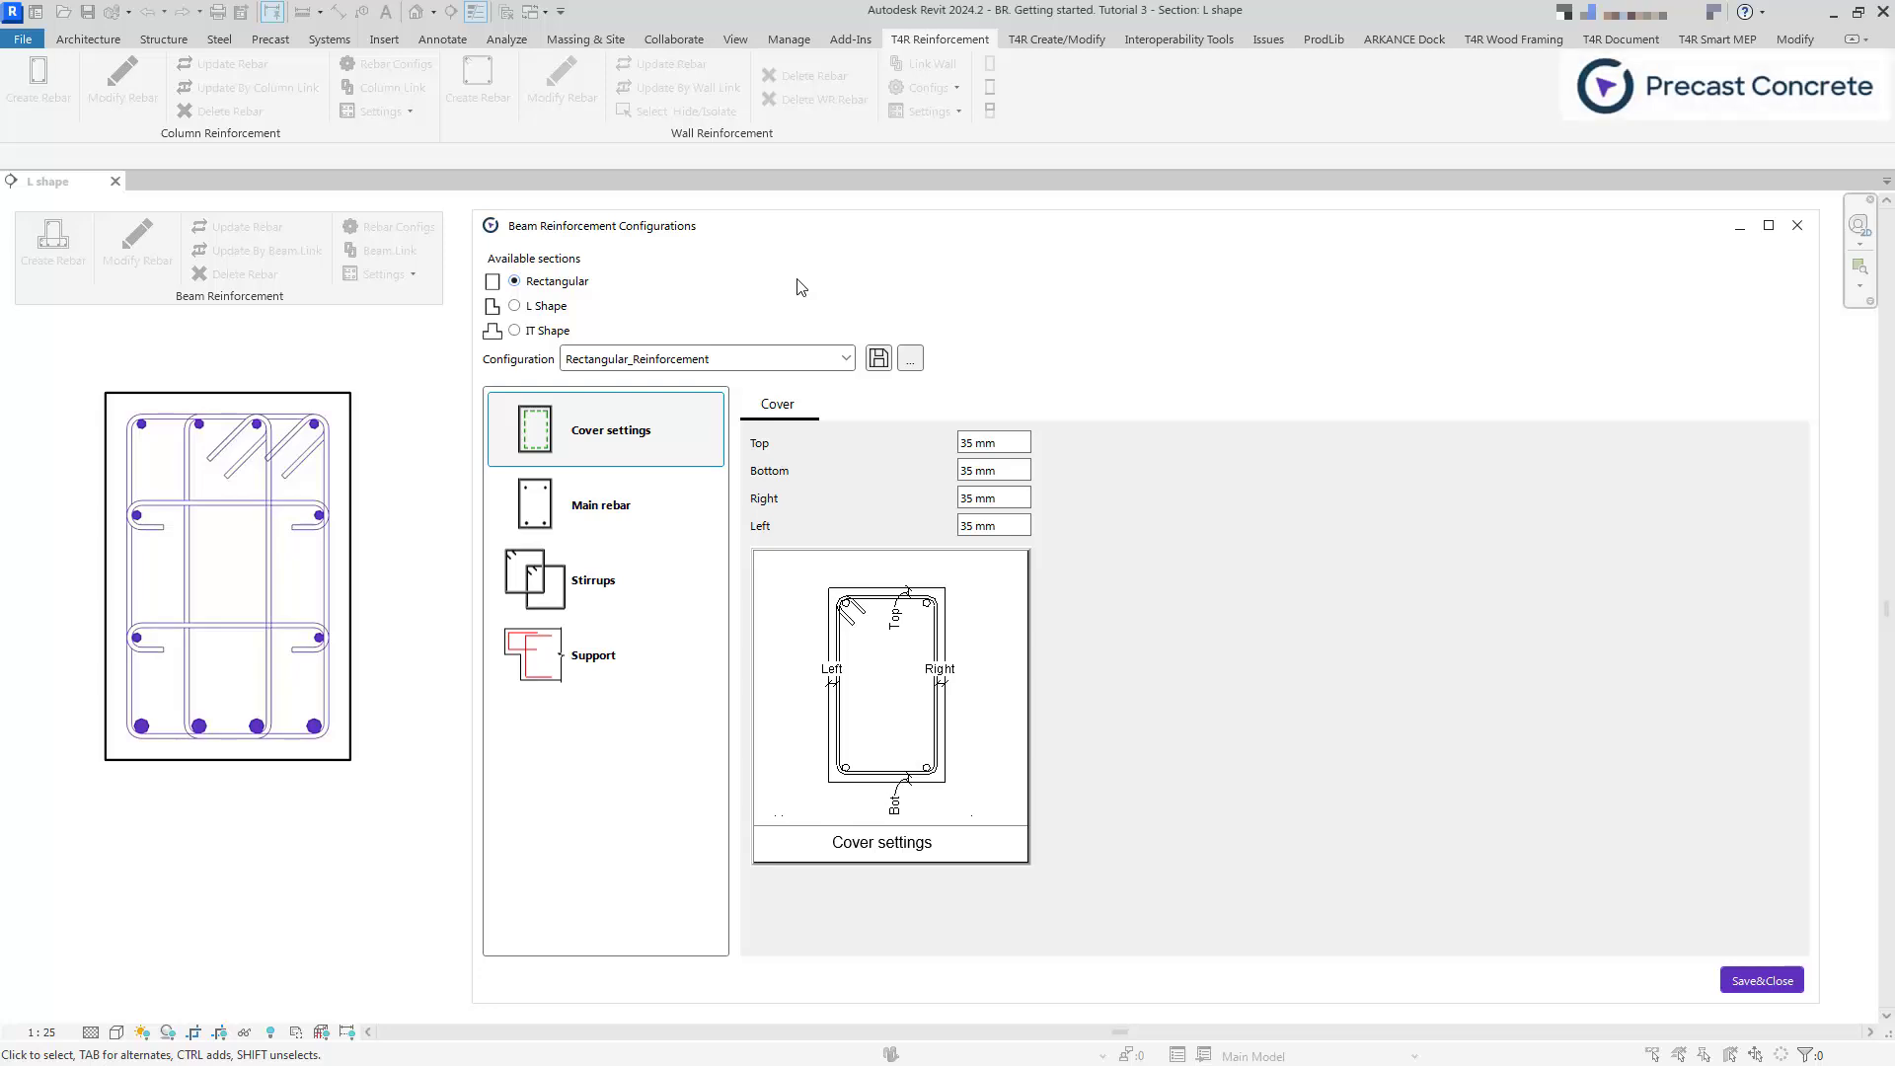
# - Choose the L Shape section after briefly trying IT Shape, and show its Main rebar layout
pyautogui.click(514, 306)
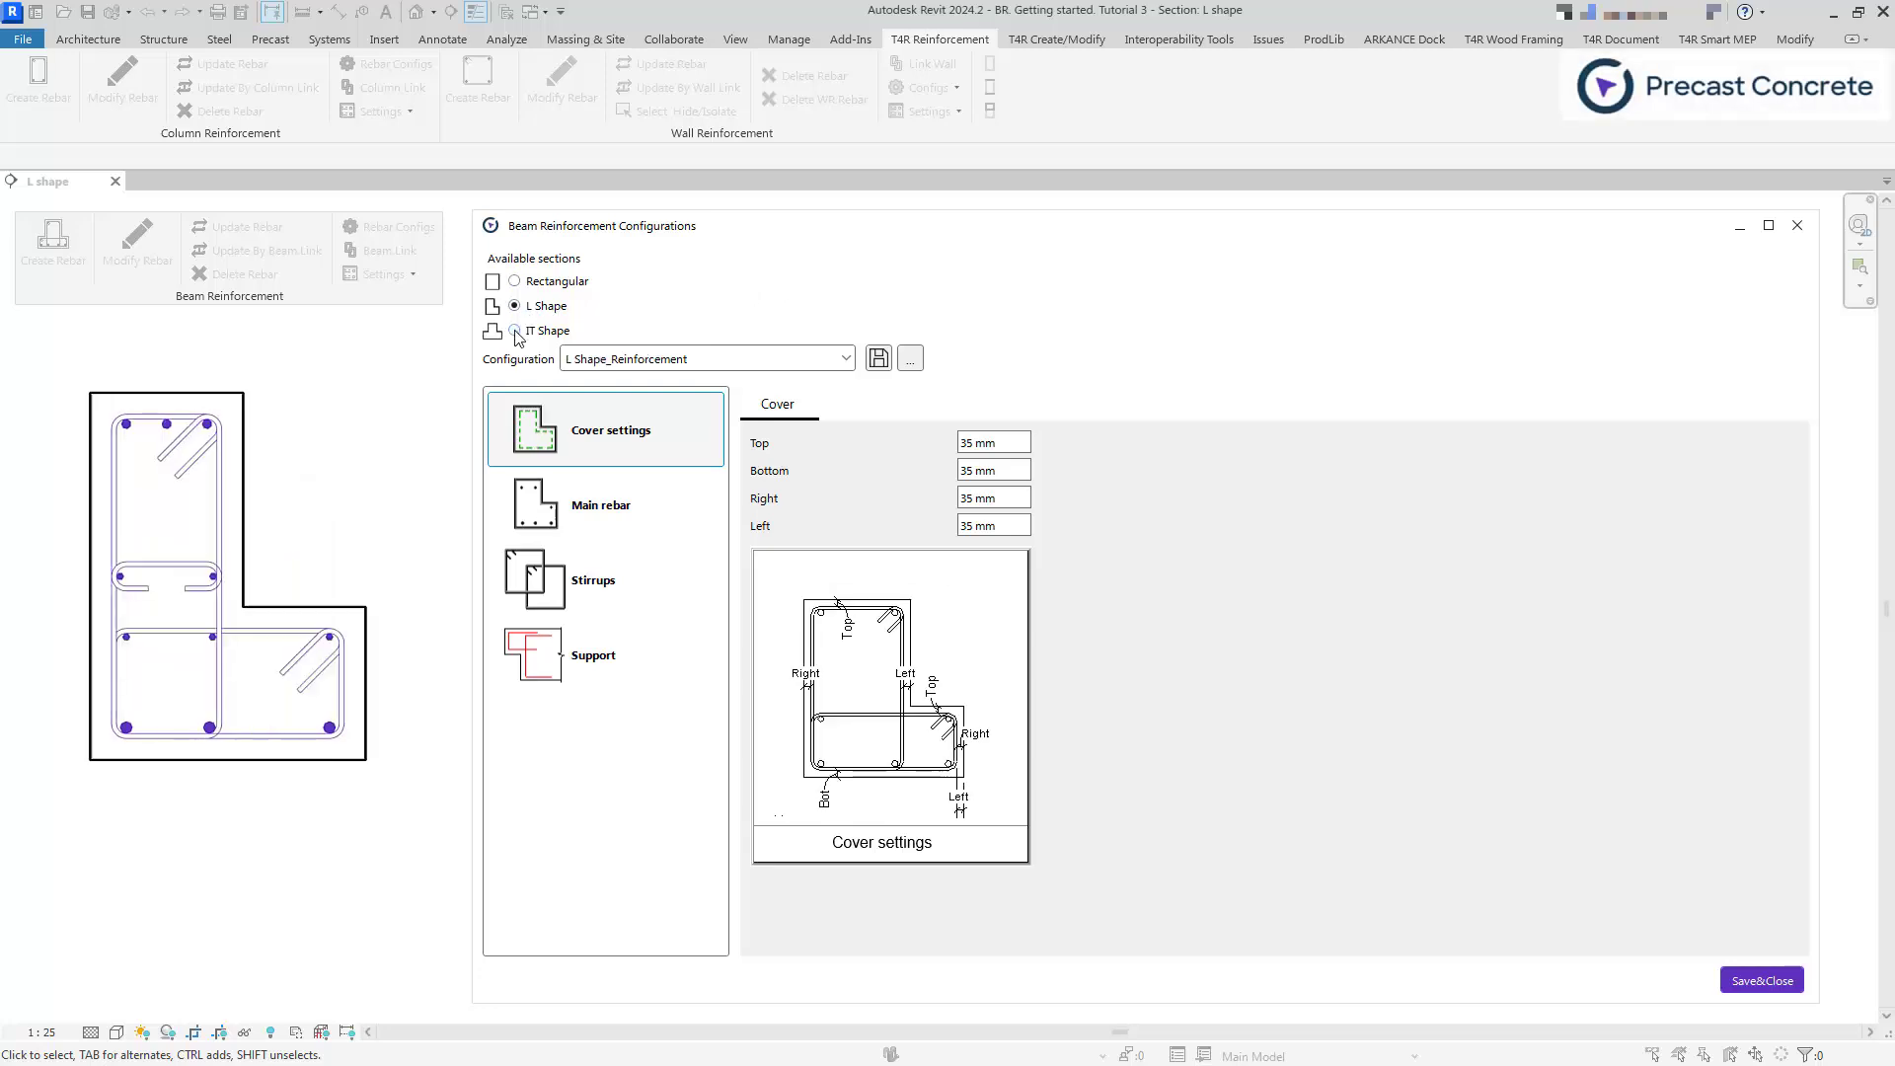
pyautogui.click(516, 331)
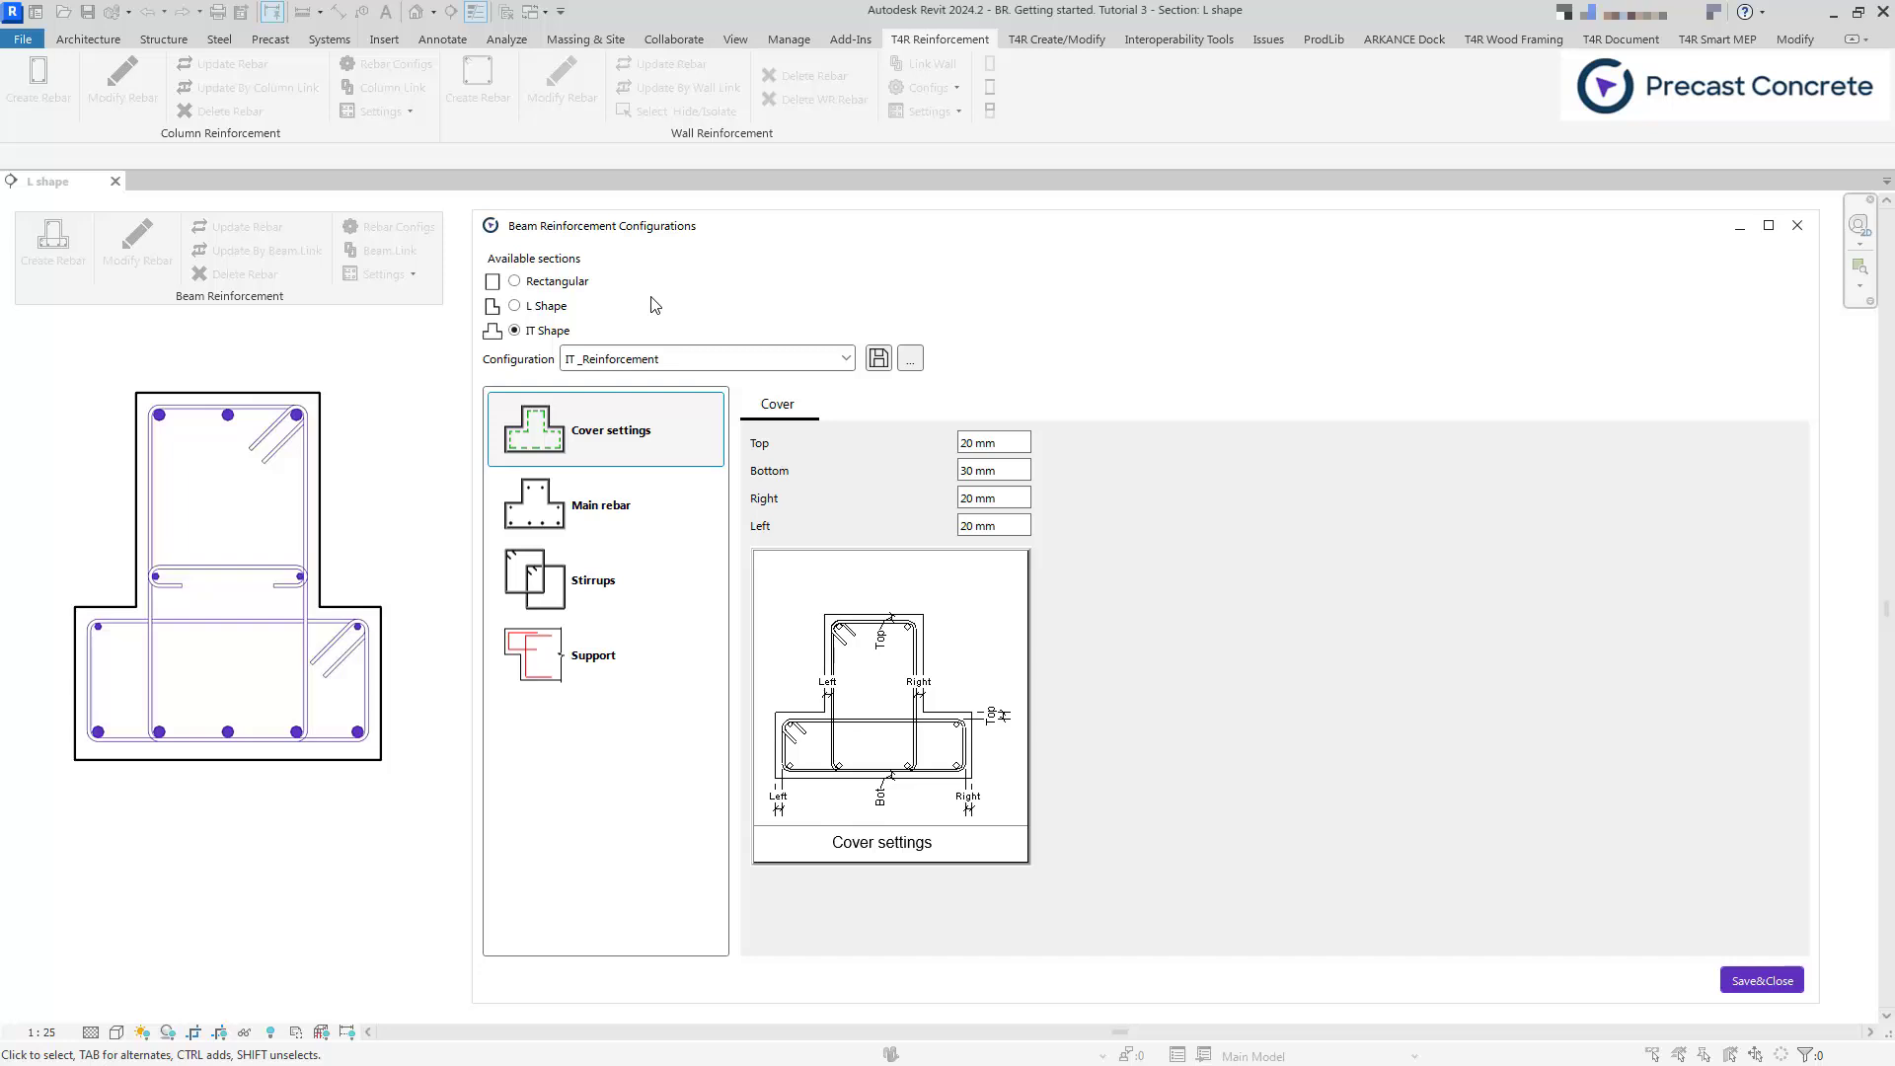
pyautogui.click(515, 307)
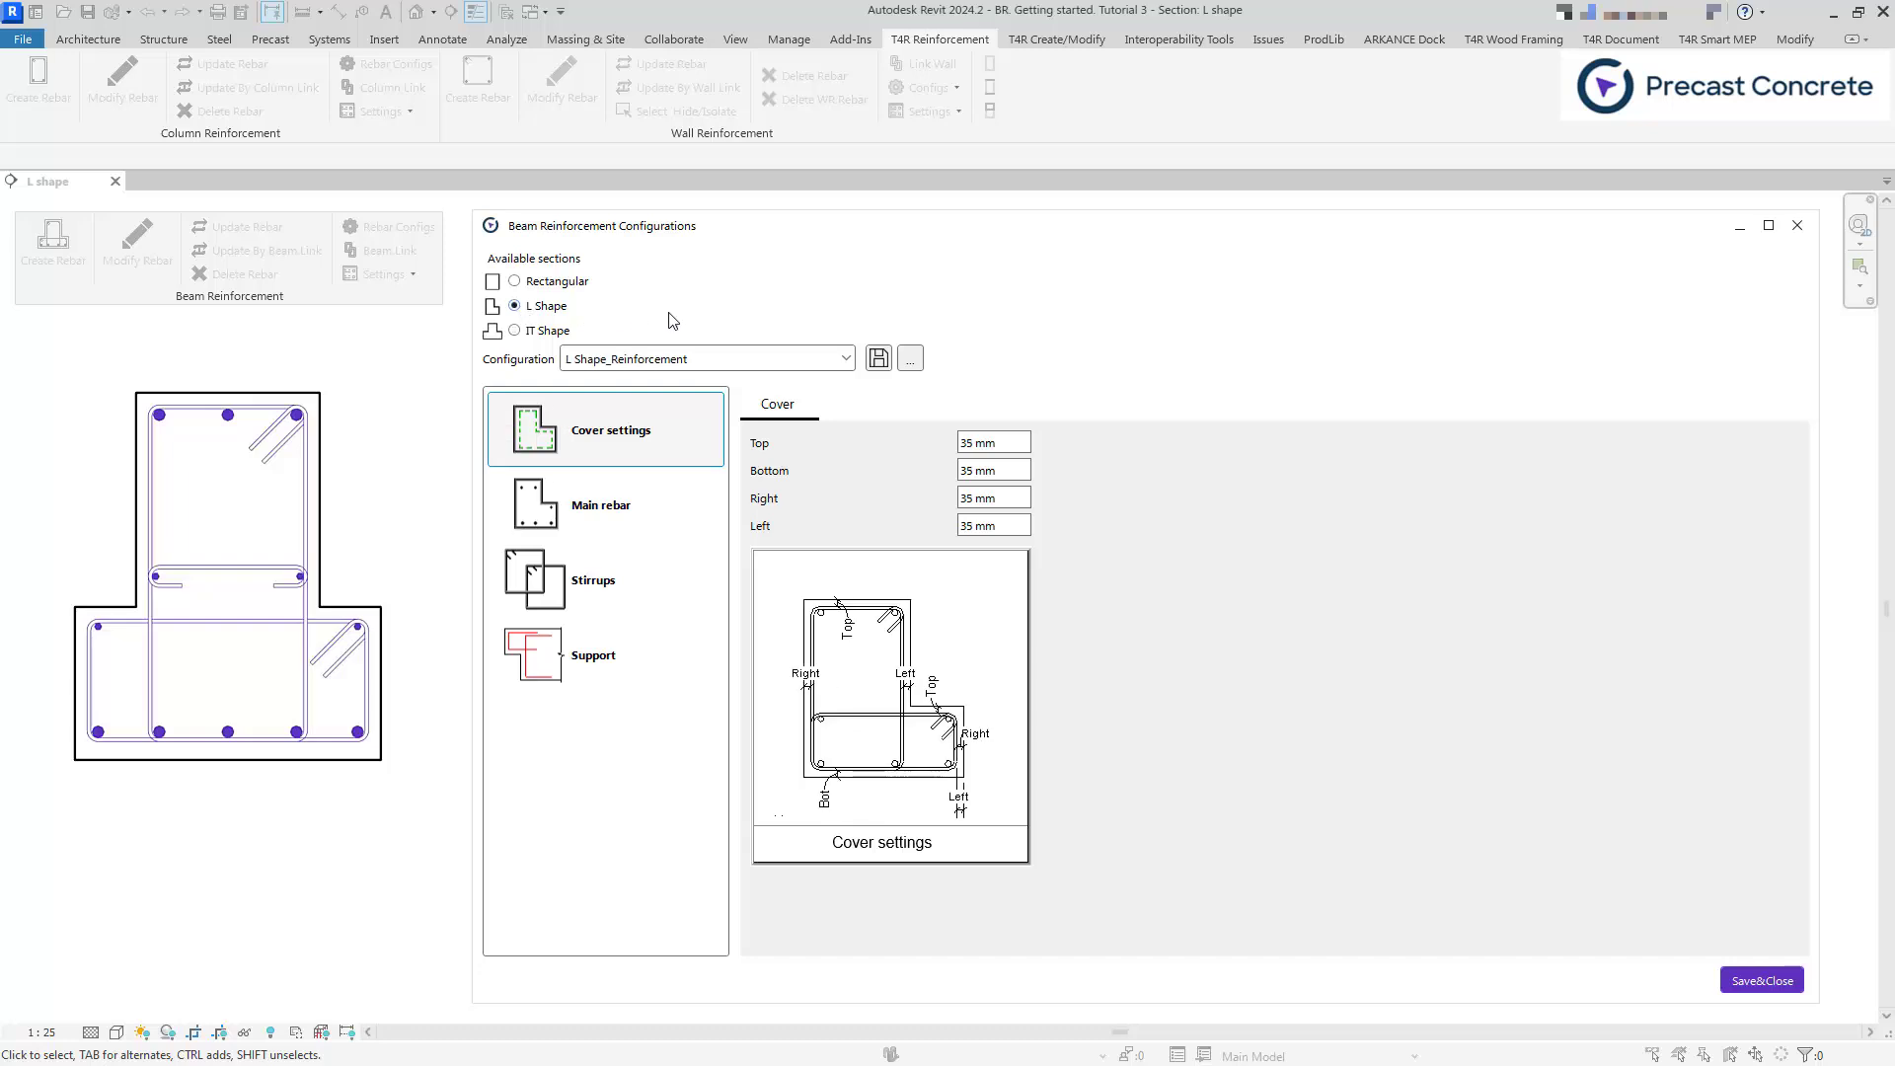
pyautogui.click(624, 517)
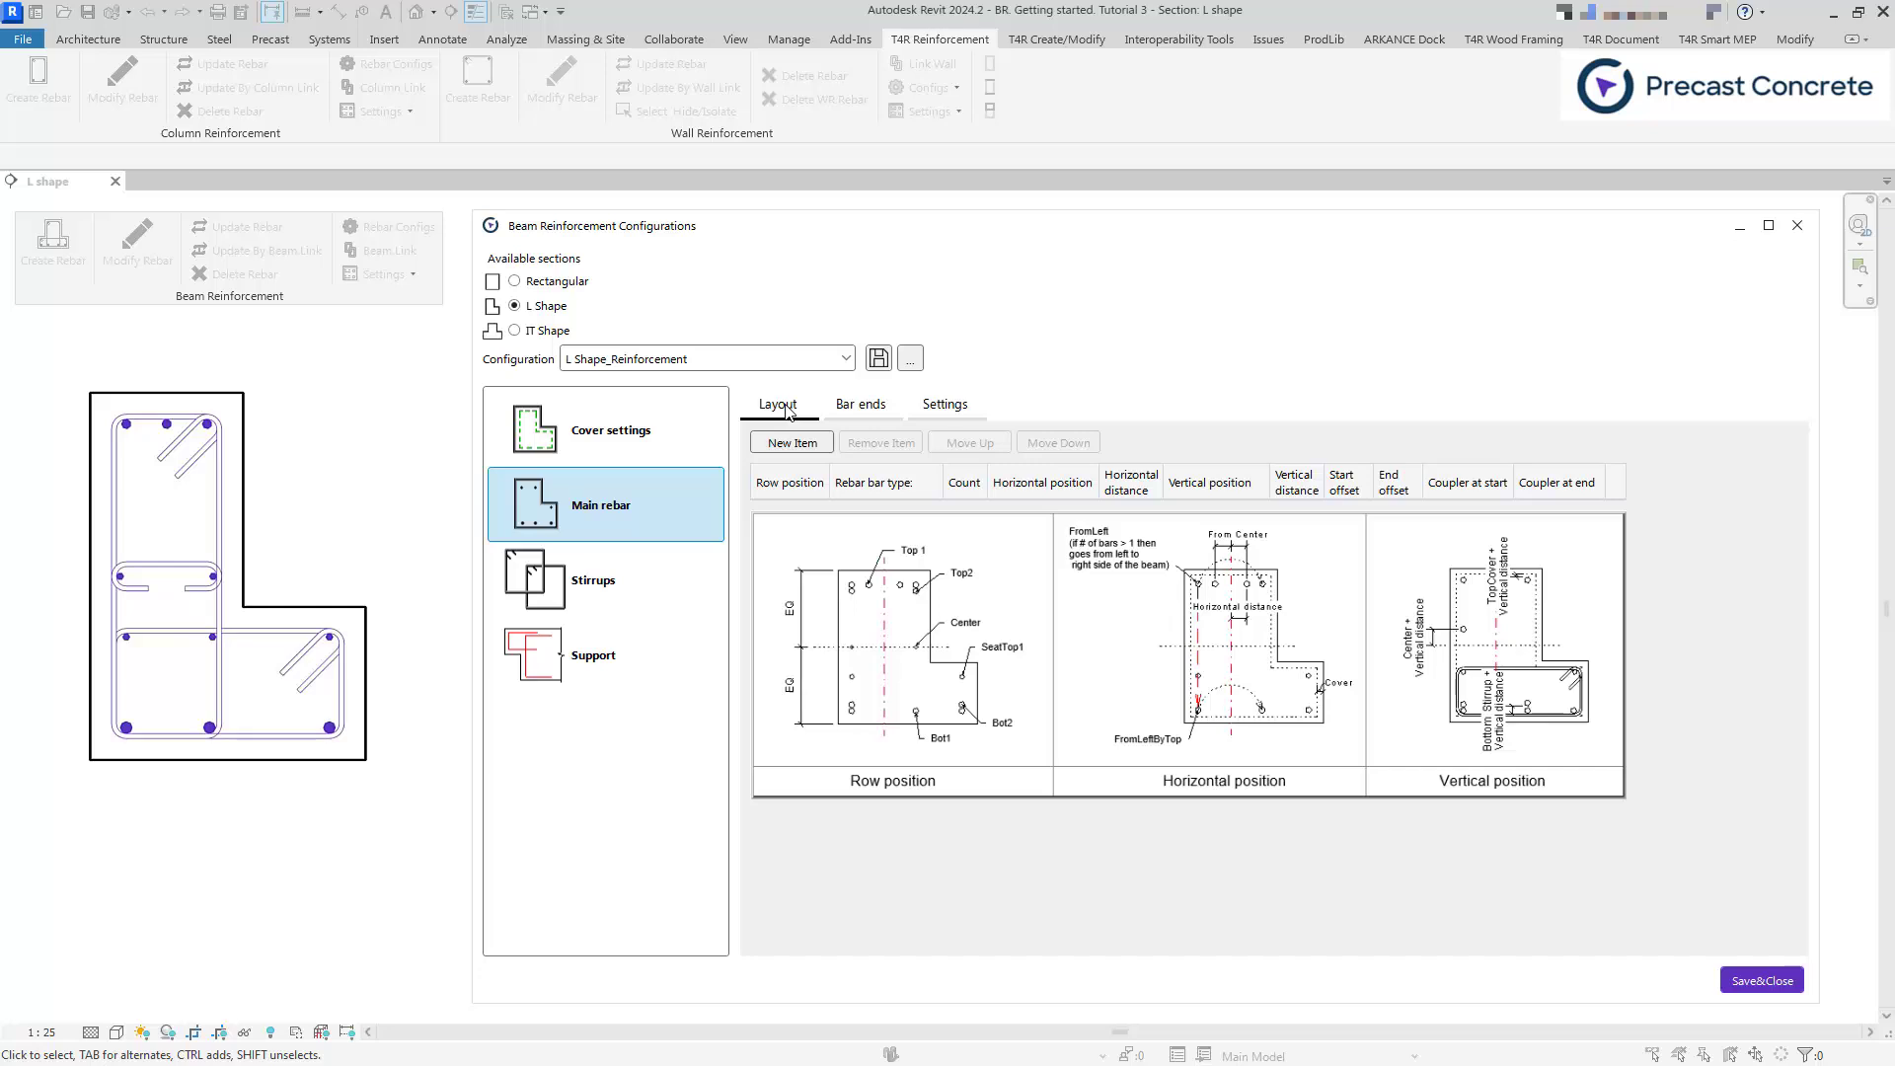
pyautogui.click(869, 415)
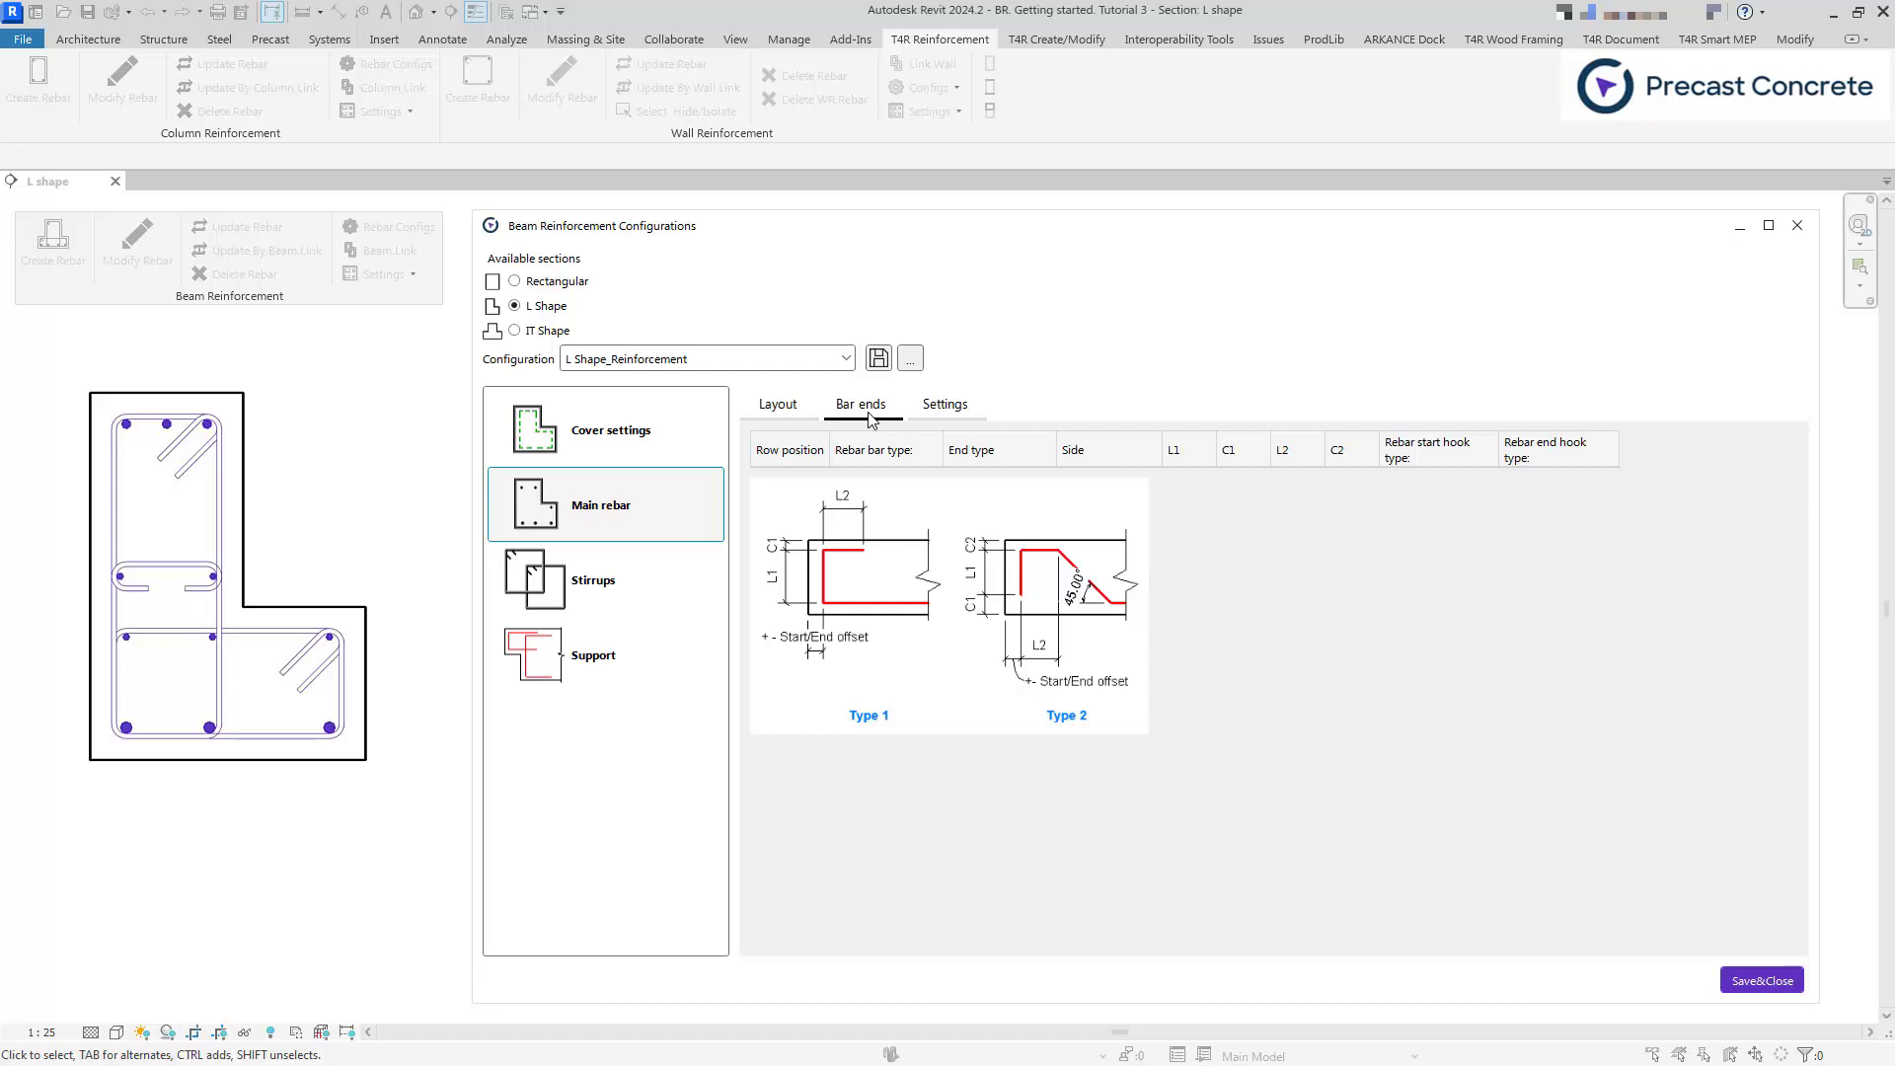
pyautogui.click(963, 416)
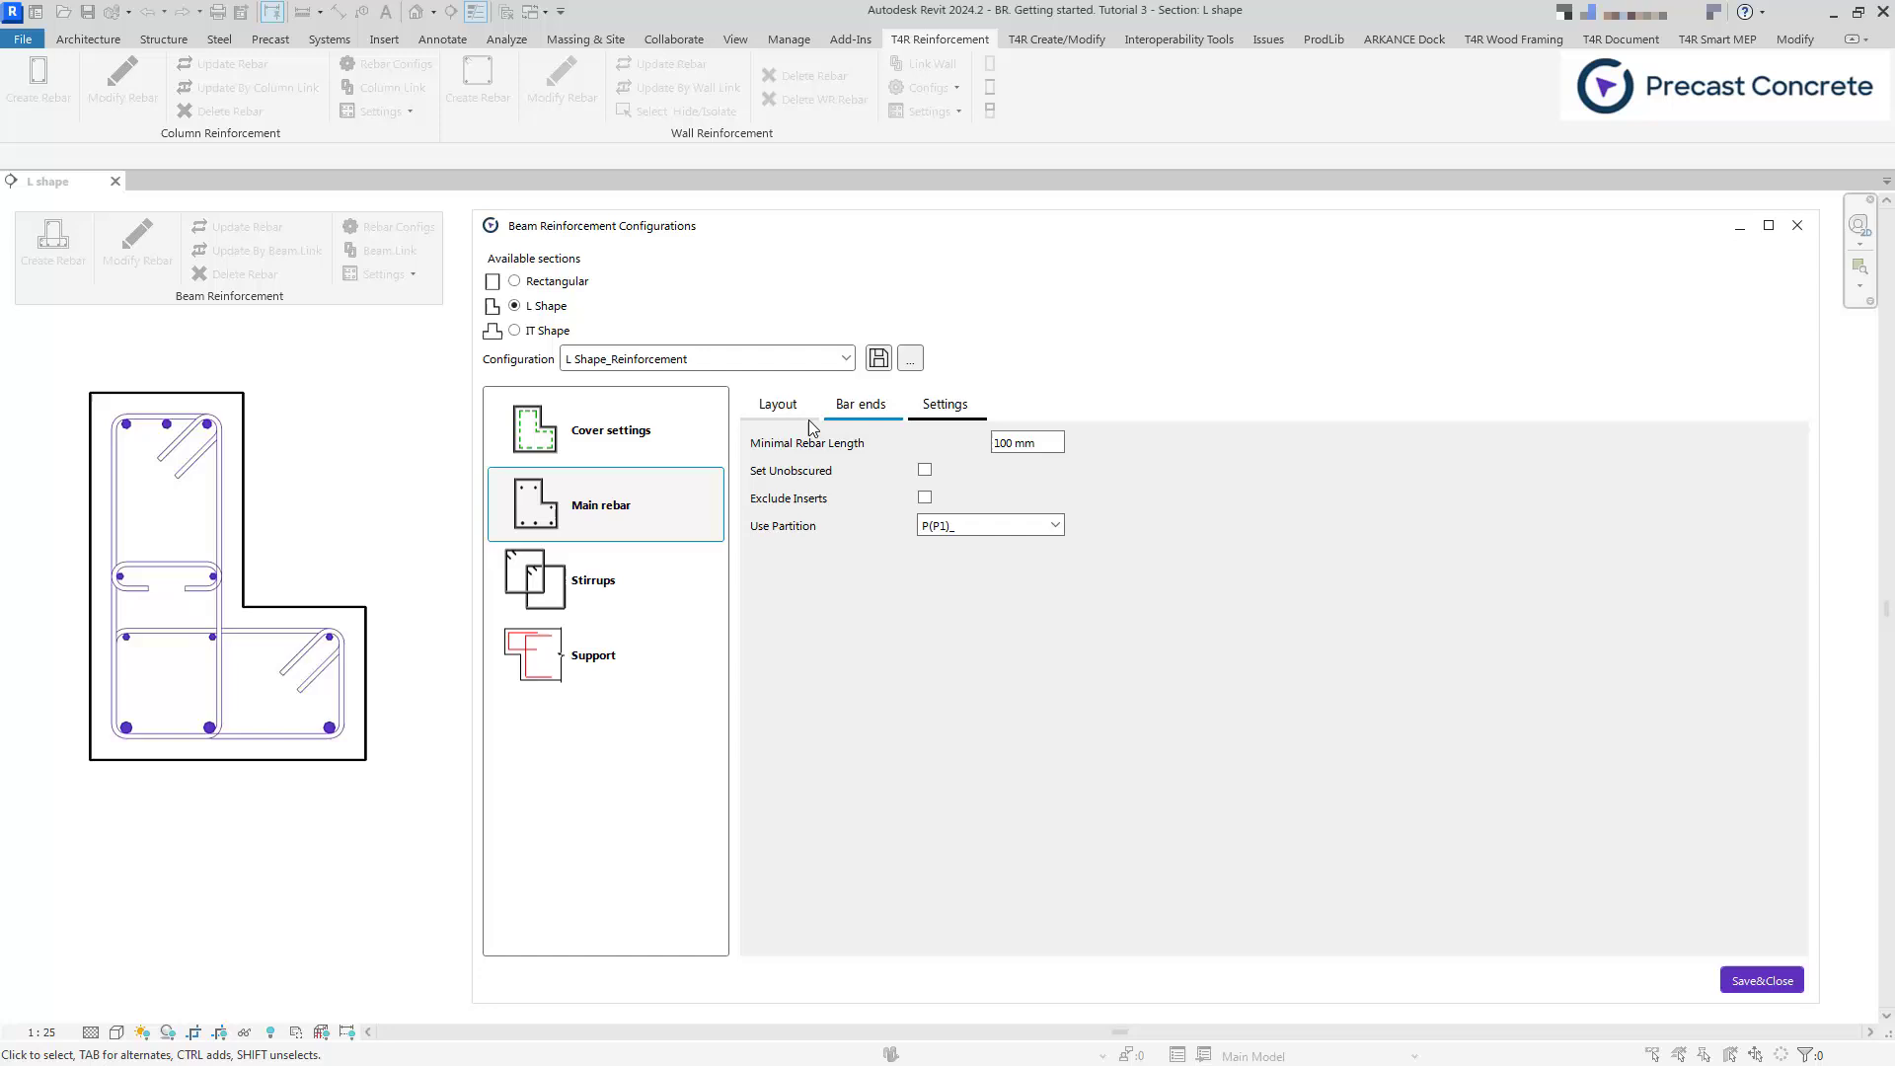
pyautogui.click(778, 414)
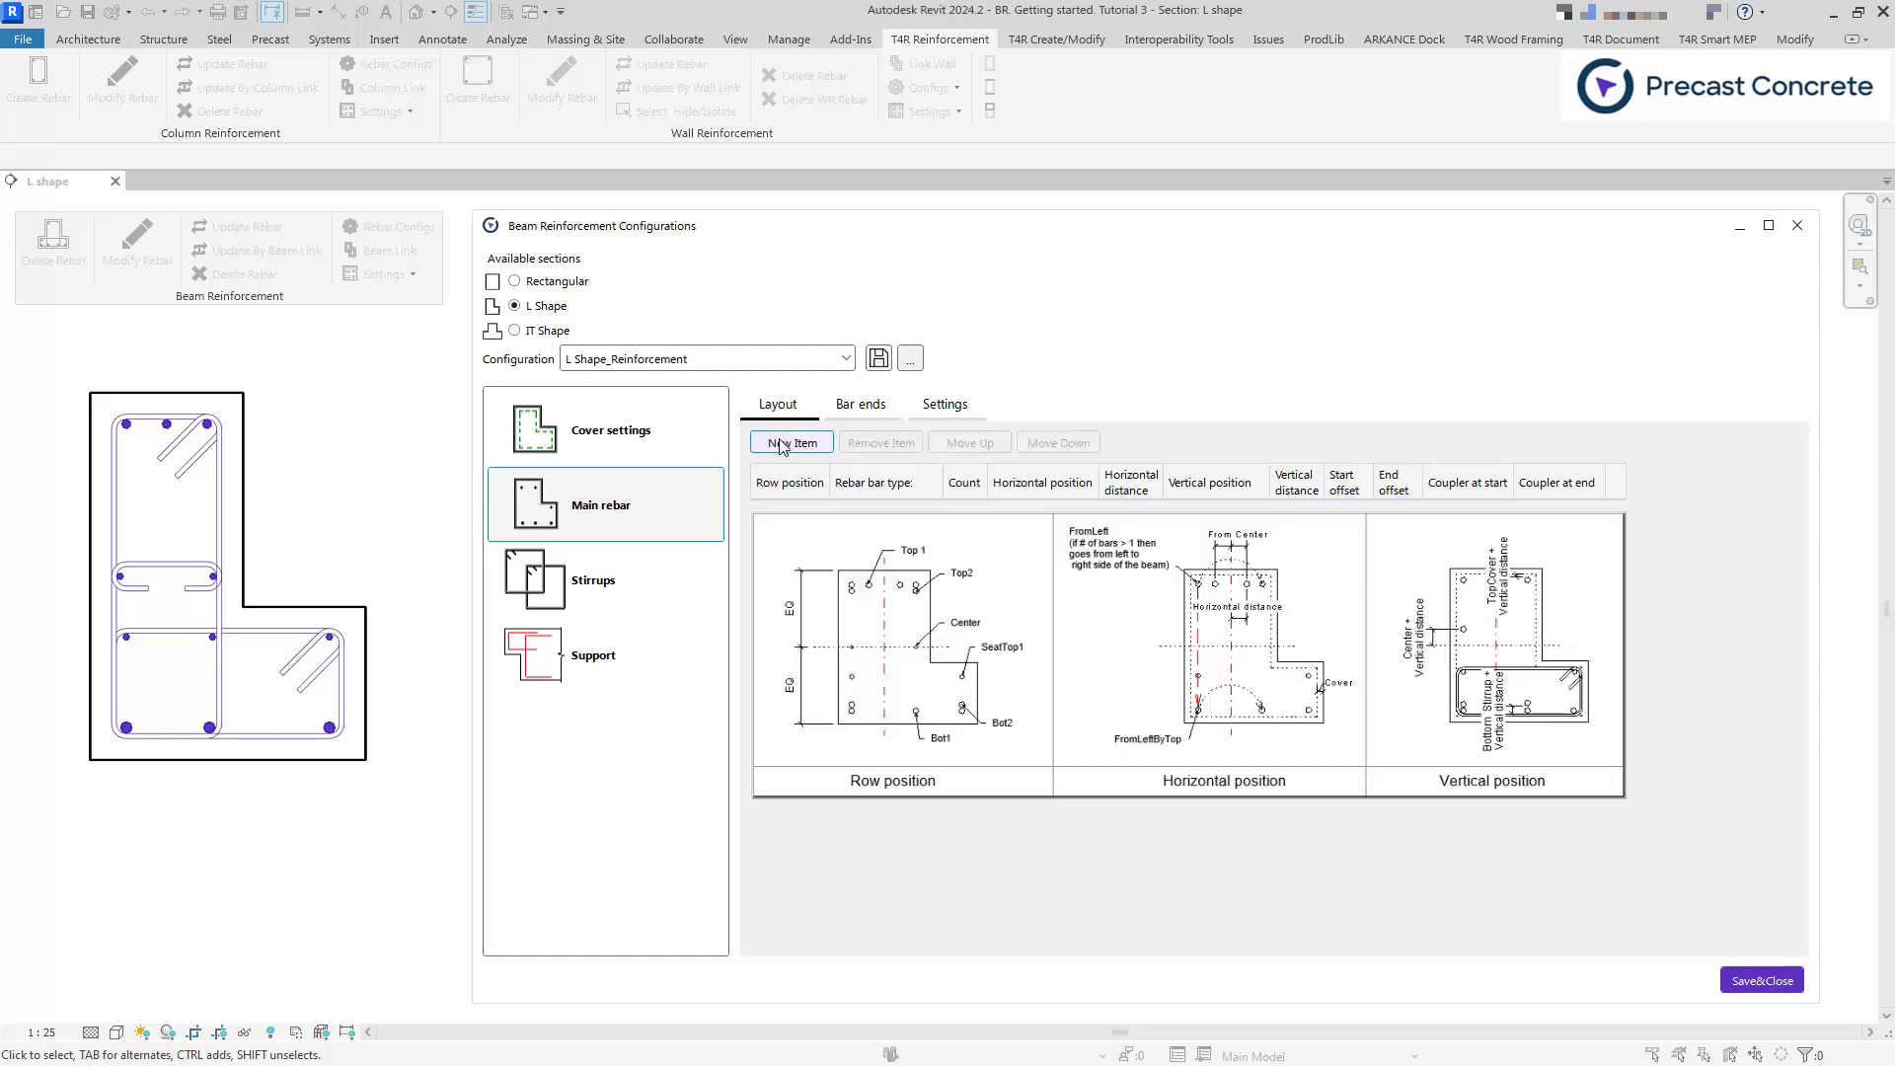
# - Add five new rows to the L Shape main rebar layout table
pyautogui.click(783, 446)
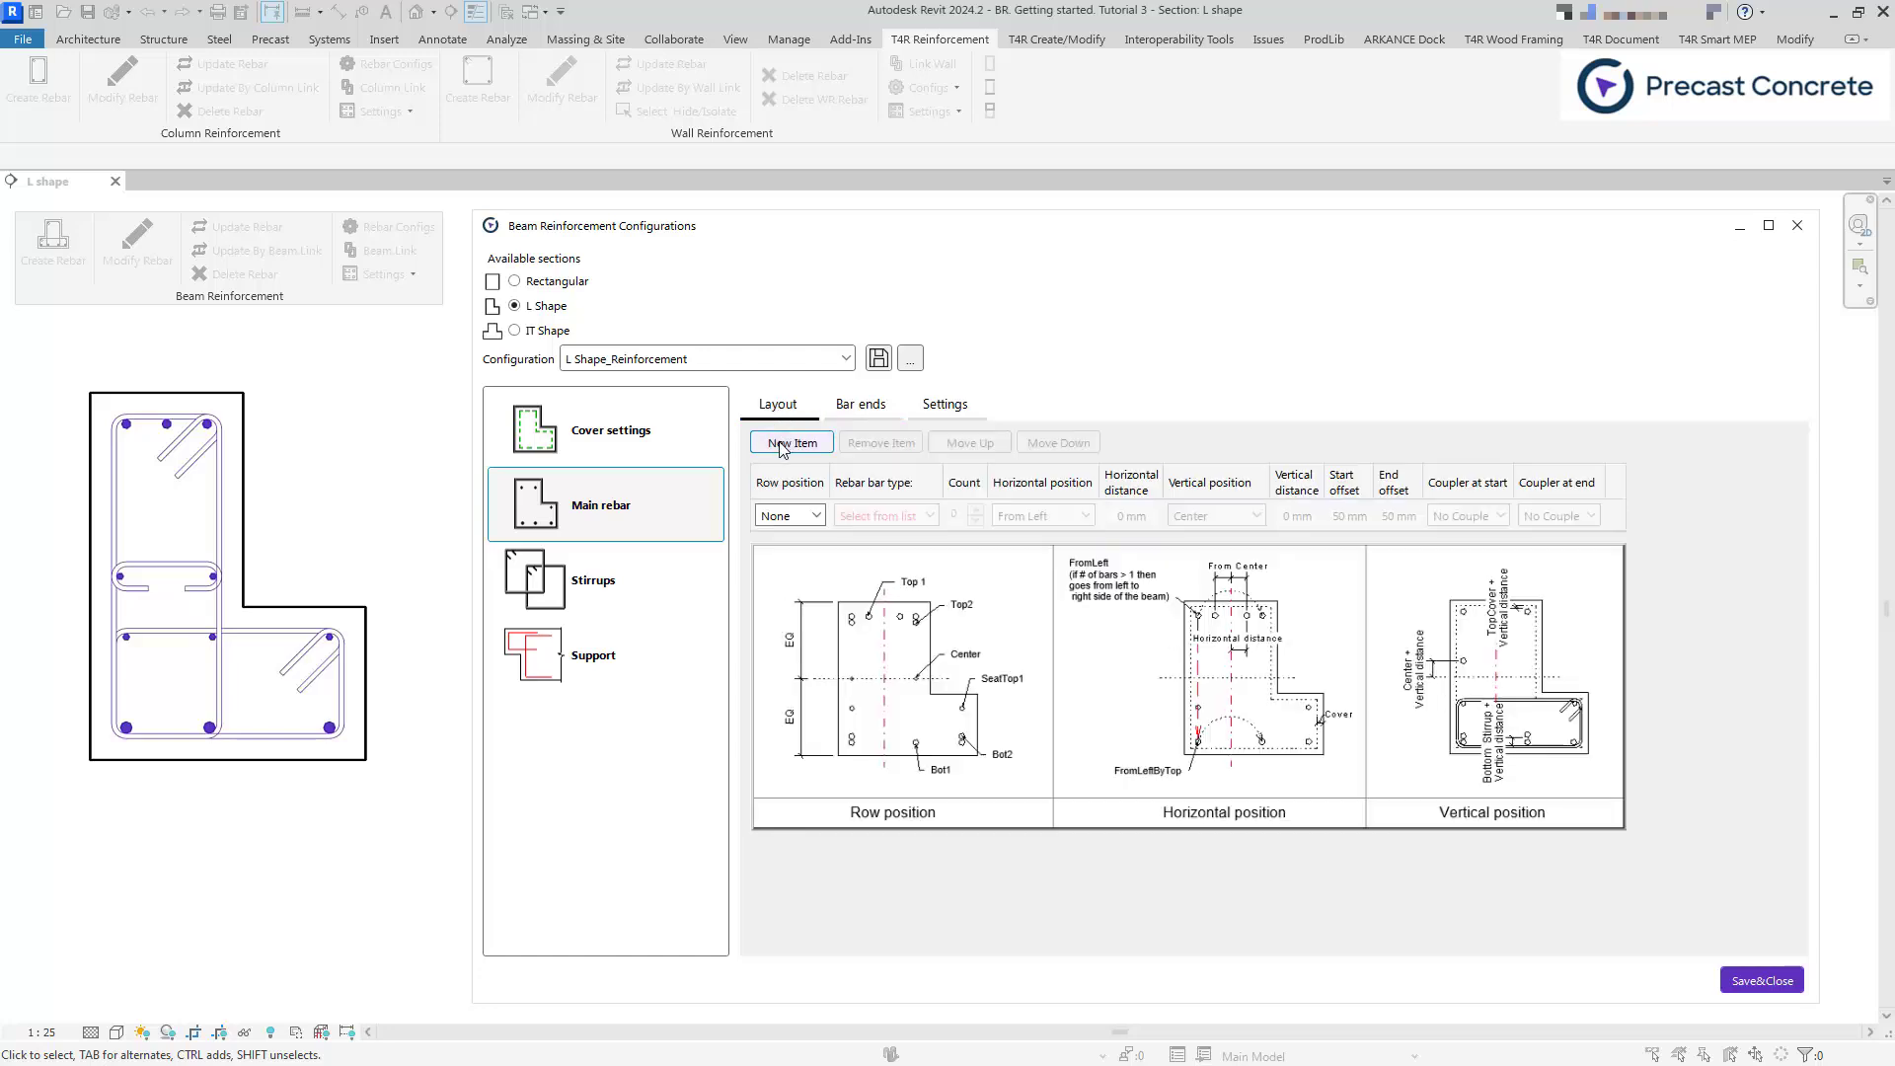
pyautogui.click(782, 446)
pyautogui.click(783, 446)
pyautogui.click(782, 446)
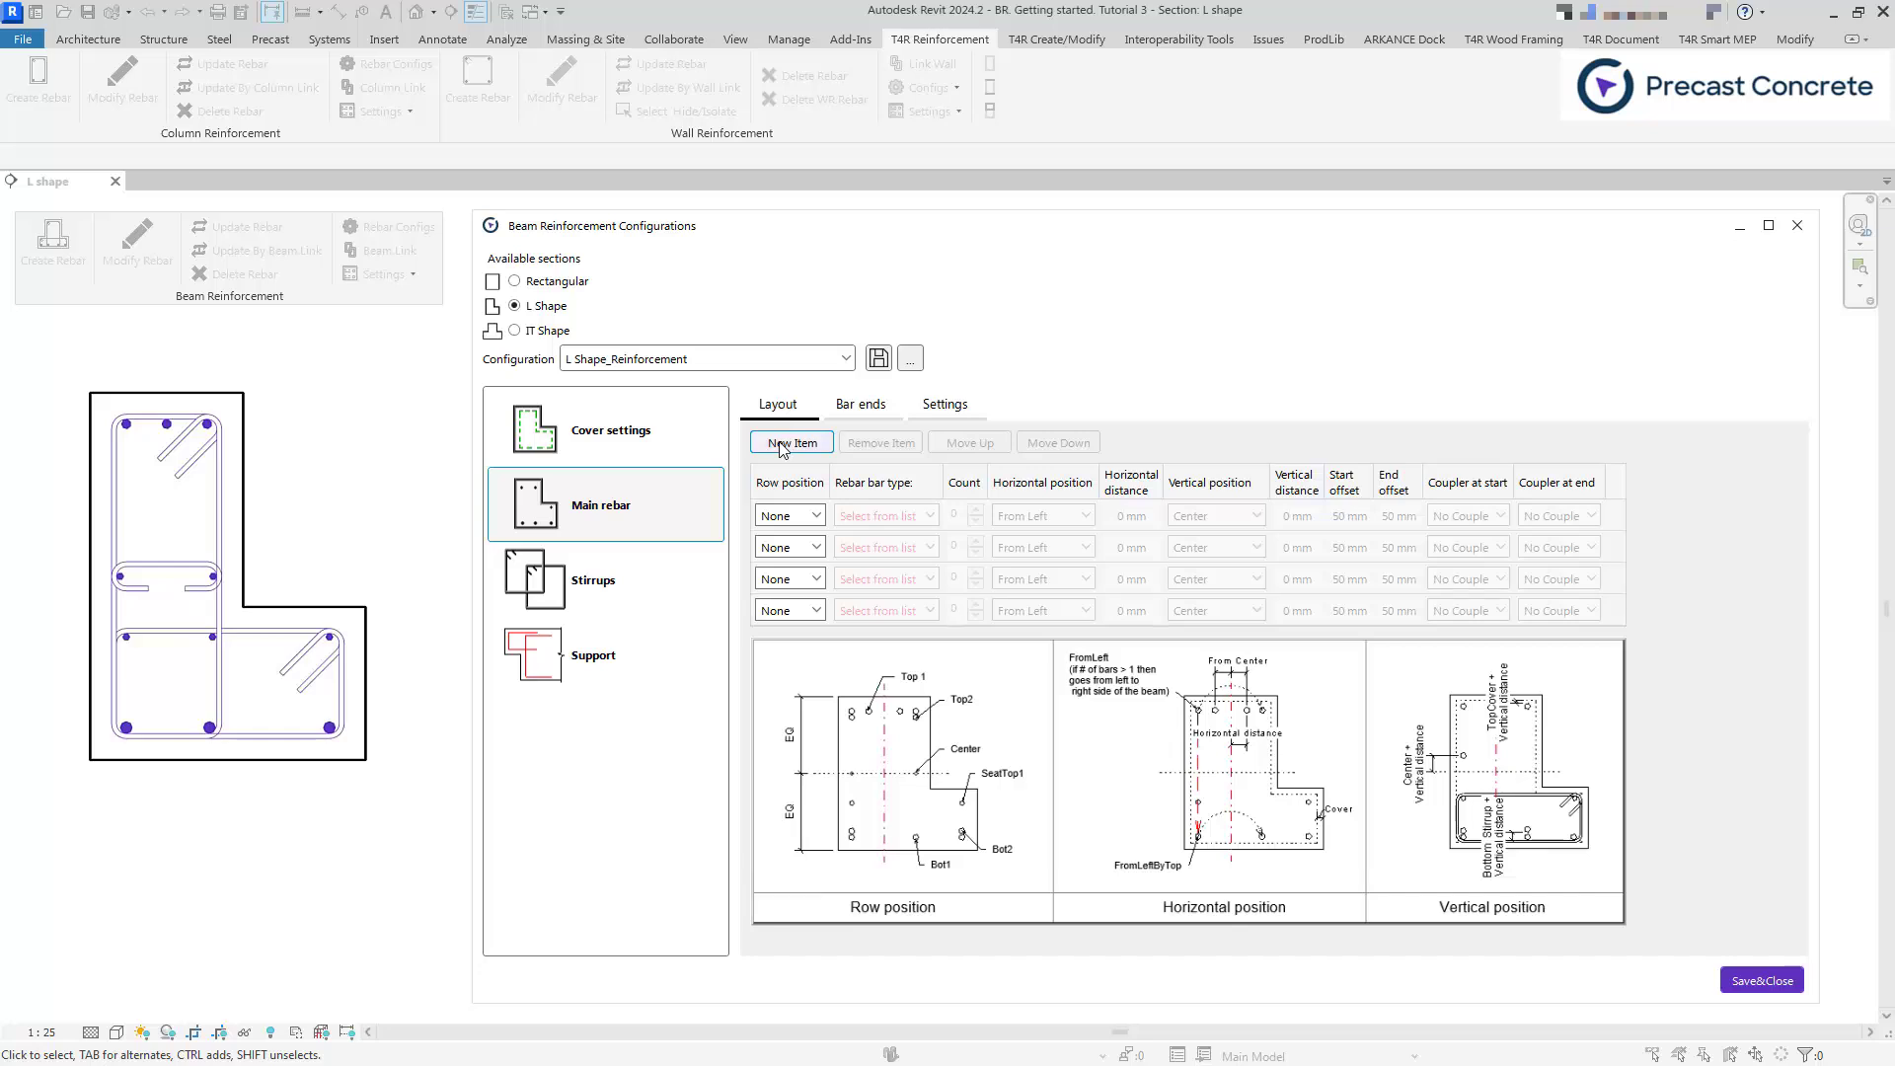
pyautogui.click(782, 446)
pyautogui.click(888, 516)
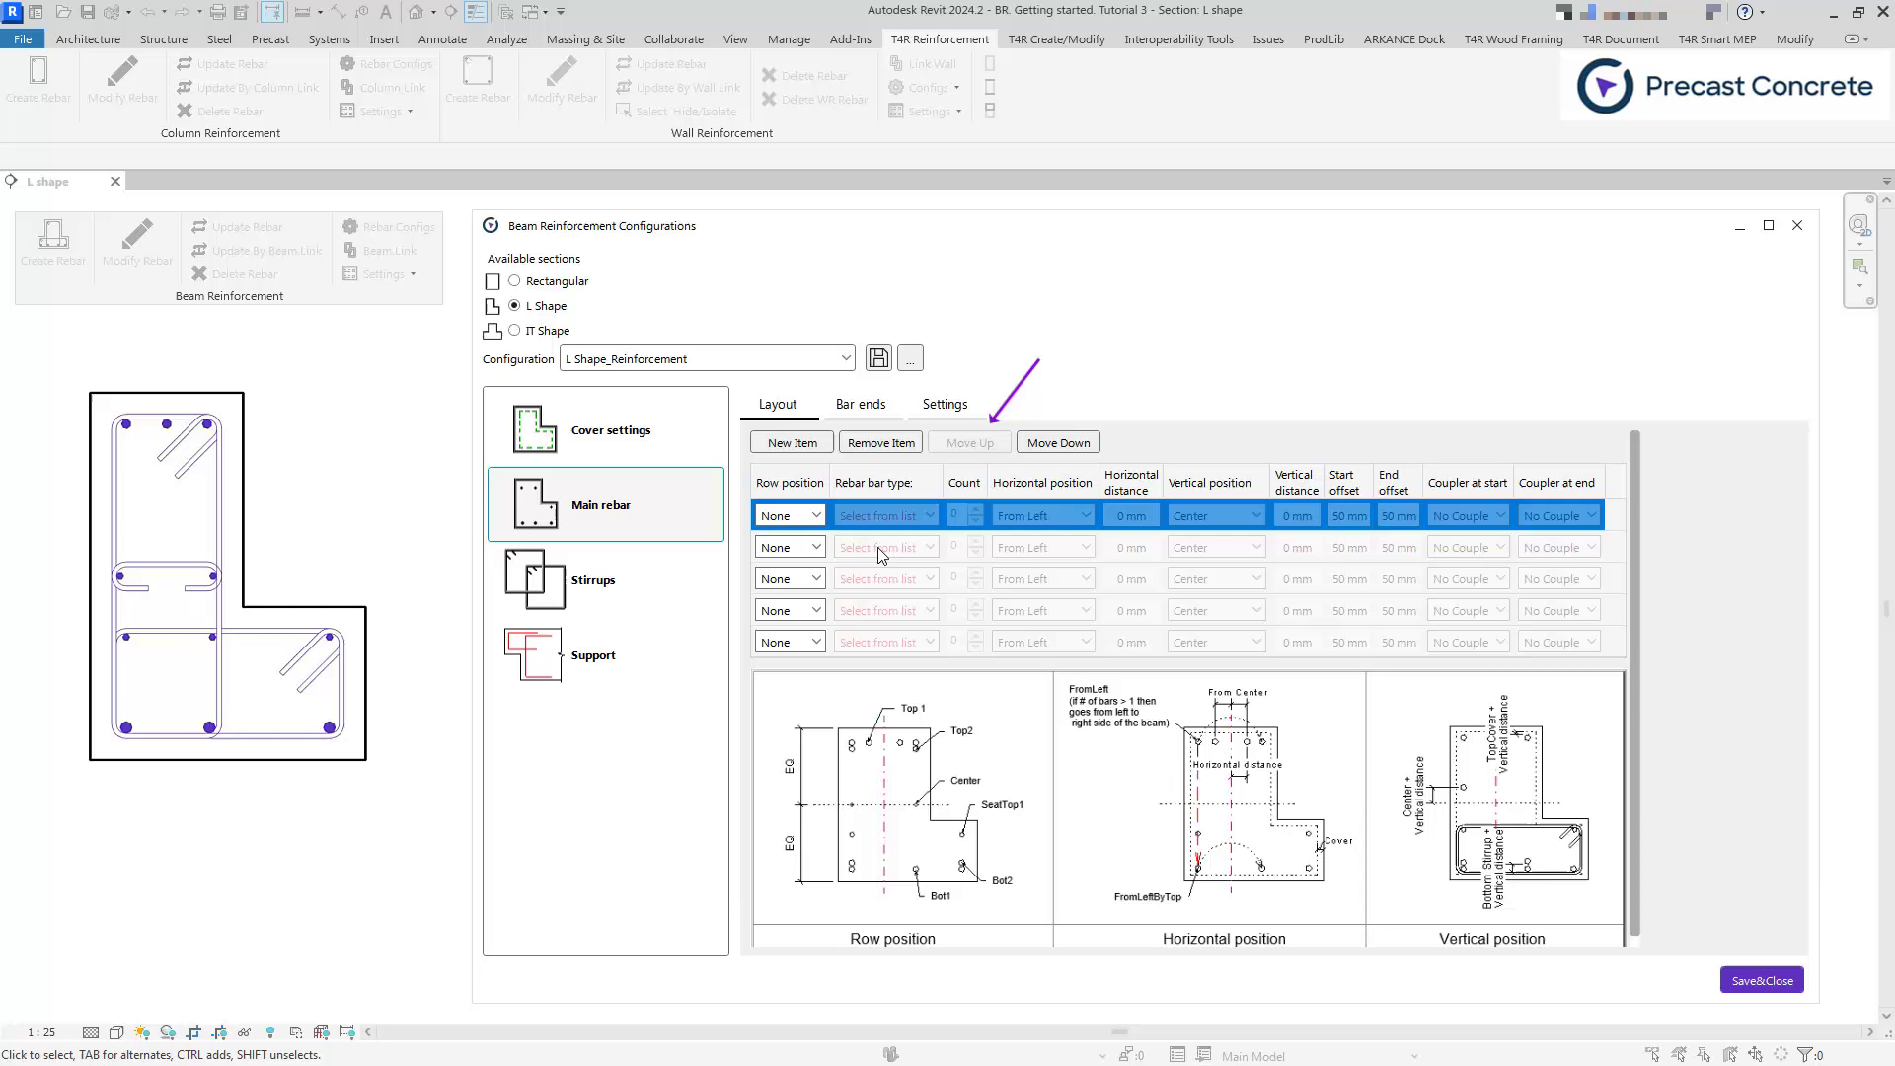
pyautogui.click(878, 546)
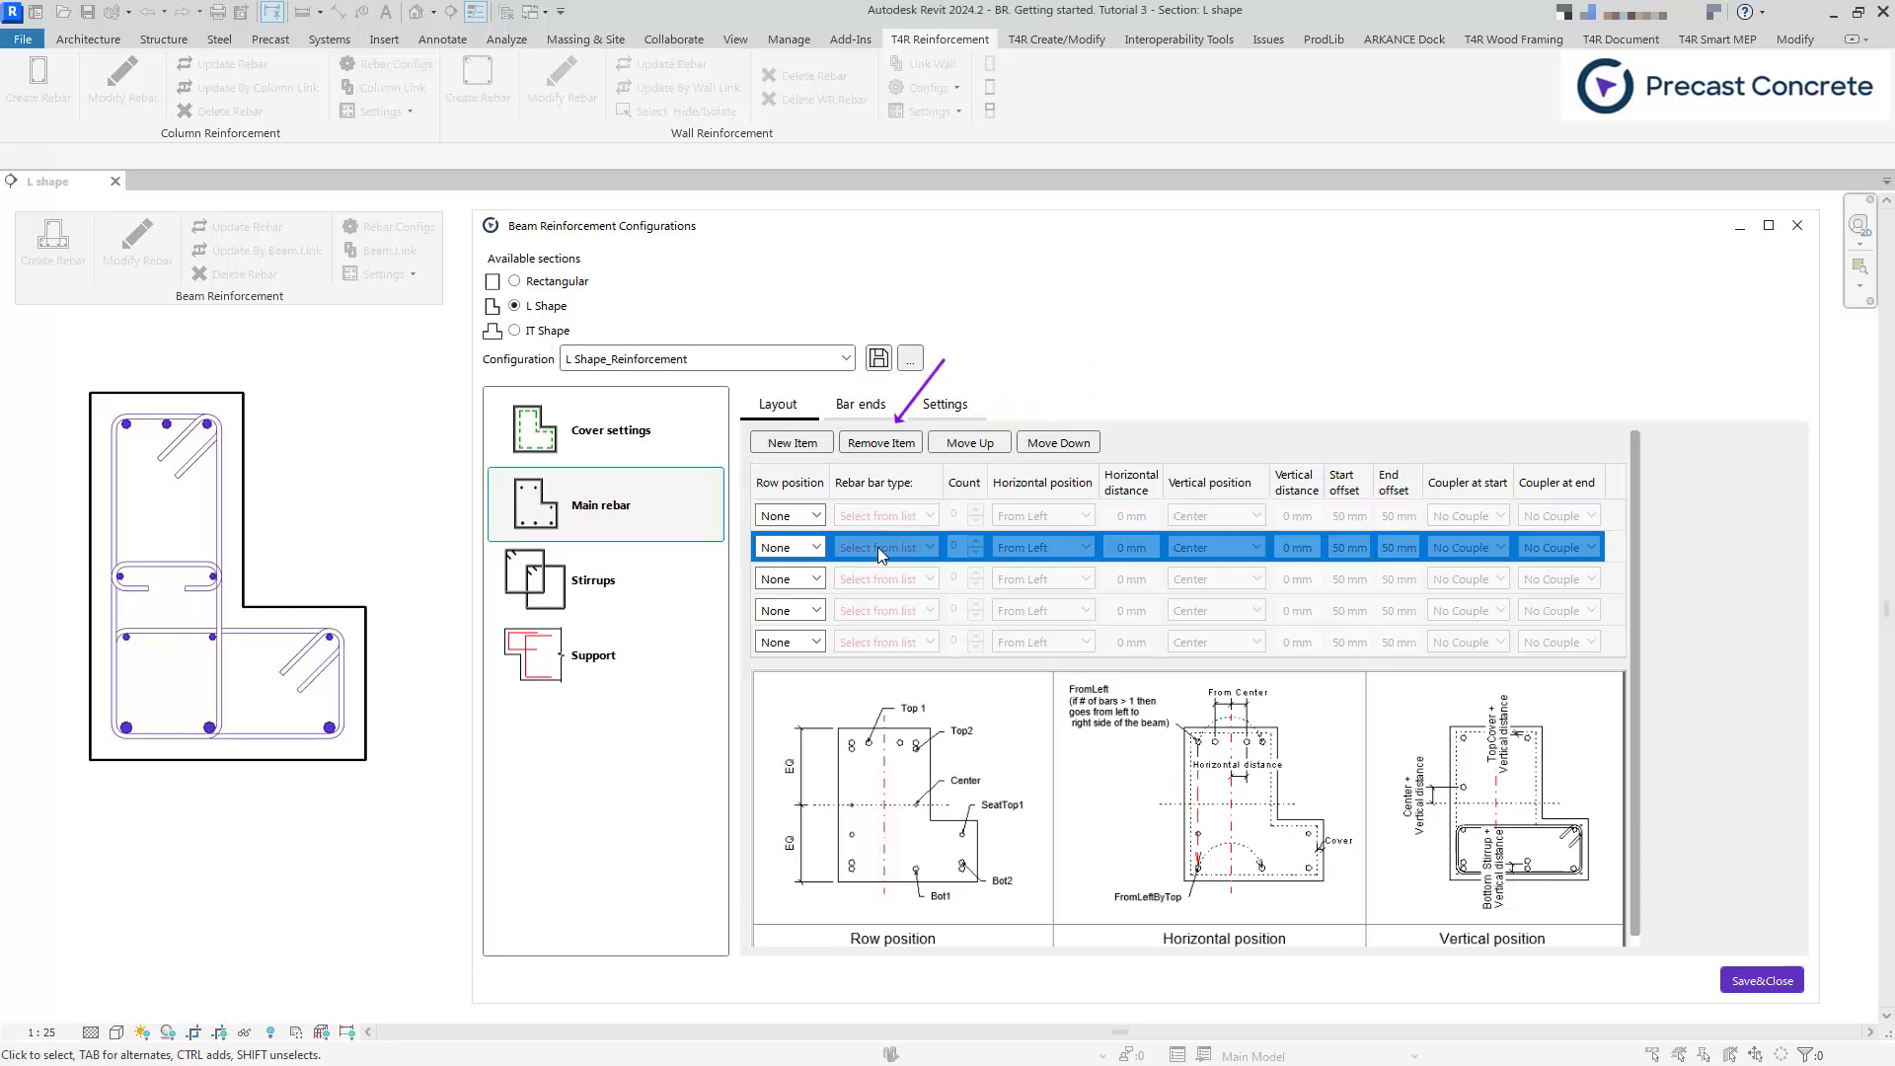
# - Set the row positions to Top1, Seat Top, Seat Top, Bottom1 and Bottom1
pyautogui.click(795, 513)
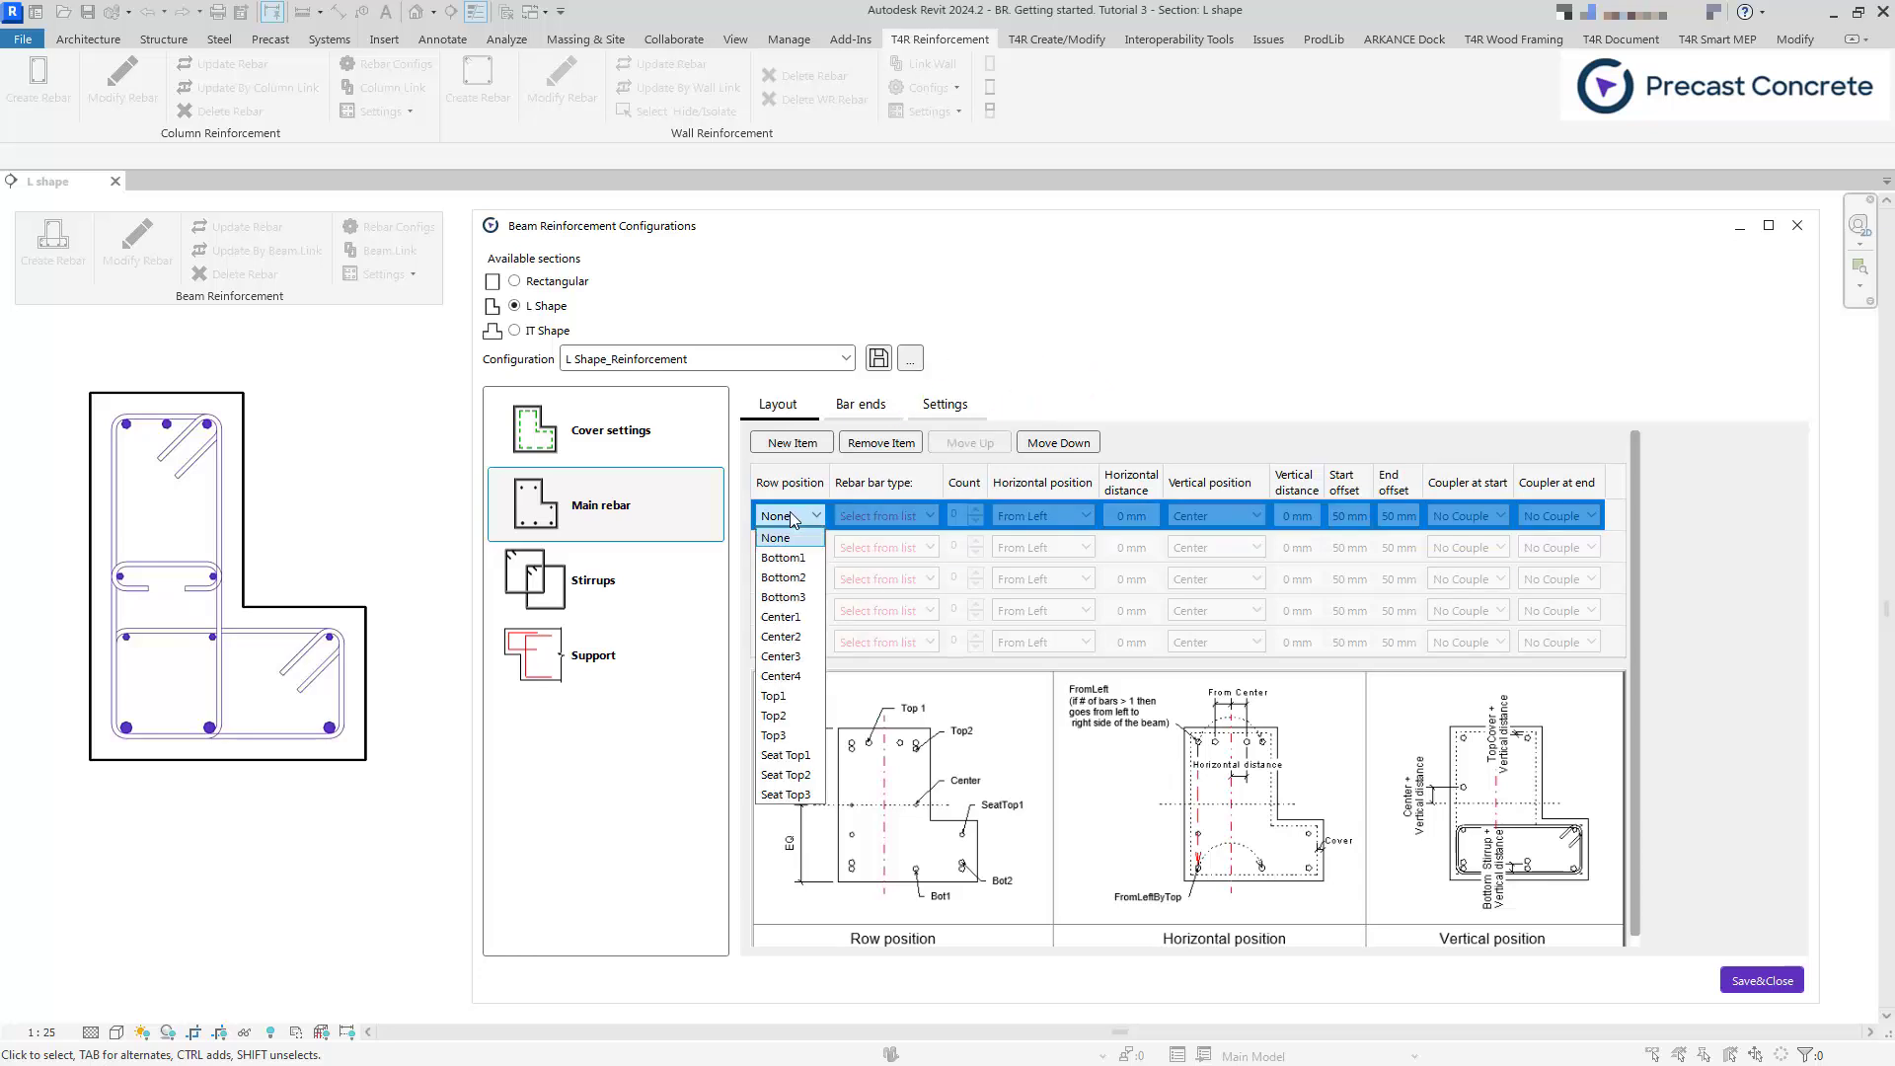
pyautogui.click(775, 697)
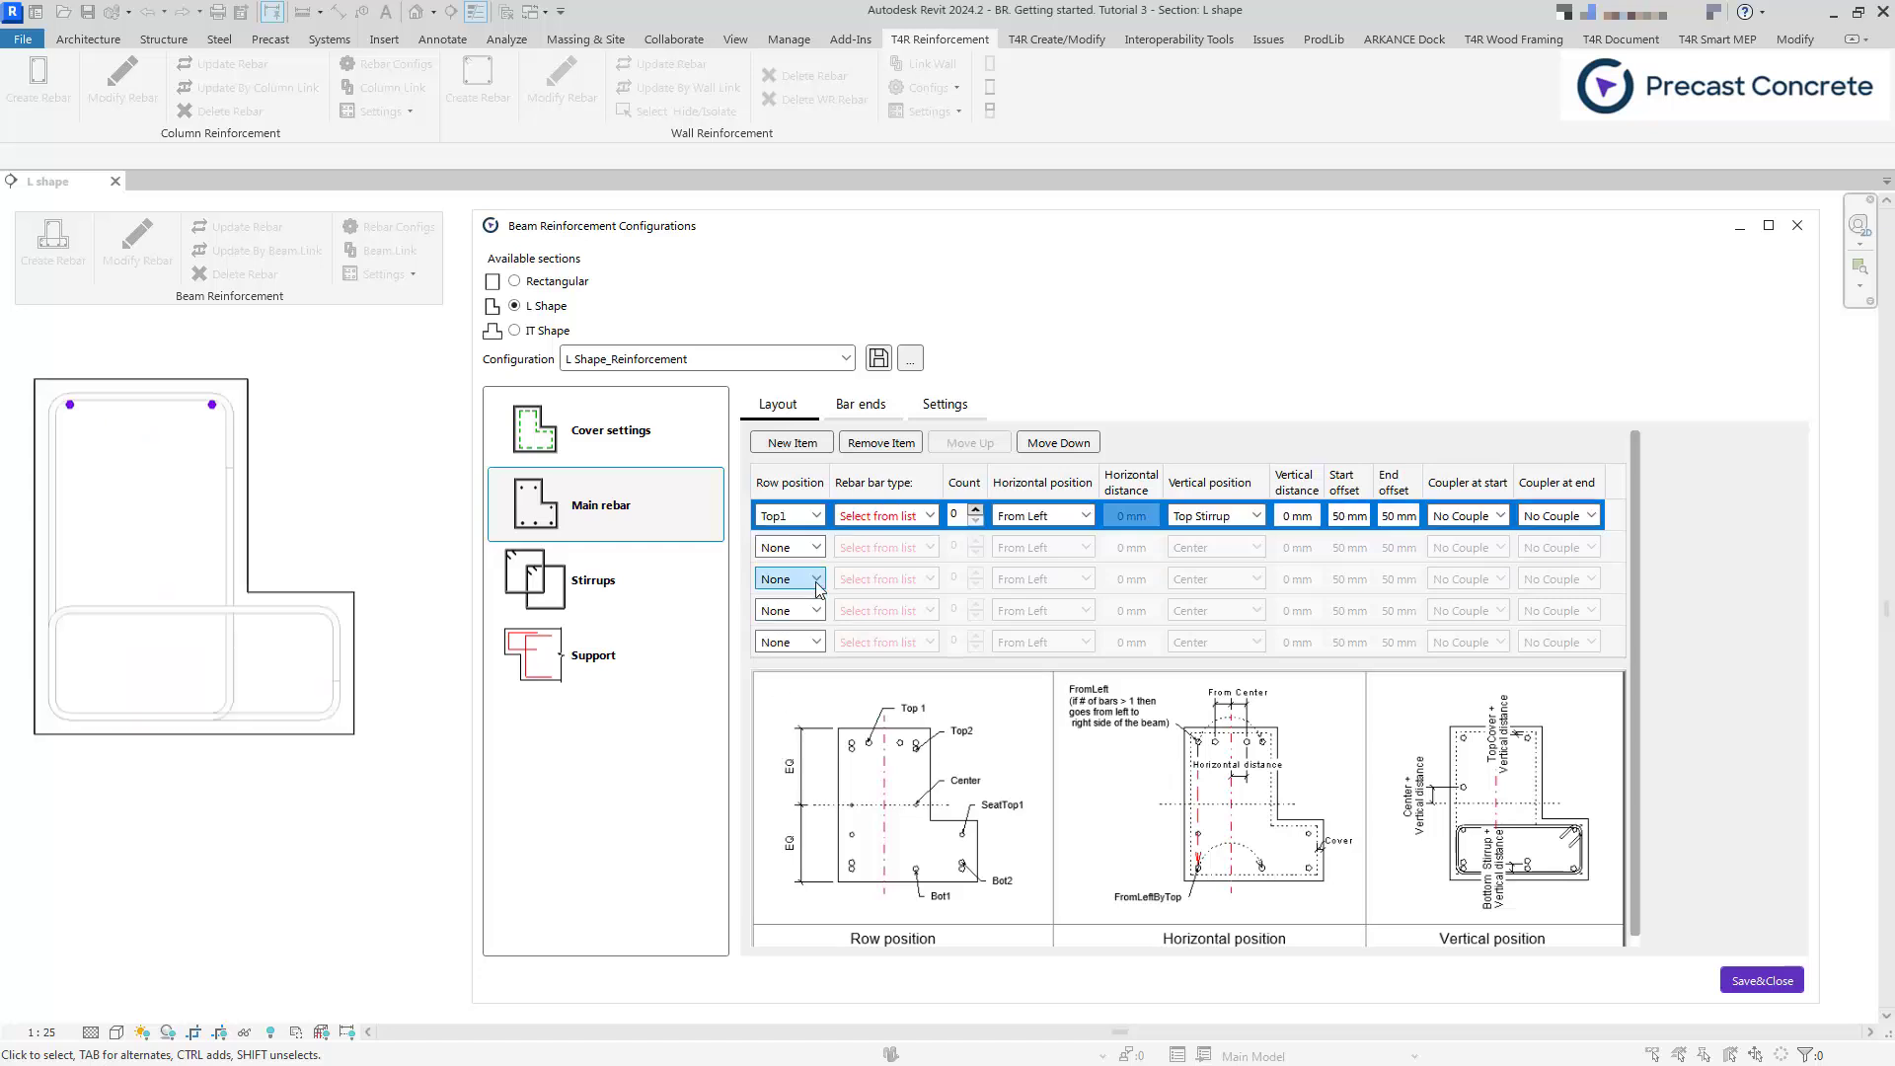
pyautogui.click(791, 547)
pyautogui.click(801, 770)
pyautogui.click(814, 580)
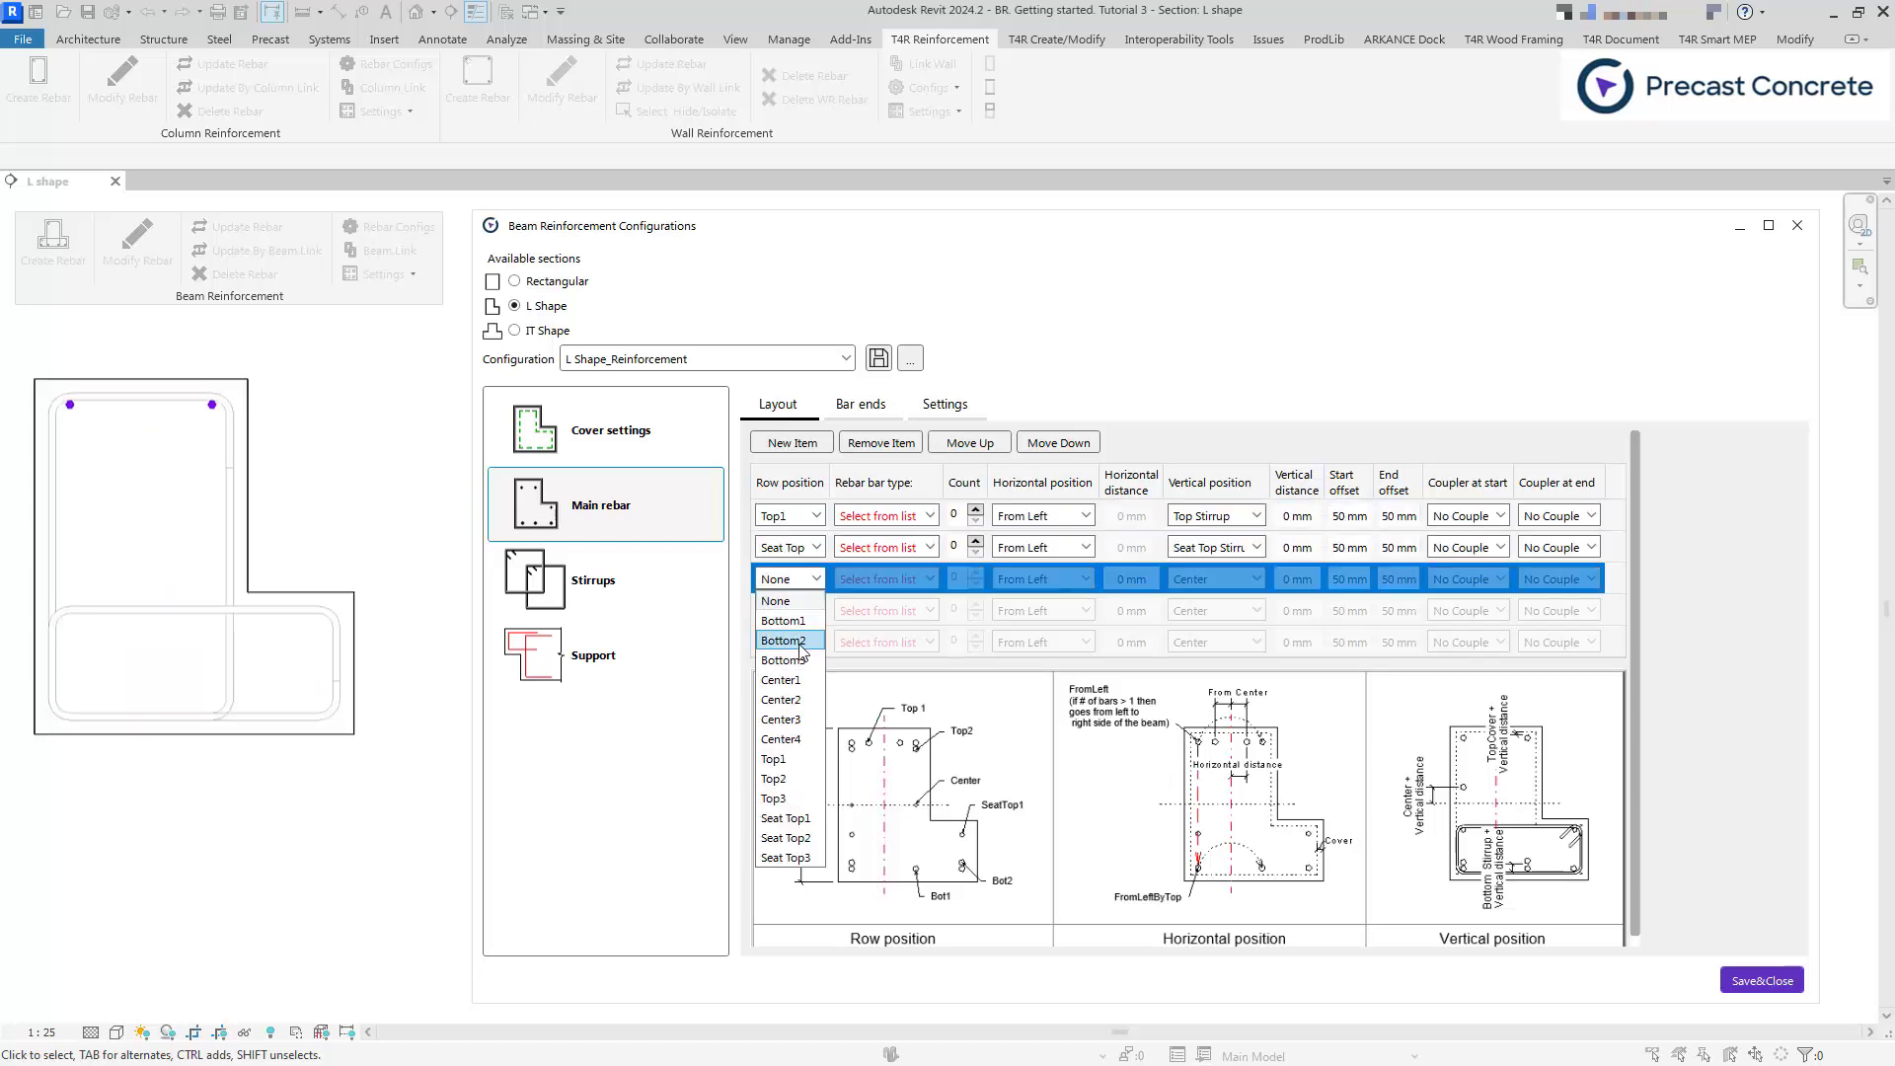
pyautogui.click(803, 821)
pyautogui.click(807, 610)
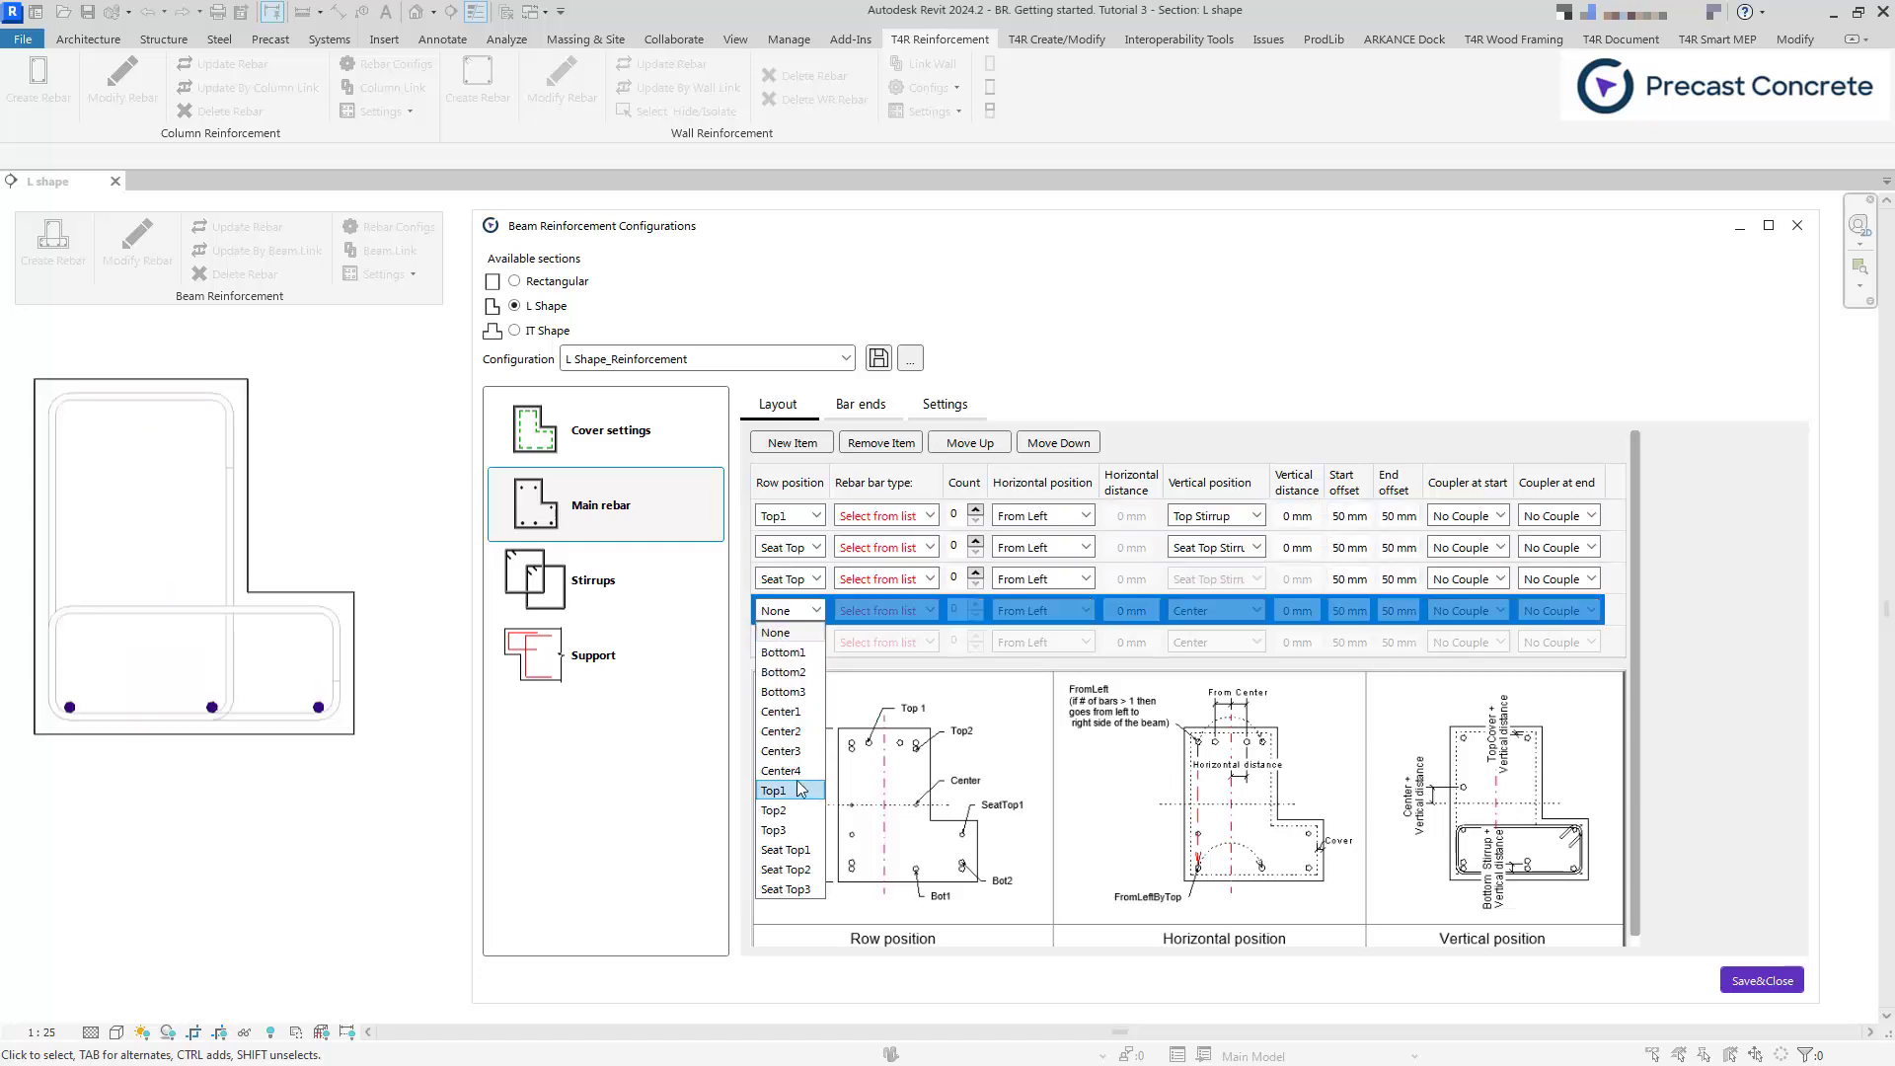
pyautogui.click(782, 653)
pyautogui.click(799, 641)
pyautogui.click(785, 684)
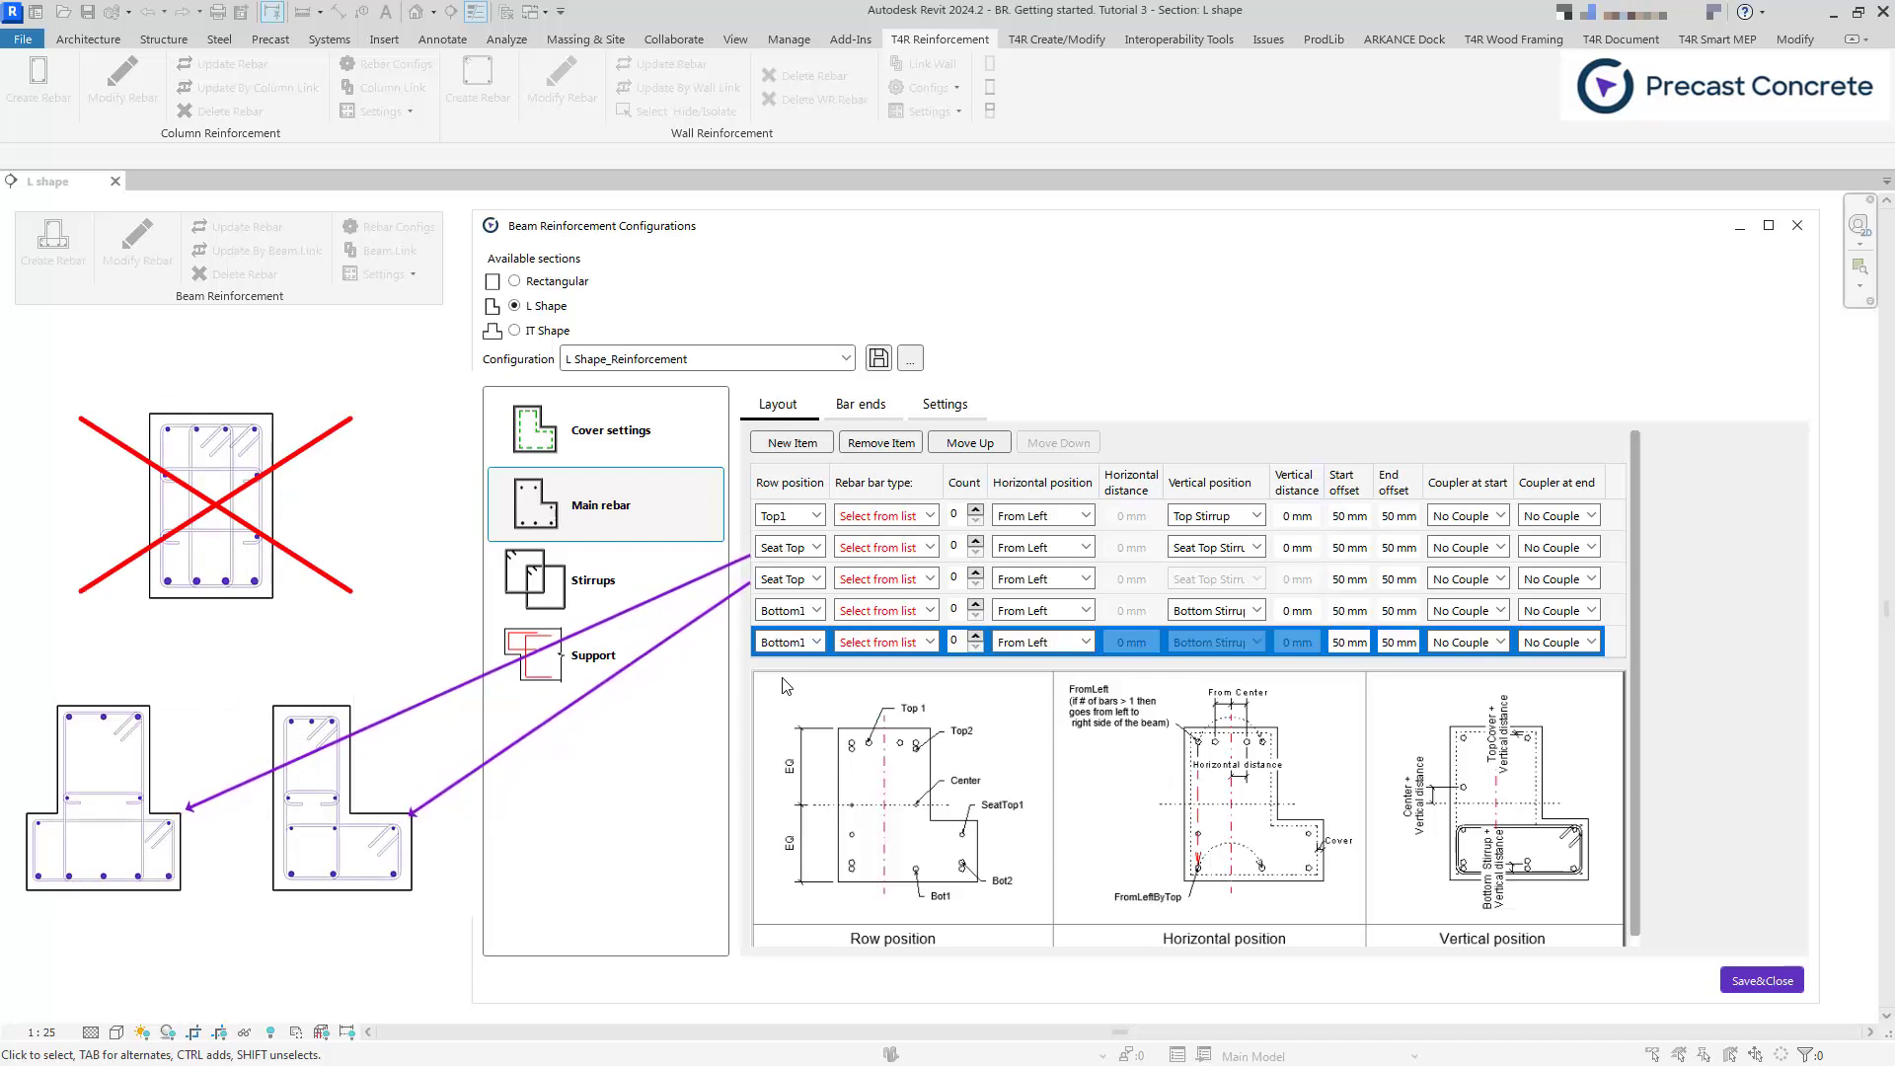
# - Assign H12 bars to Top1 and both Seat Top rows, and H16 to both Bottom1 rows
pyautogui.click(883, 515)
pyautogui.click(878, 655)
pyautogui.click(883, 547)
pyautogui.click(878, 687)
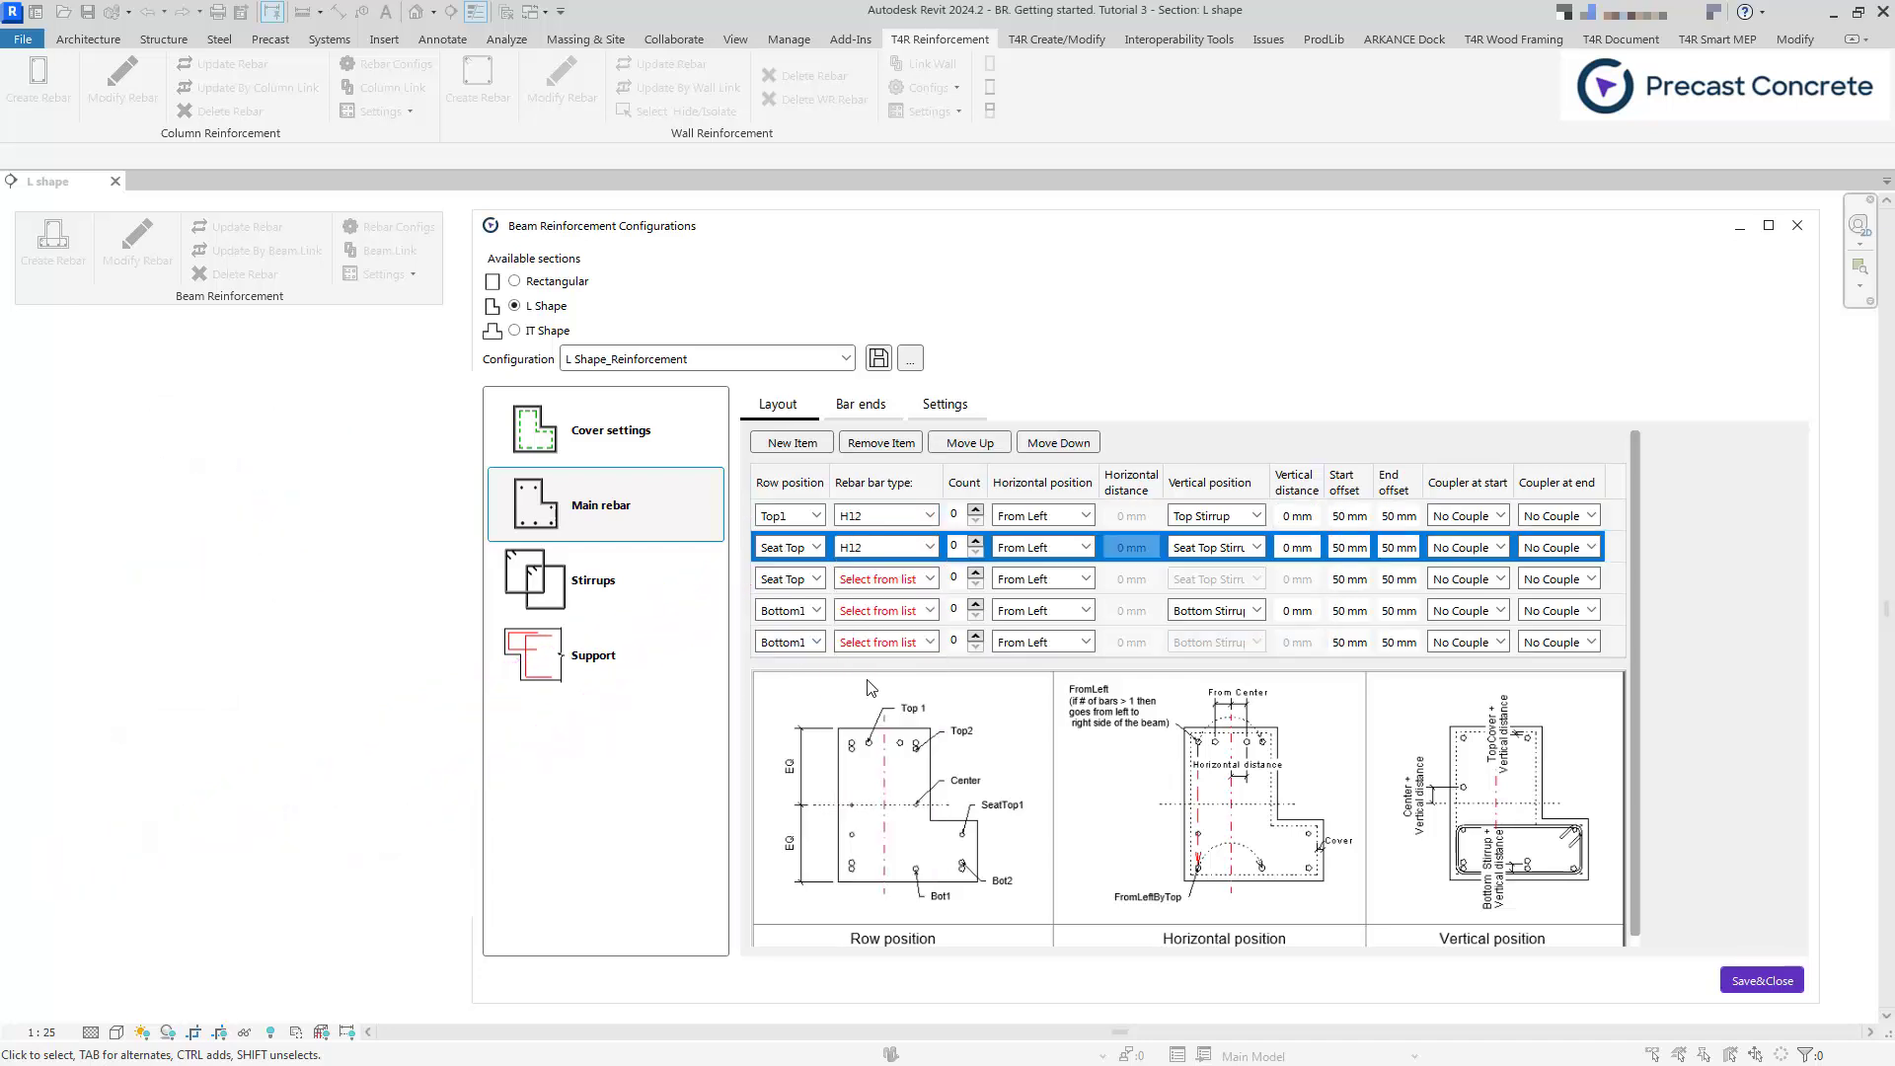
pyautogui.click(883, 579)
pyautogui.click(879, 719)
pyautogui.click(883, 610)
pyautogui.click(868, 810)
pyautogui.click(891, 641)
pyautogui.click(889, 702)
# - Set bar counts: Top1 2, Seat Top 2 and 1, Bottom1 2 and 1
pyautogui.click(975, 508)
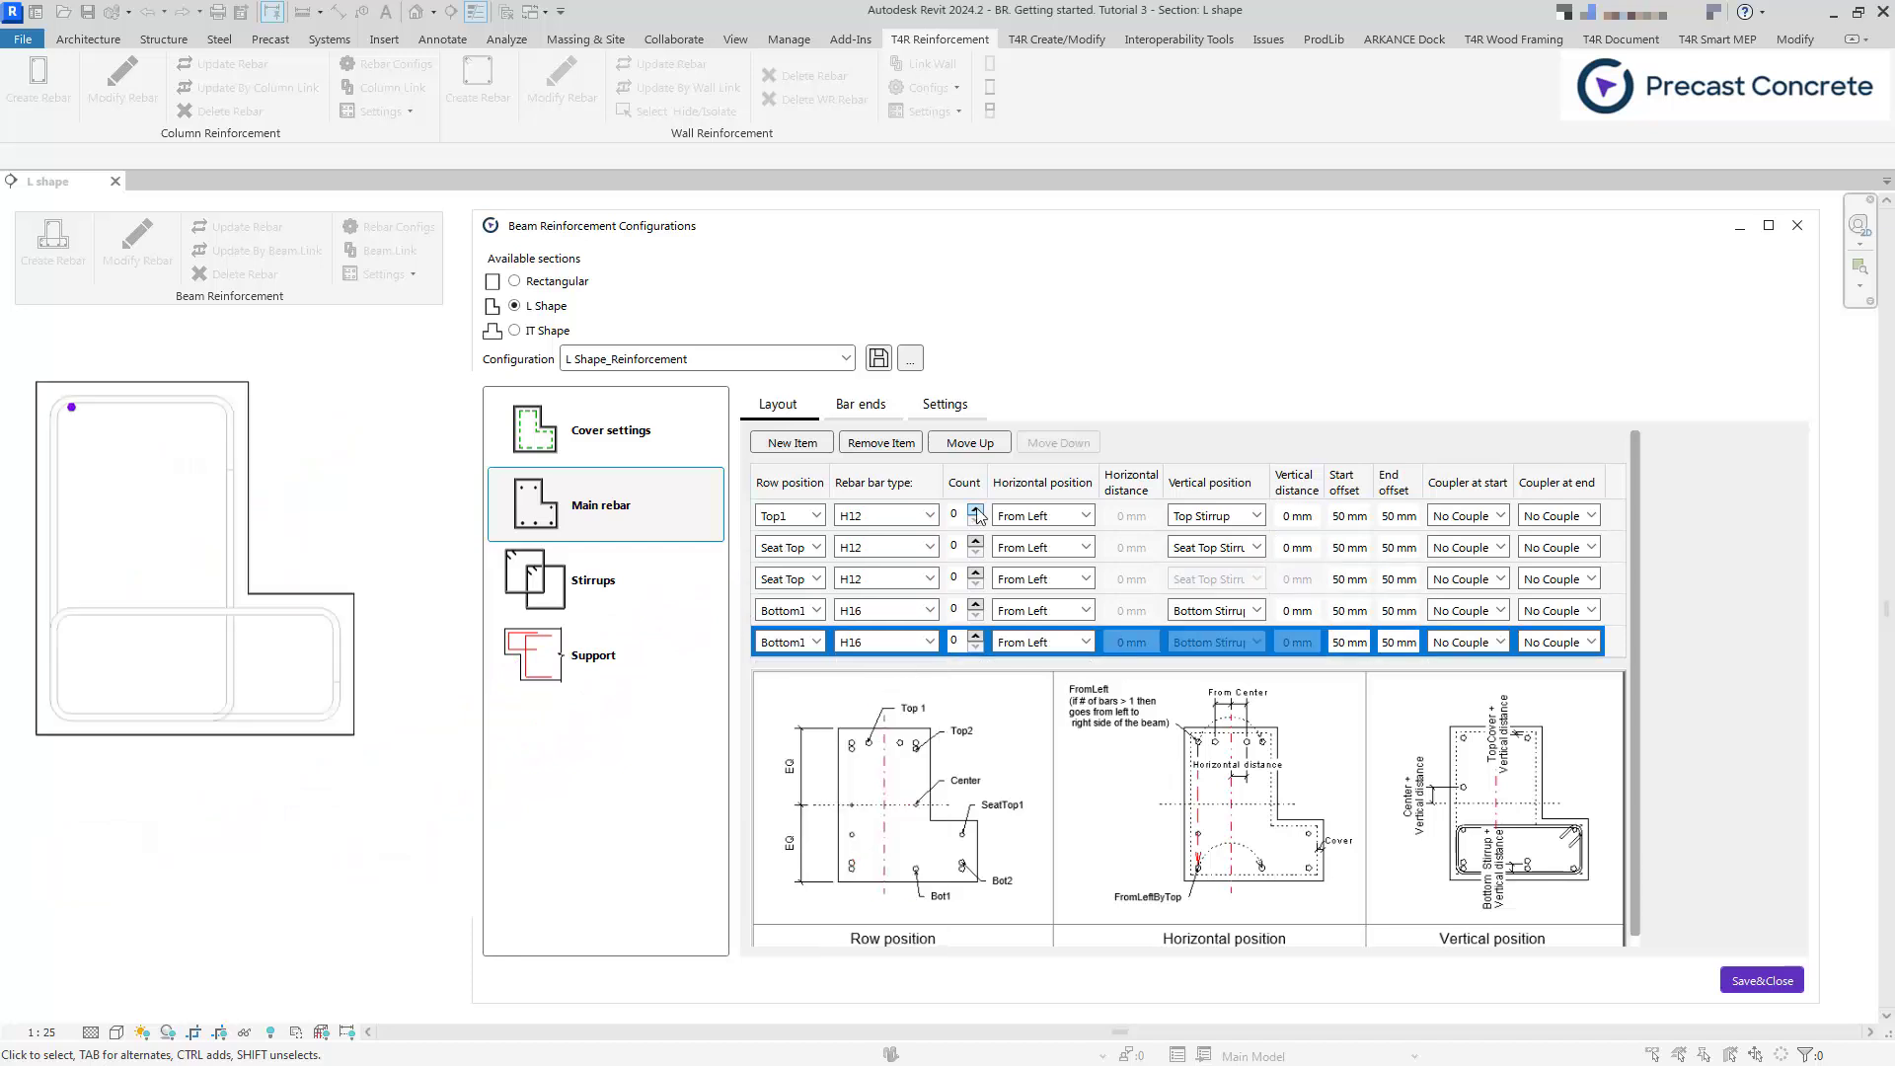
pyautogui.click(975, 508)
pyautogui.click(974, 541)
pyautogui.click(975, 542)
pyautogui.click(975, 573)
pyautogui.click(975, 604)
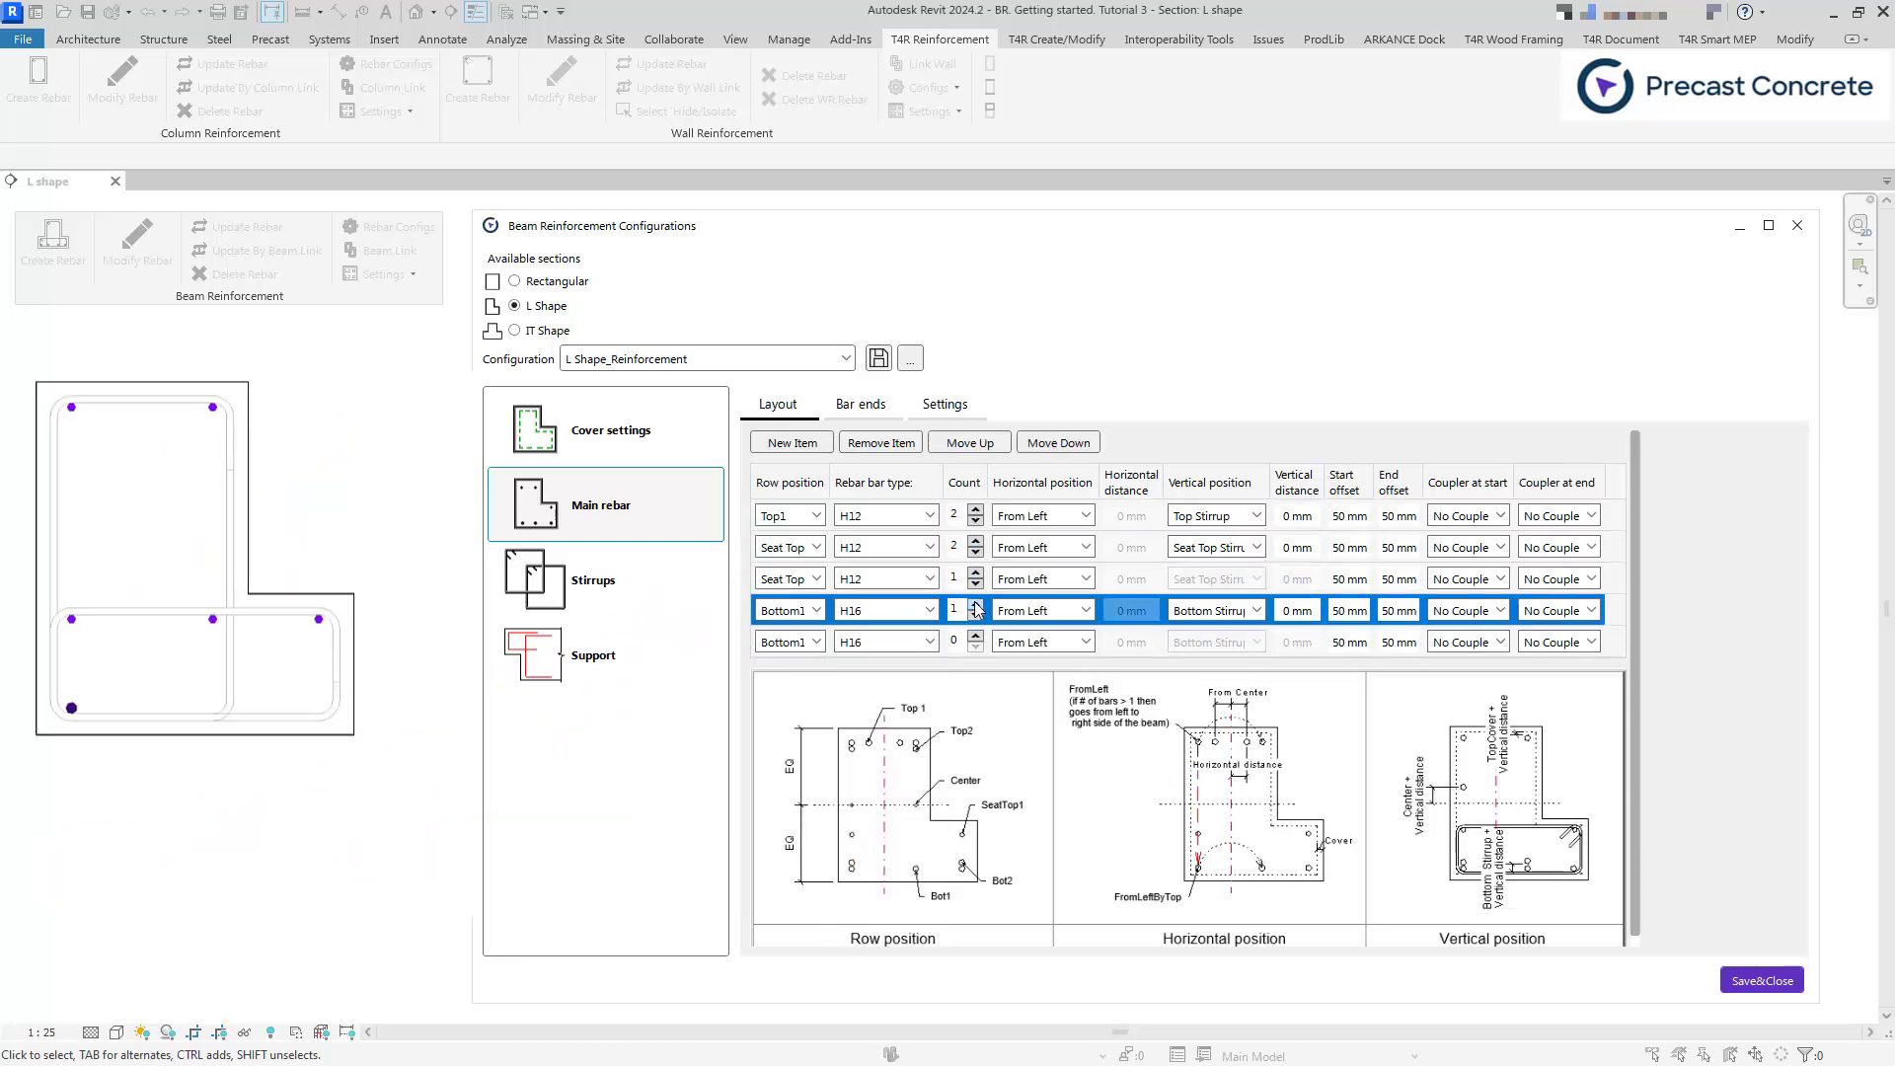
pyautogui.click(975, 604)
pyautogui.click(975, 636)
# - Keep Top1 measured From Left and position the first Seat Top row From Left By Top
pyautogui.click(1051, 514)
pyautogui.click(1051, 513)
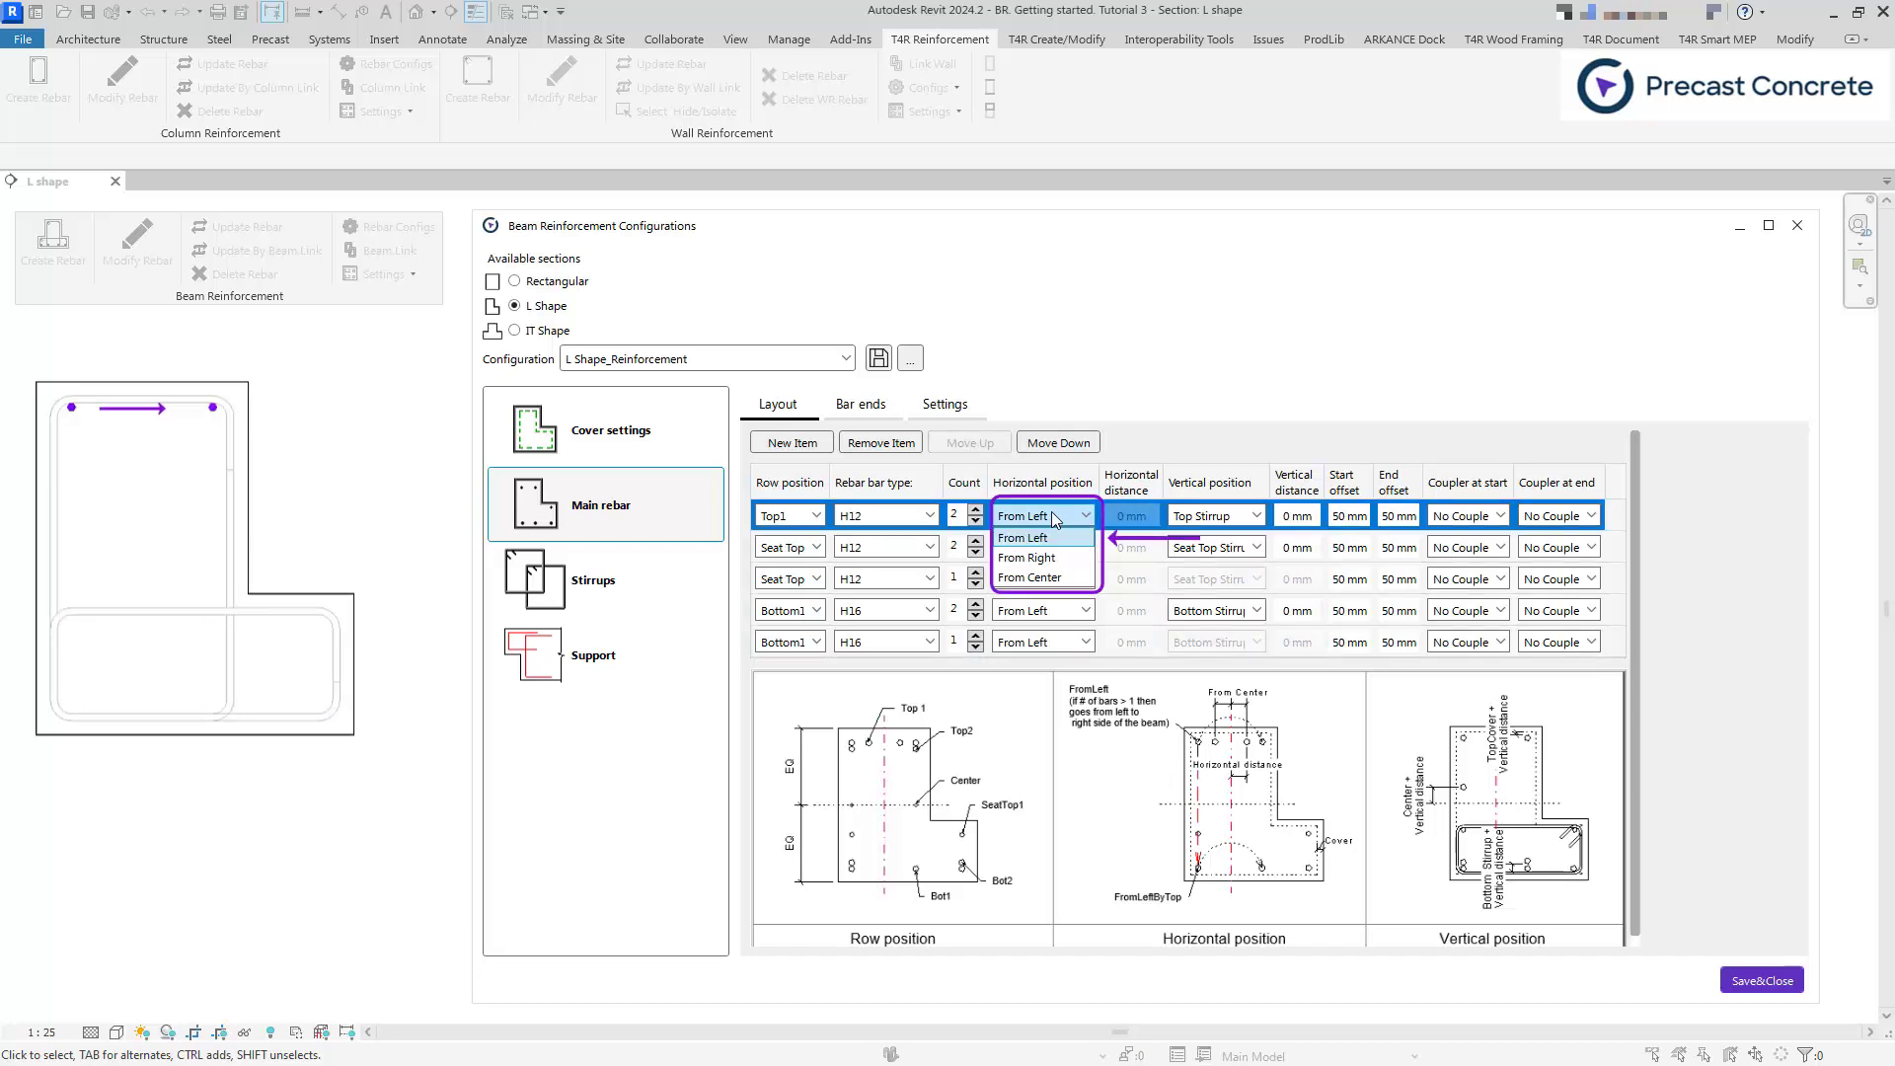
pyautogui.click(1050, 512)
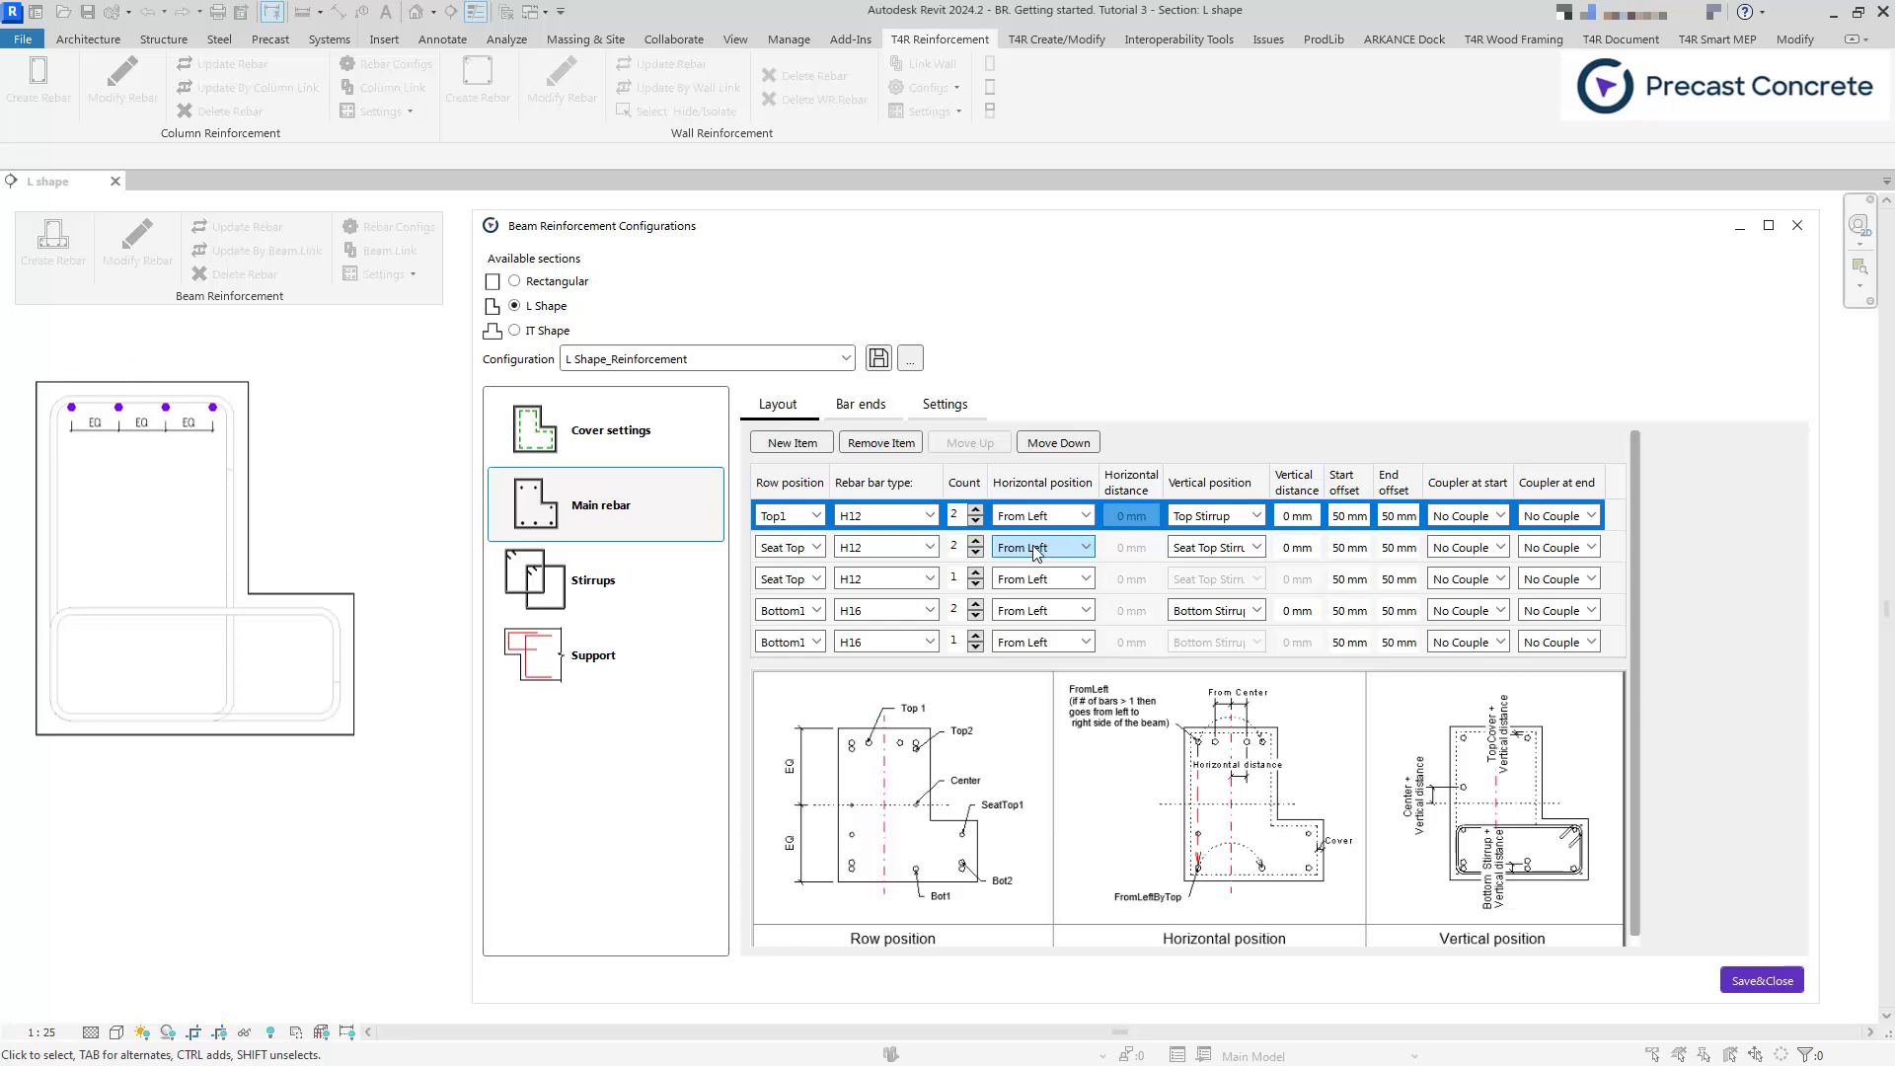
pyautogui.click(1036, 549)
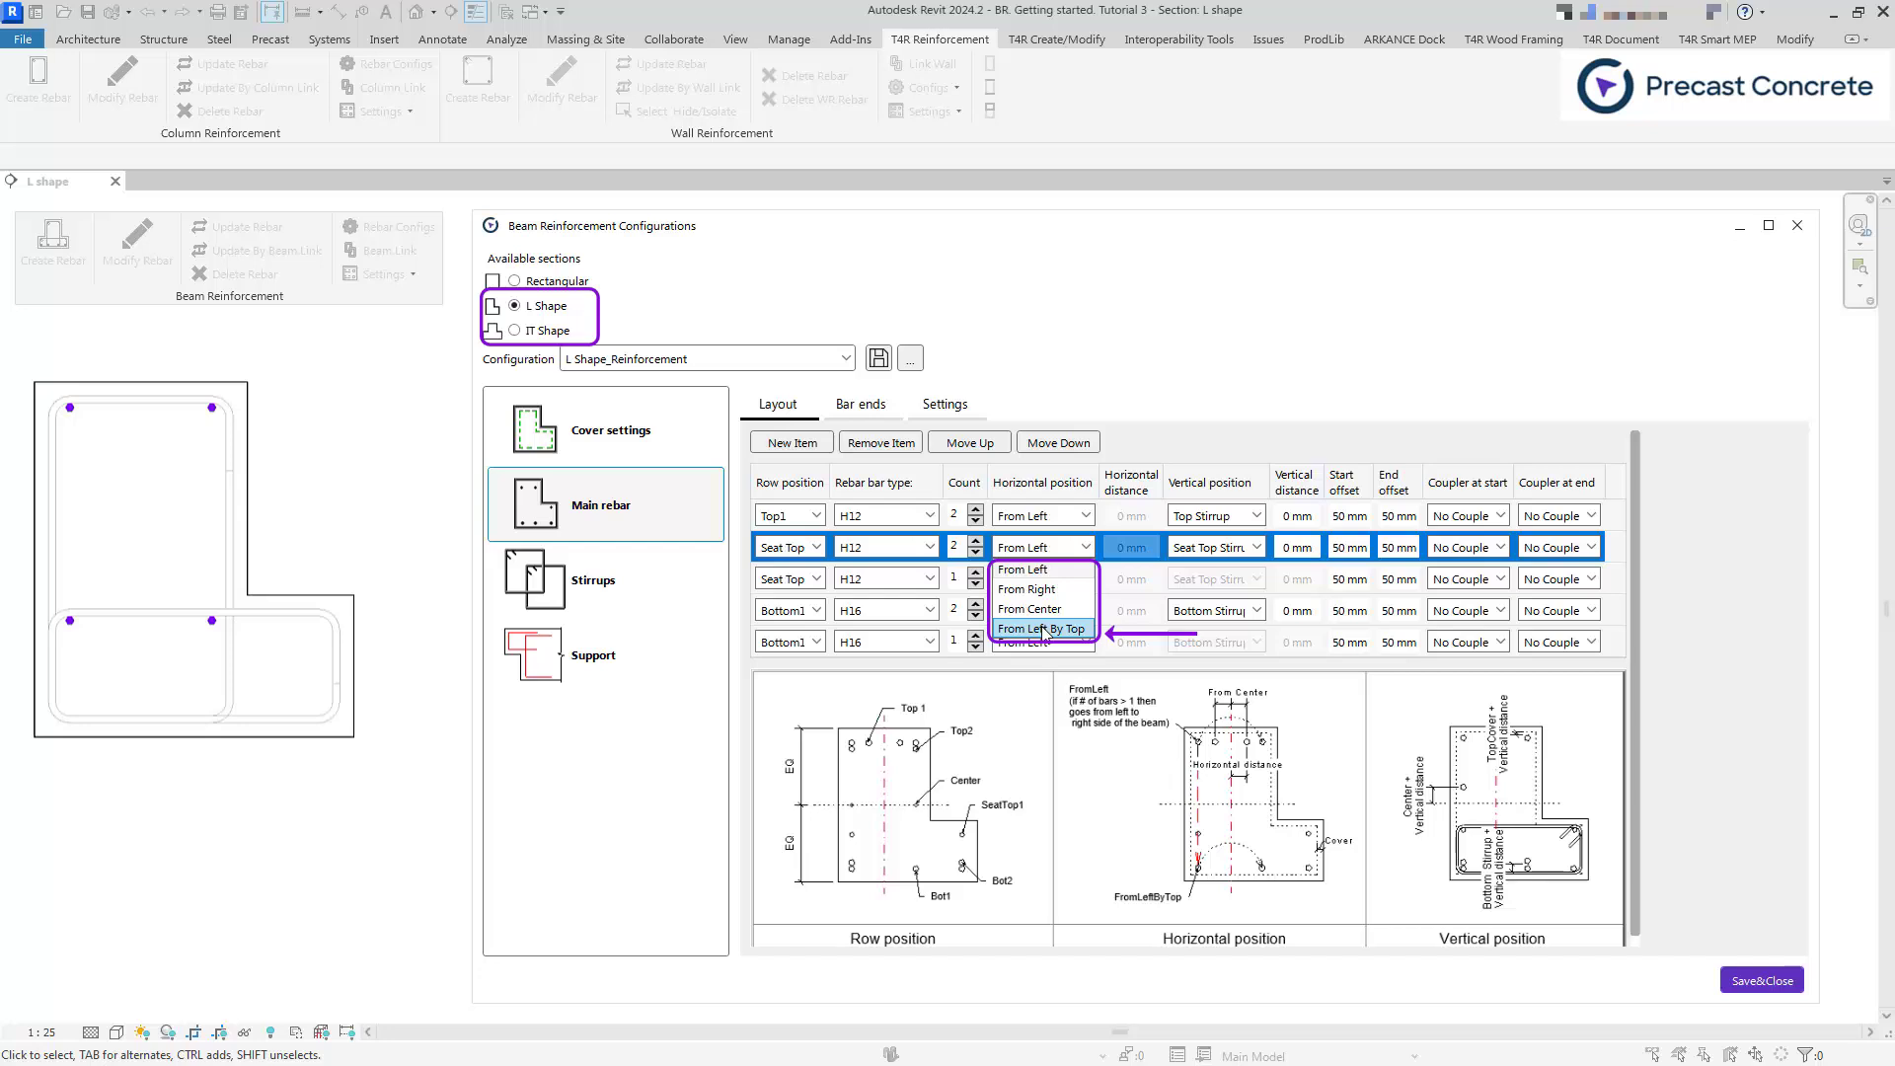
pyautogui.click(1042, 629)
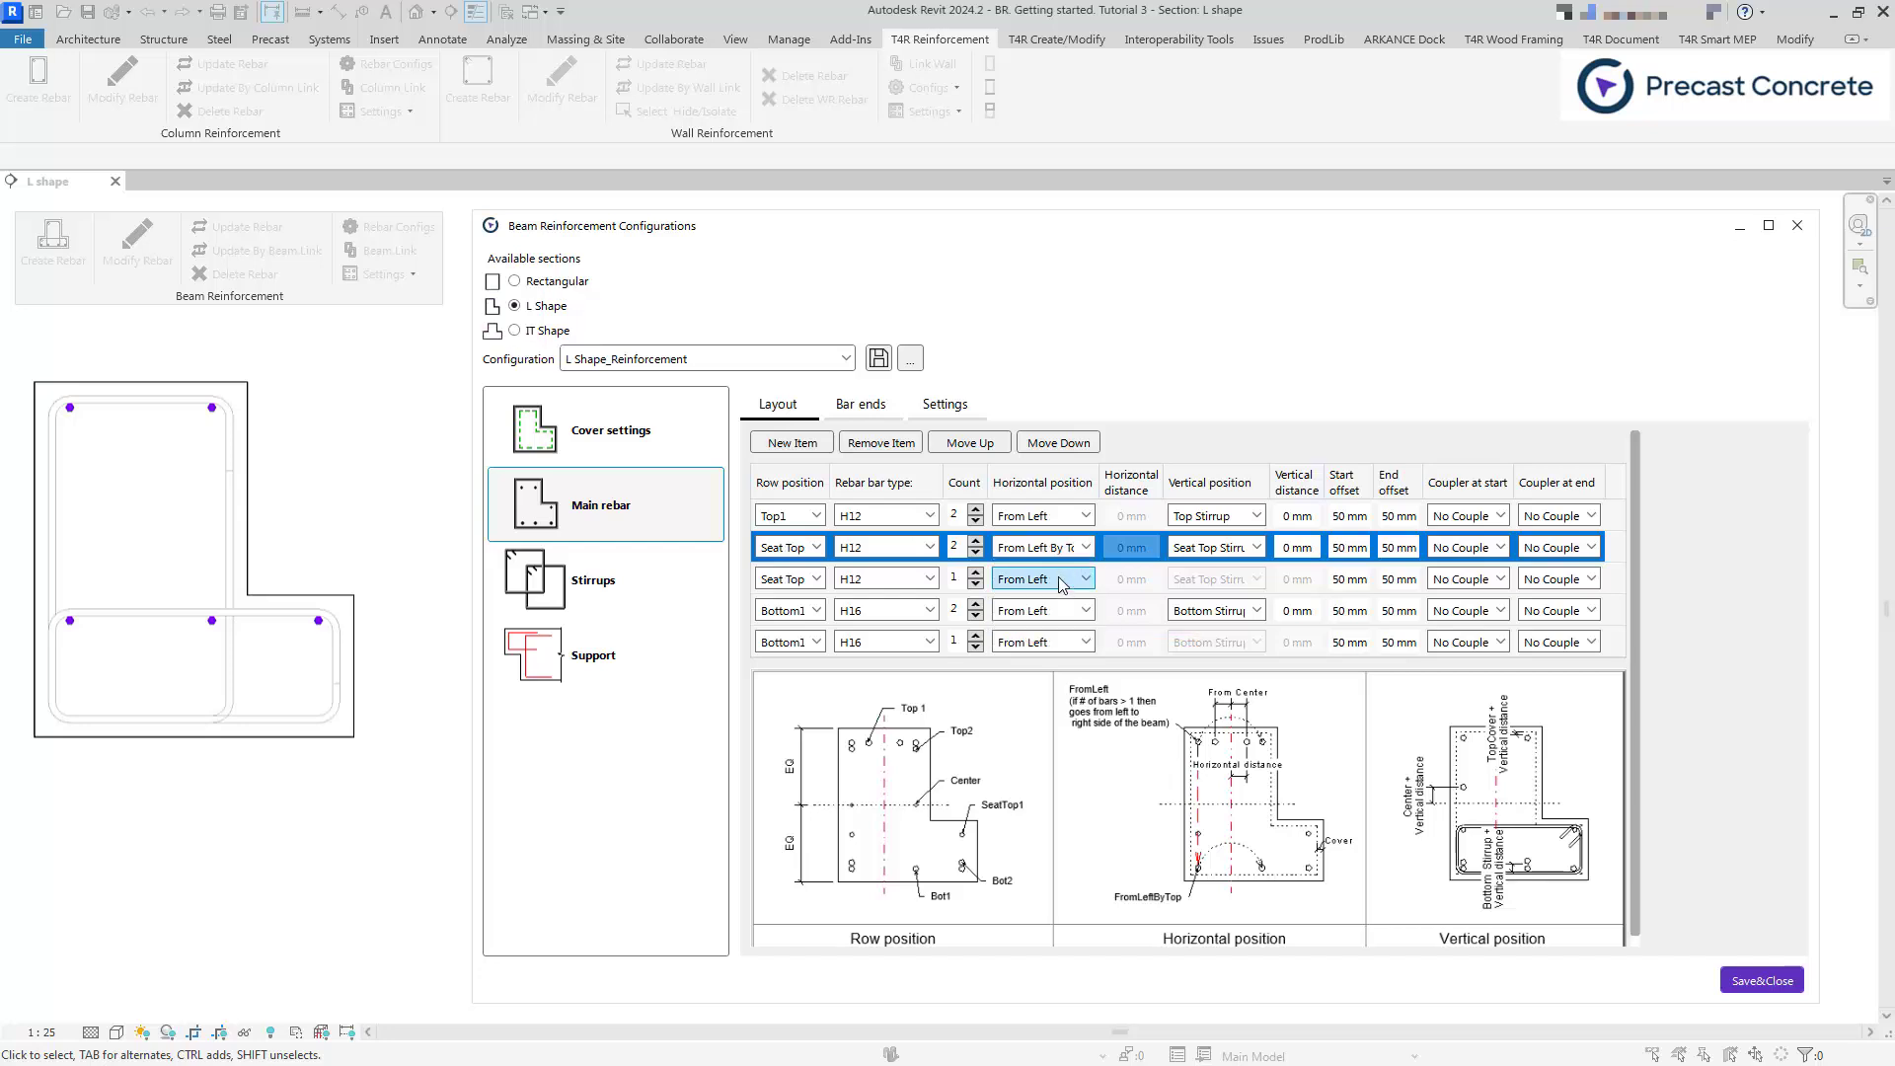
pyautogui.click(1060, 581)
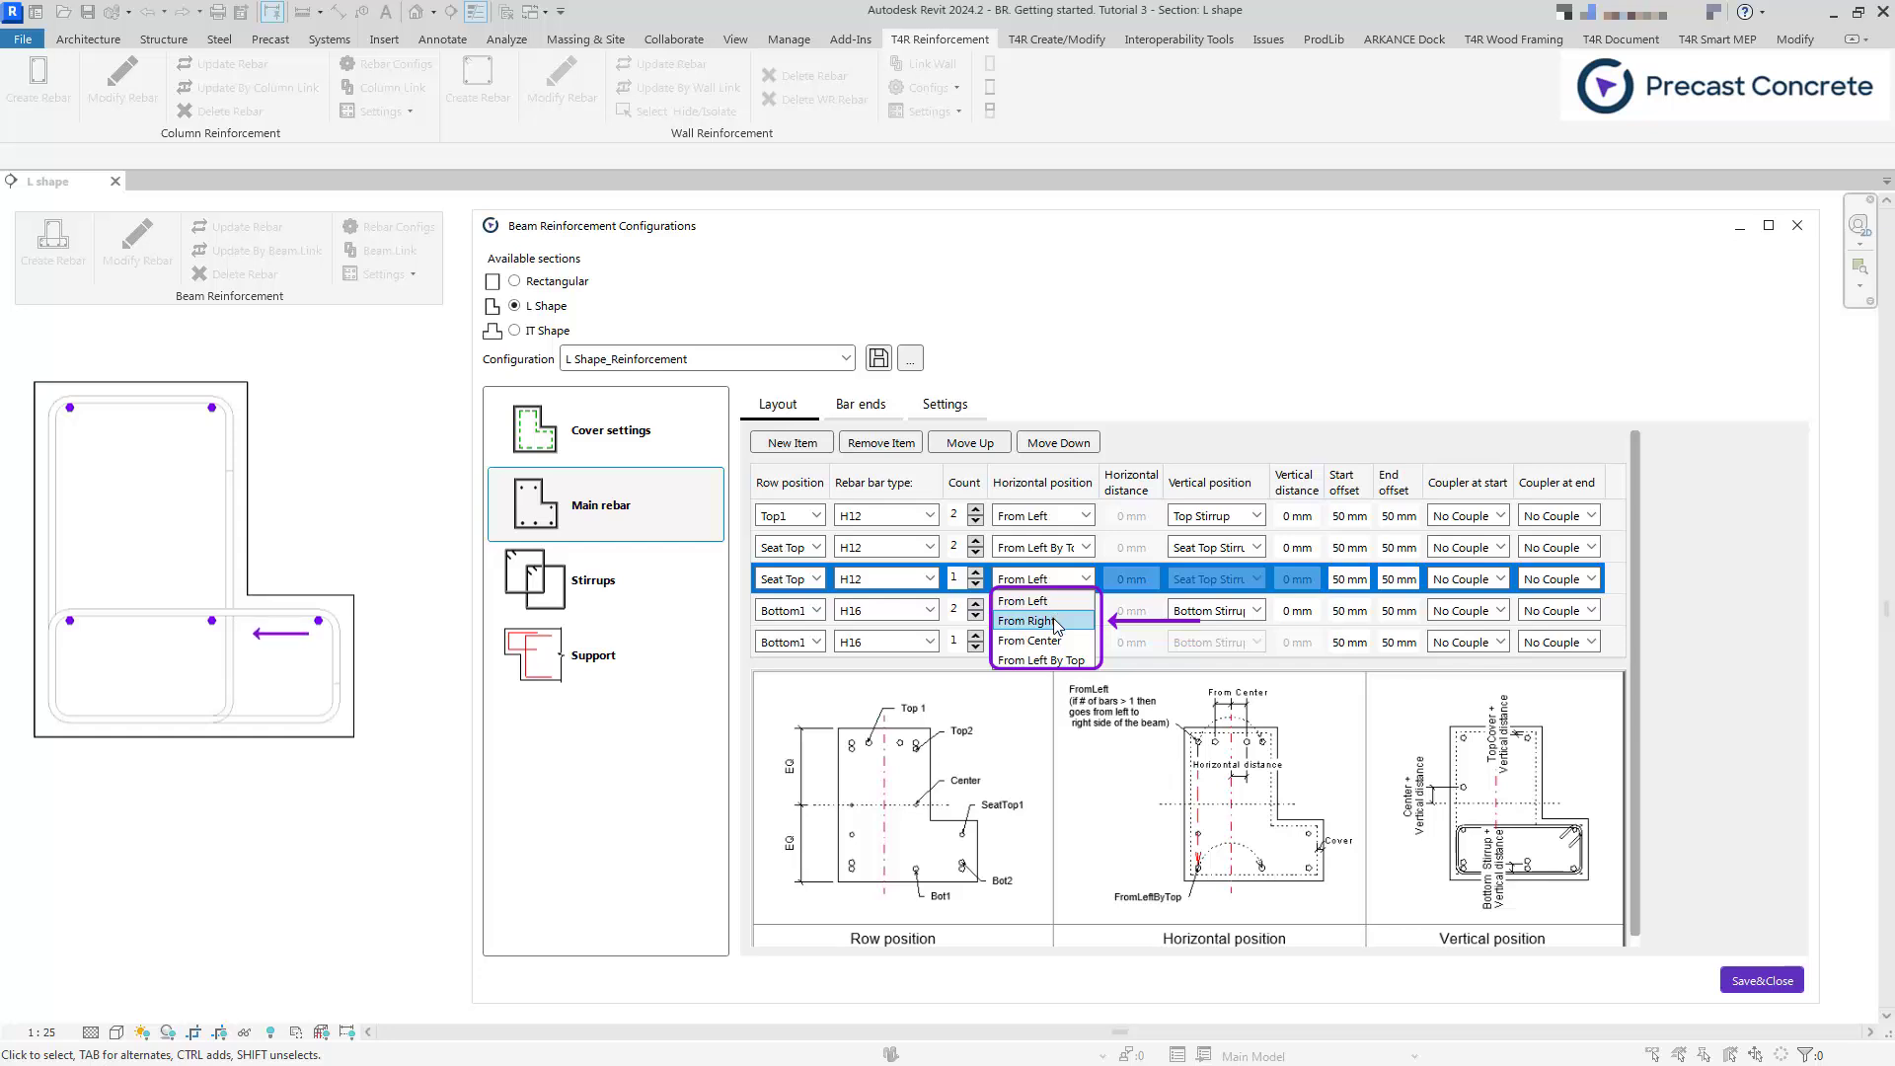
# - Set the second Seat Top row From Right and try the first Bottom1 From Center at 200 mm
pyautogui.click(1056, 621)
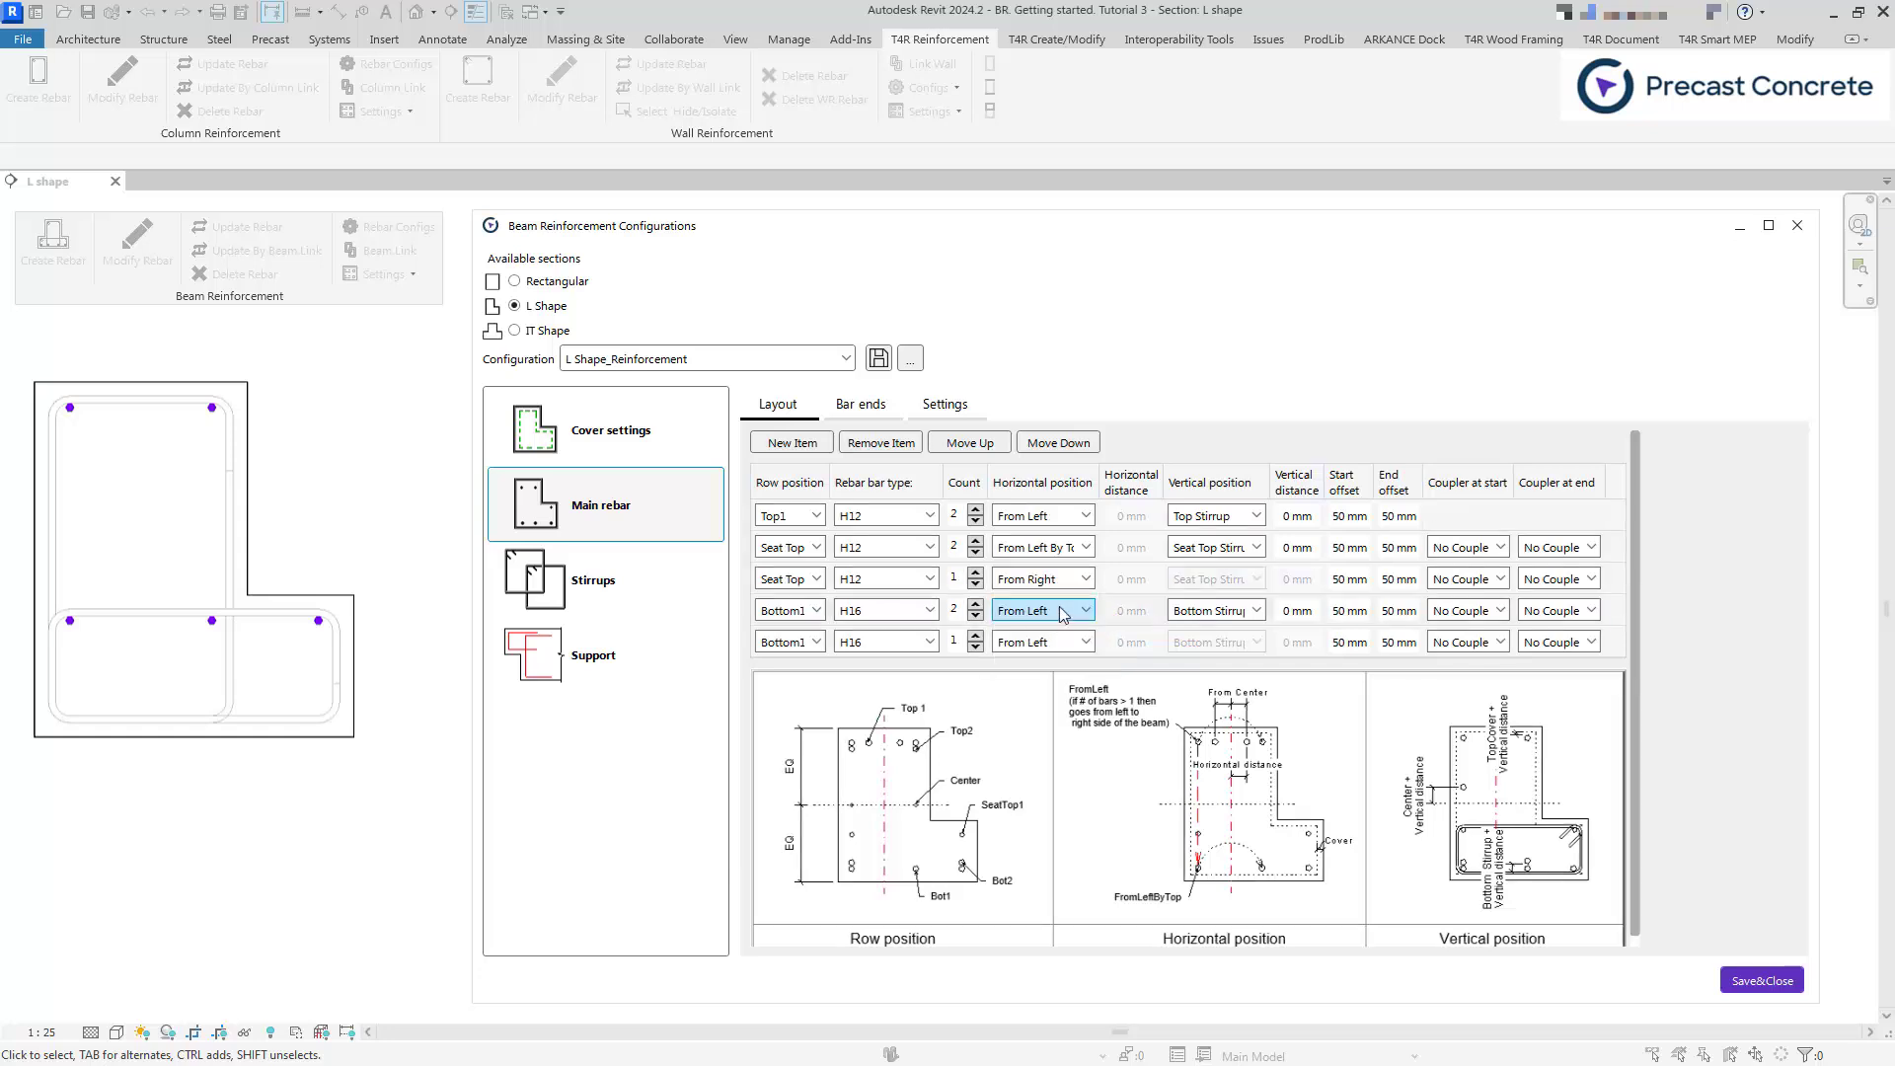
pyautogui.click(1056, 622)
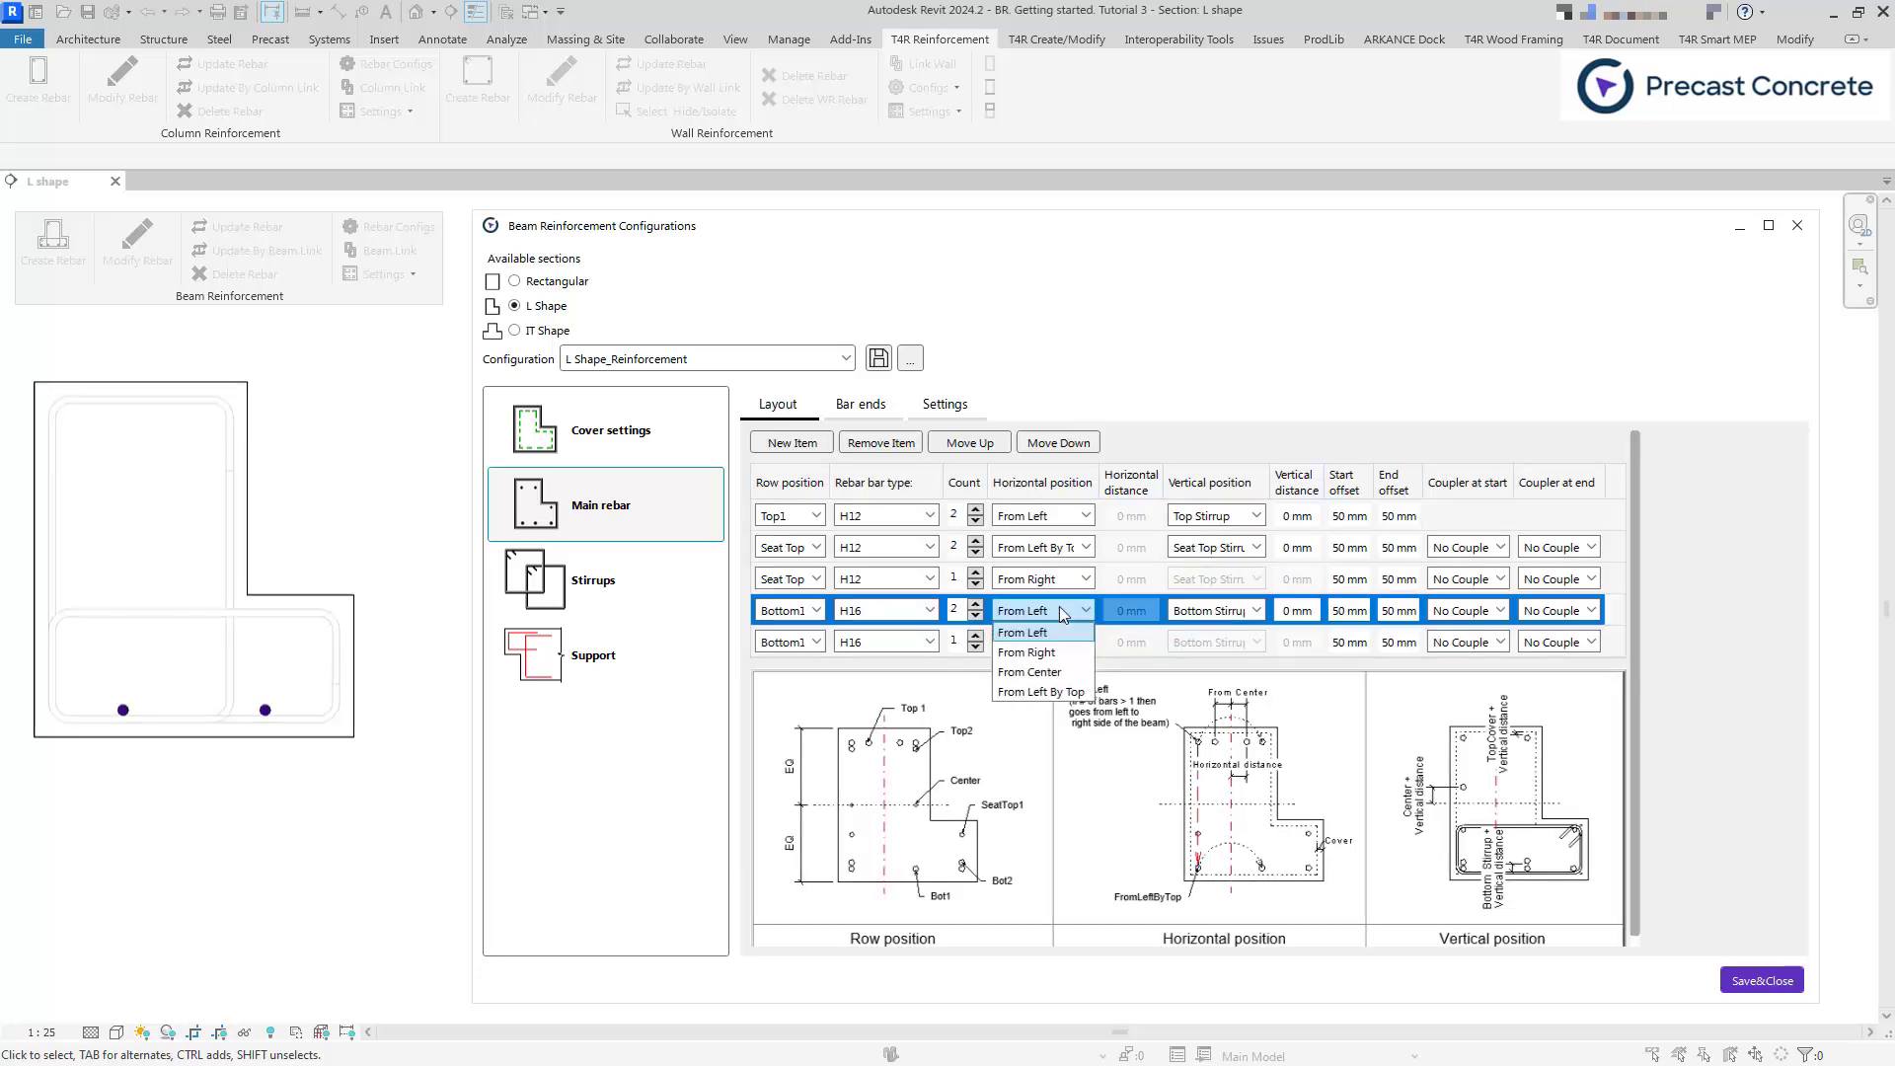
pyautogui.click(1042, 672)
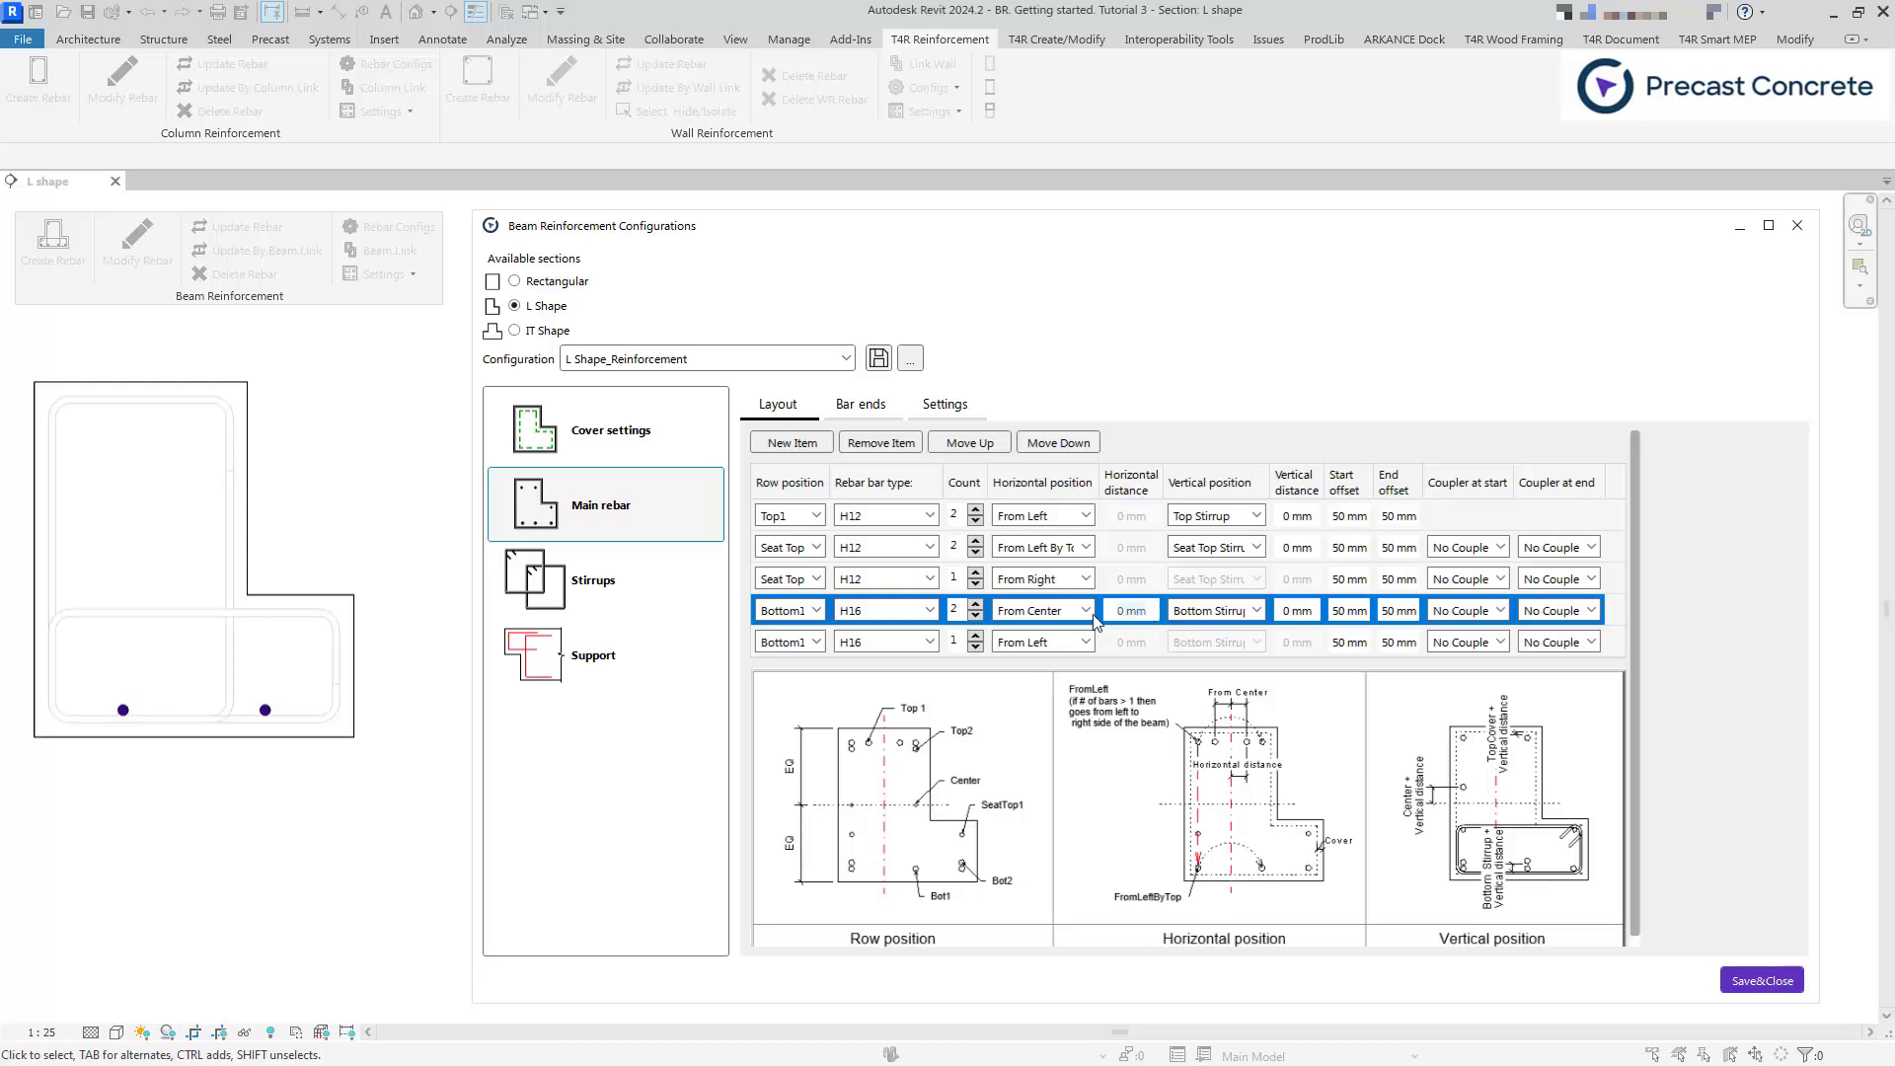
pyautogui.press('Tab')
pyautogui.write('200')
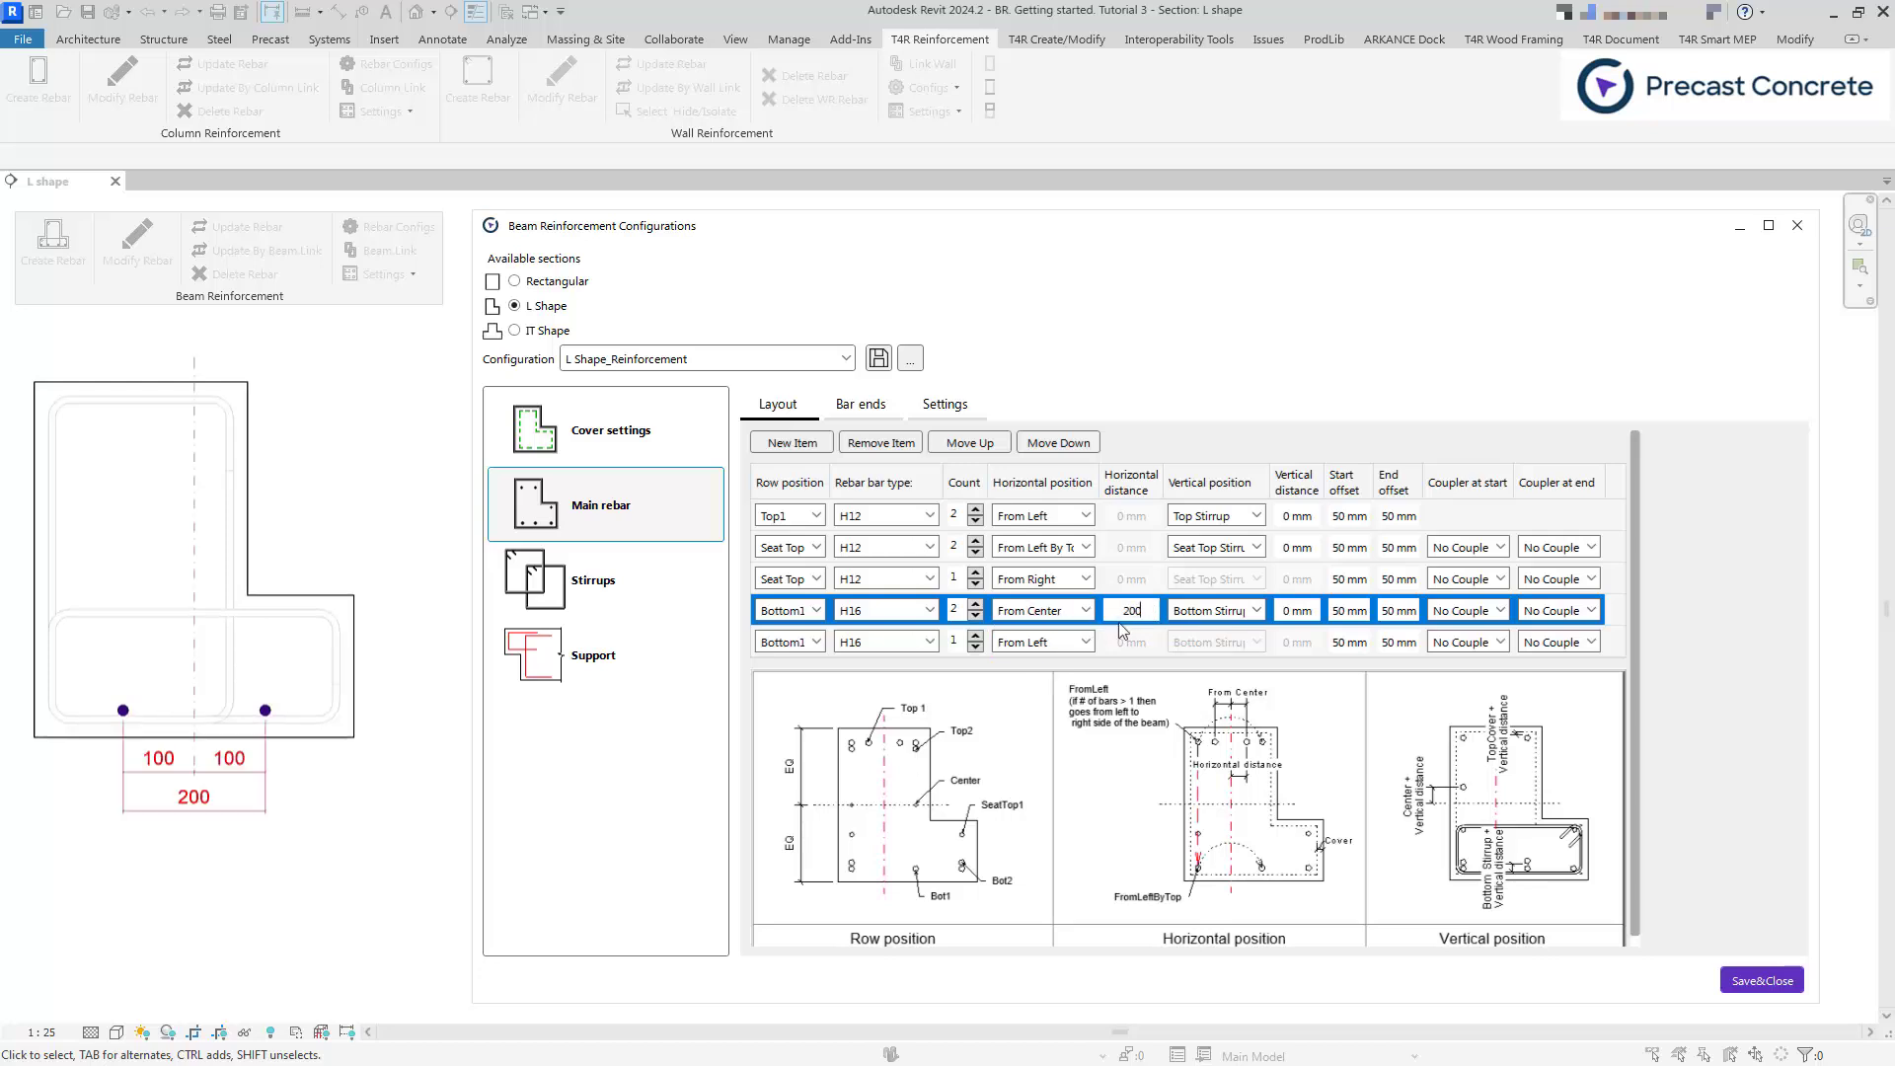
pyautogui.click(1082, 617)
# - Position the first Bottom1 row From Left By Top and the last Bottom1 row From Right
pyautogui.click(1027, 678)
pyautogui.click(1086, 610)
pyautogui.click(1036, 690)
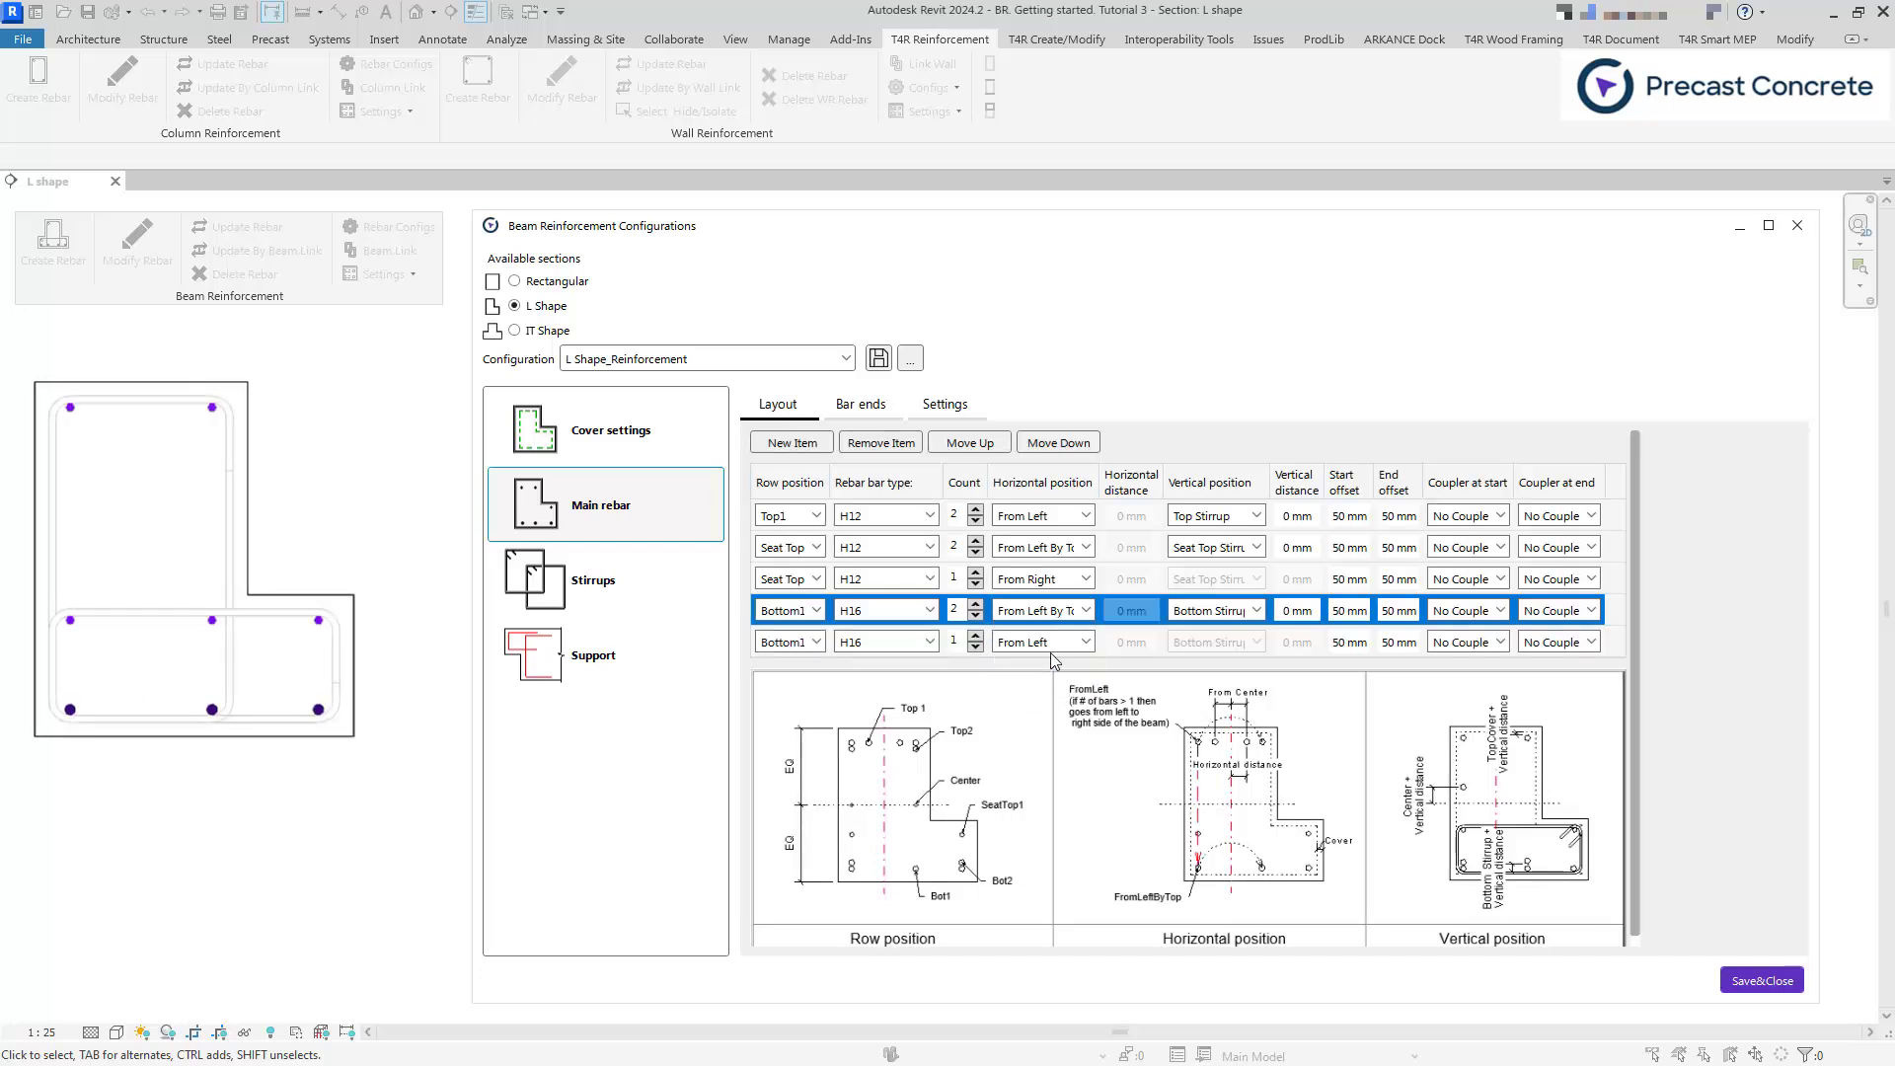
pyautogui.click(1046, 642)
pyautogui.click(1038, 684)
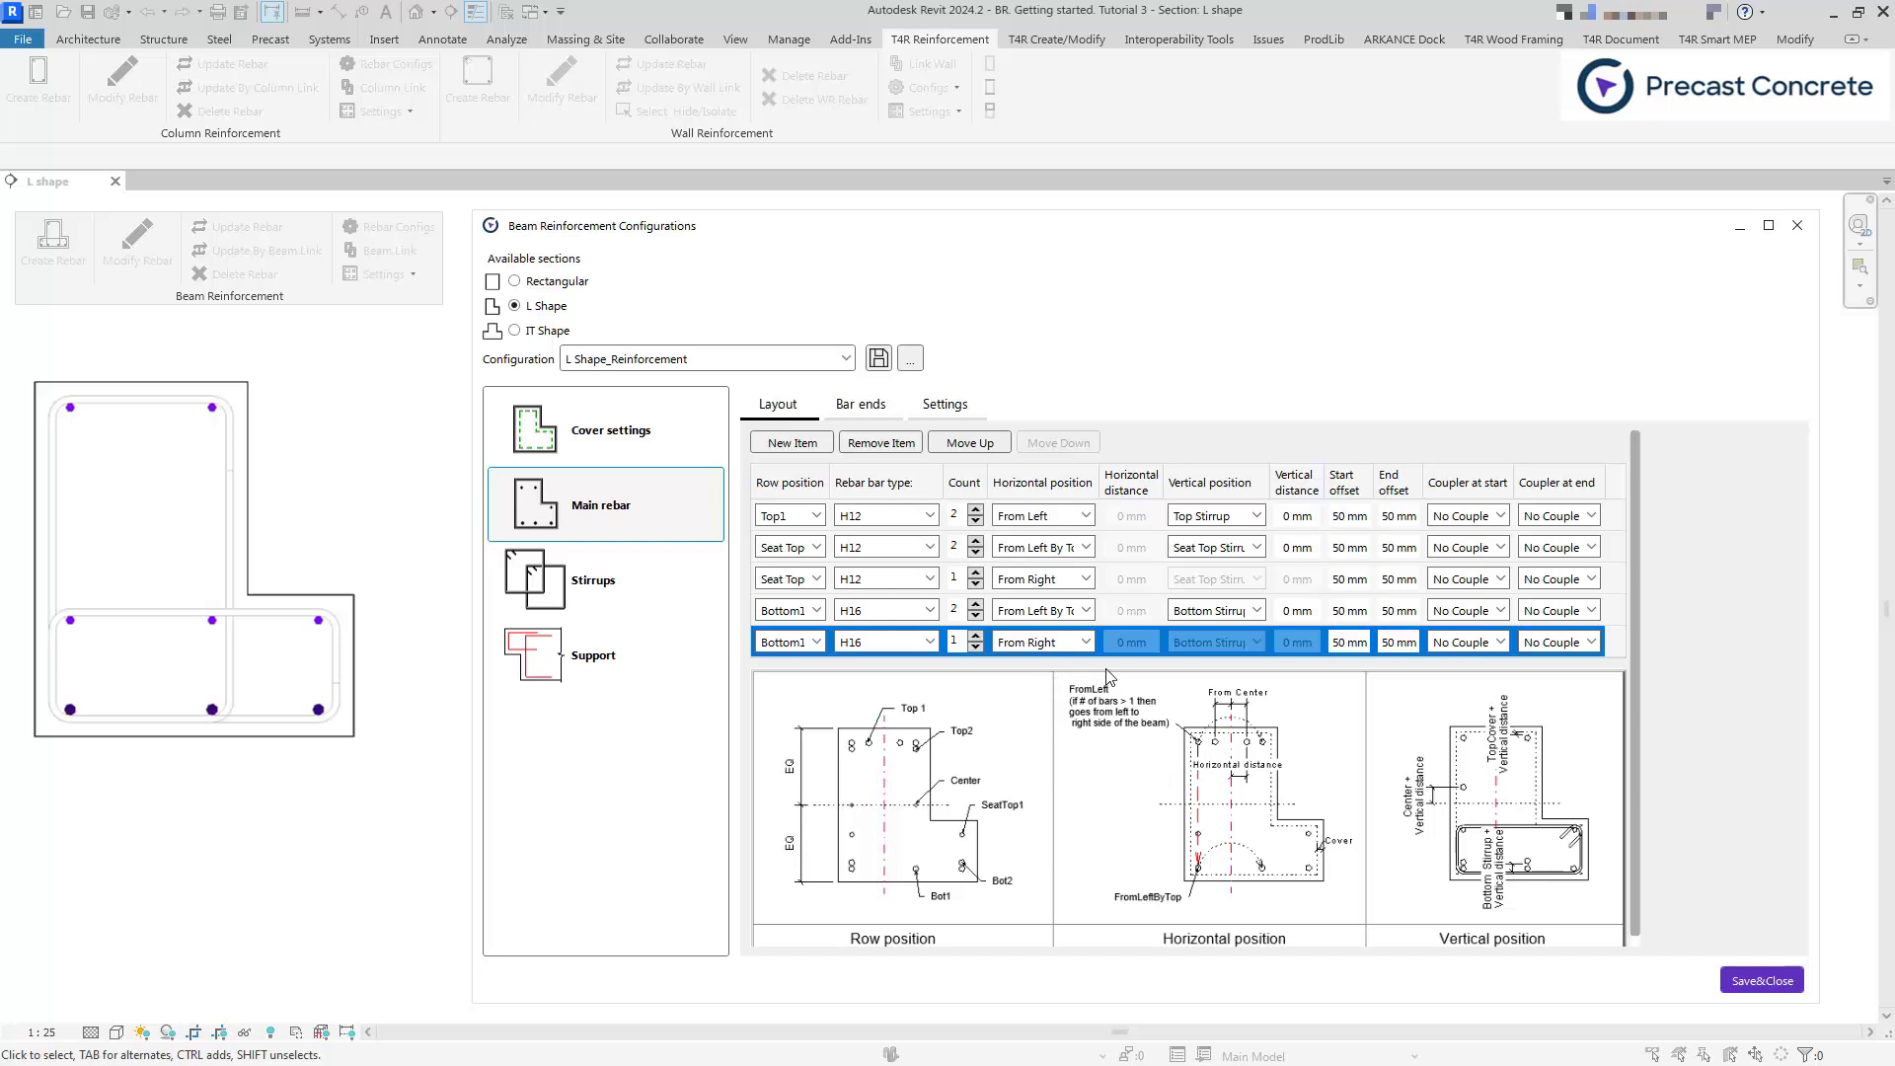
pyautogui.click(1289, 665)
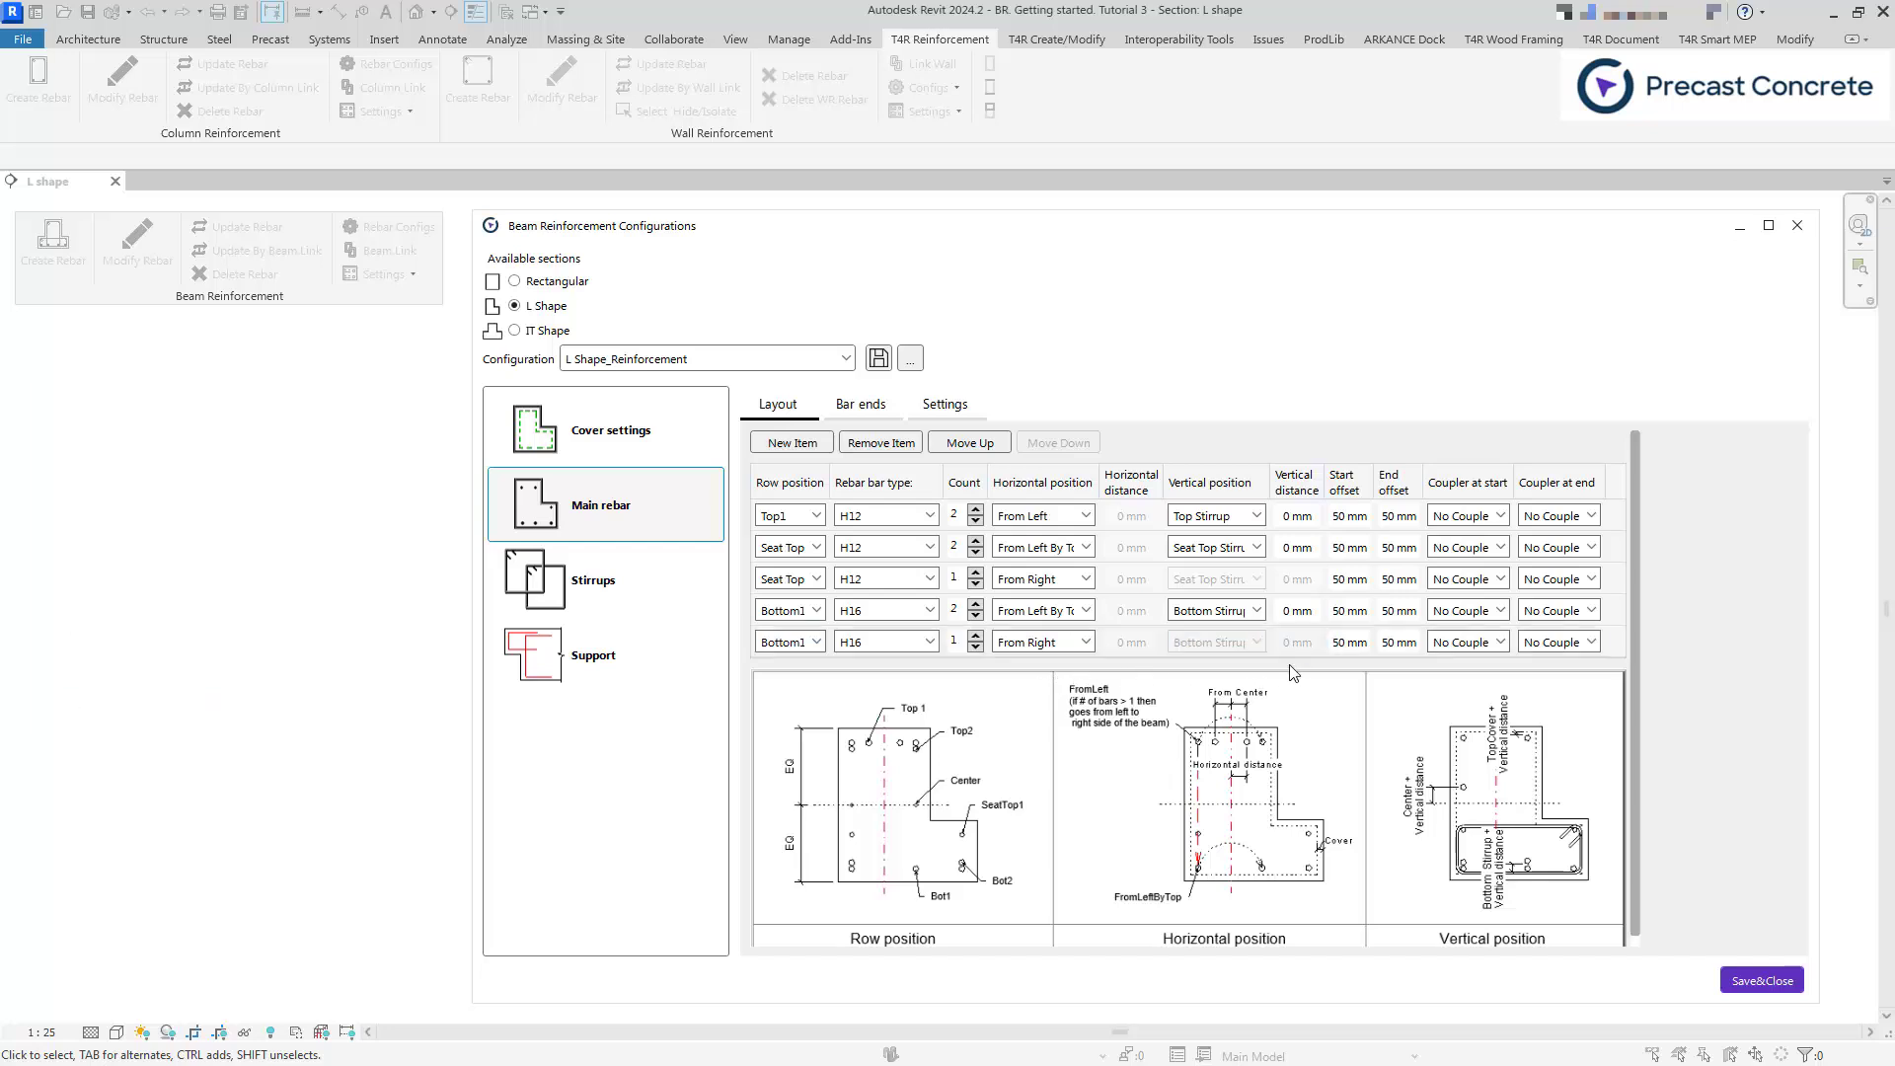
pyautogui.click(1222, 513)
pyautogui.click(1222, 511)
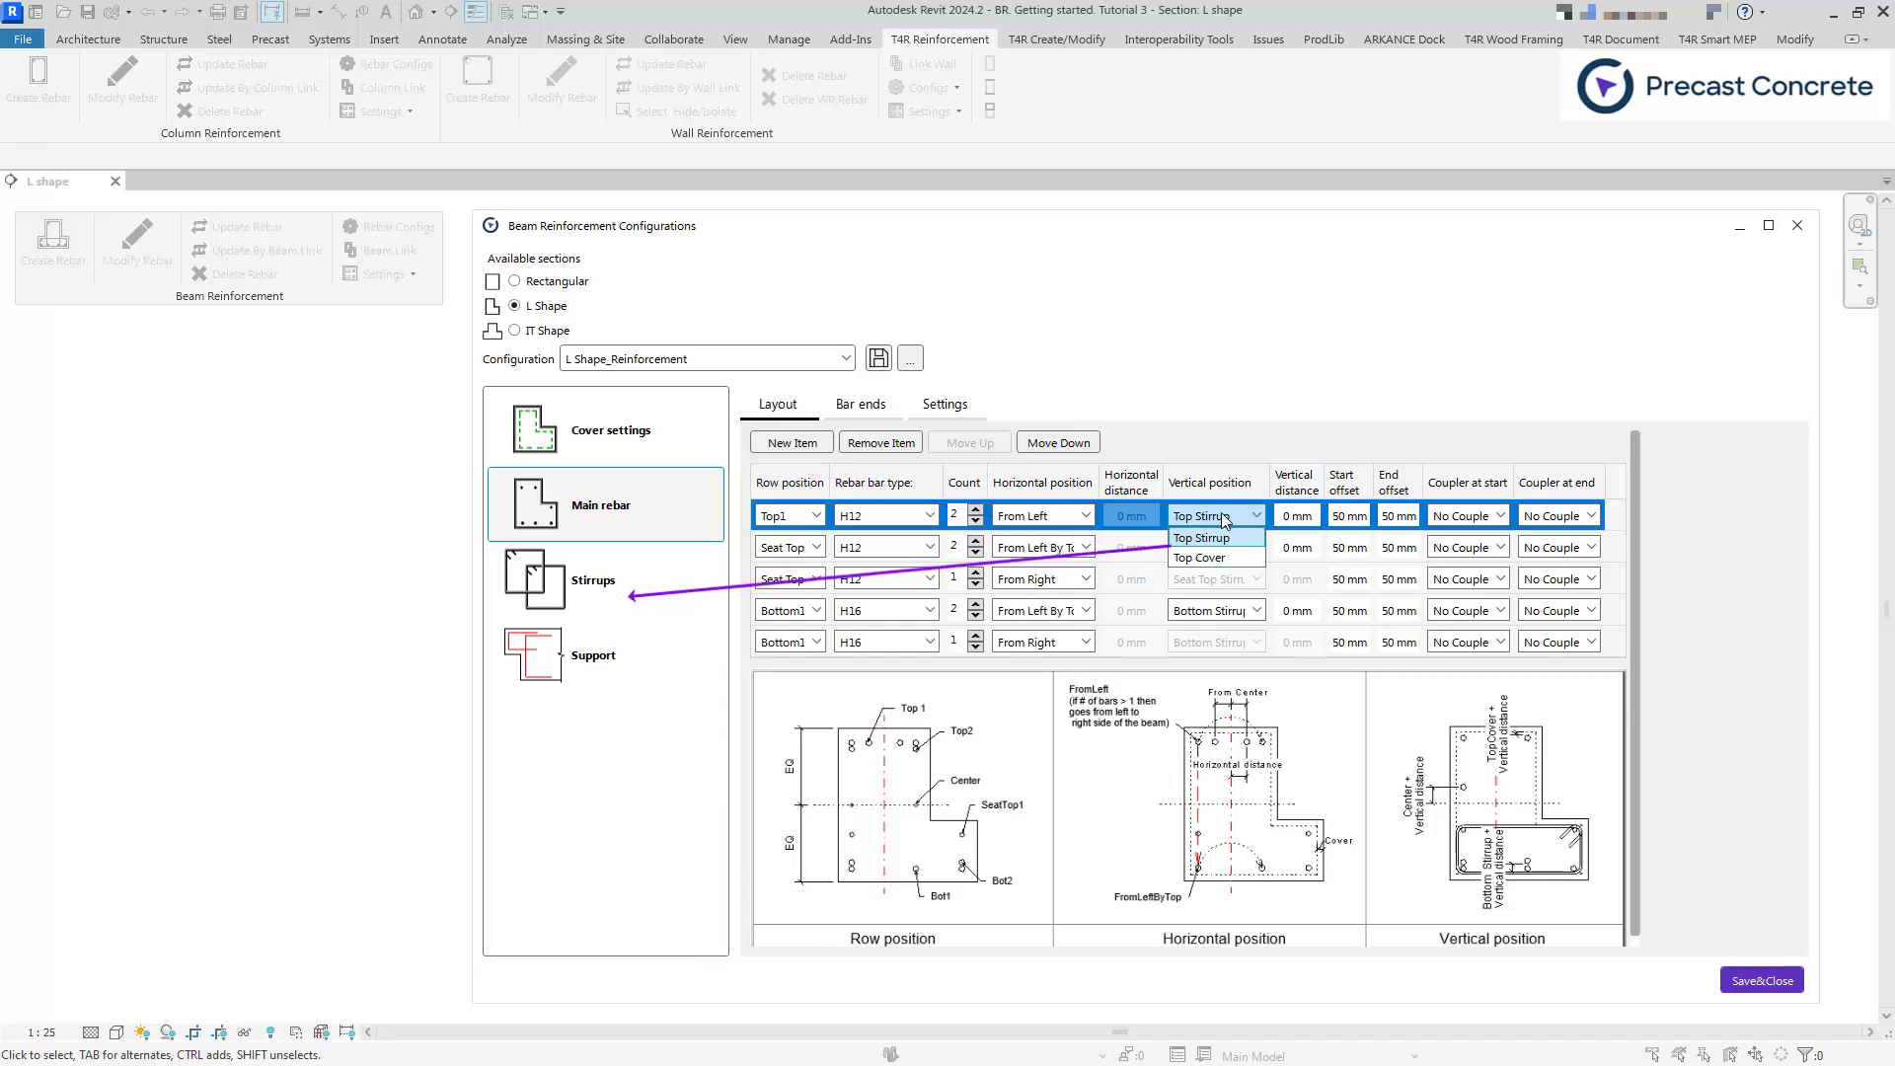
# - Keep Top1's vertical position at Top Stirrup and set its vertical distance to 100 mm
pyautogui.click(1224, 517)
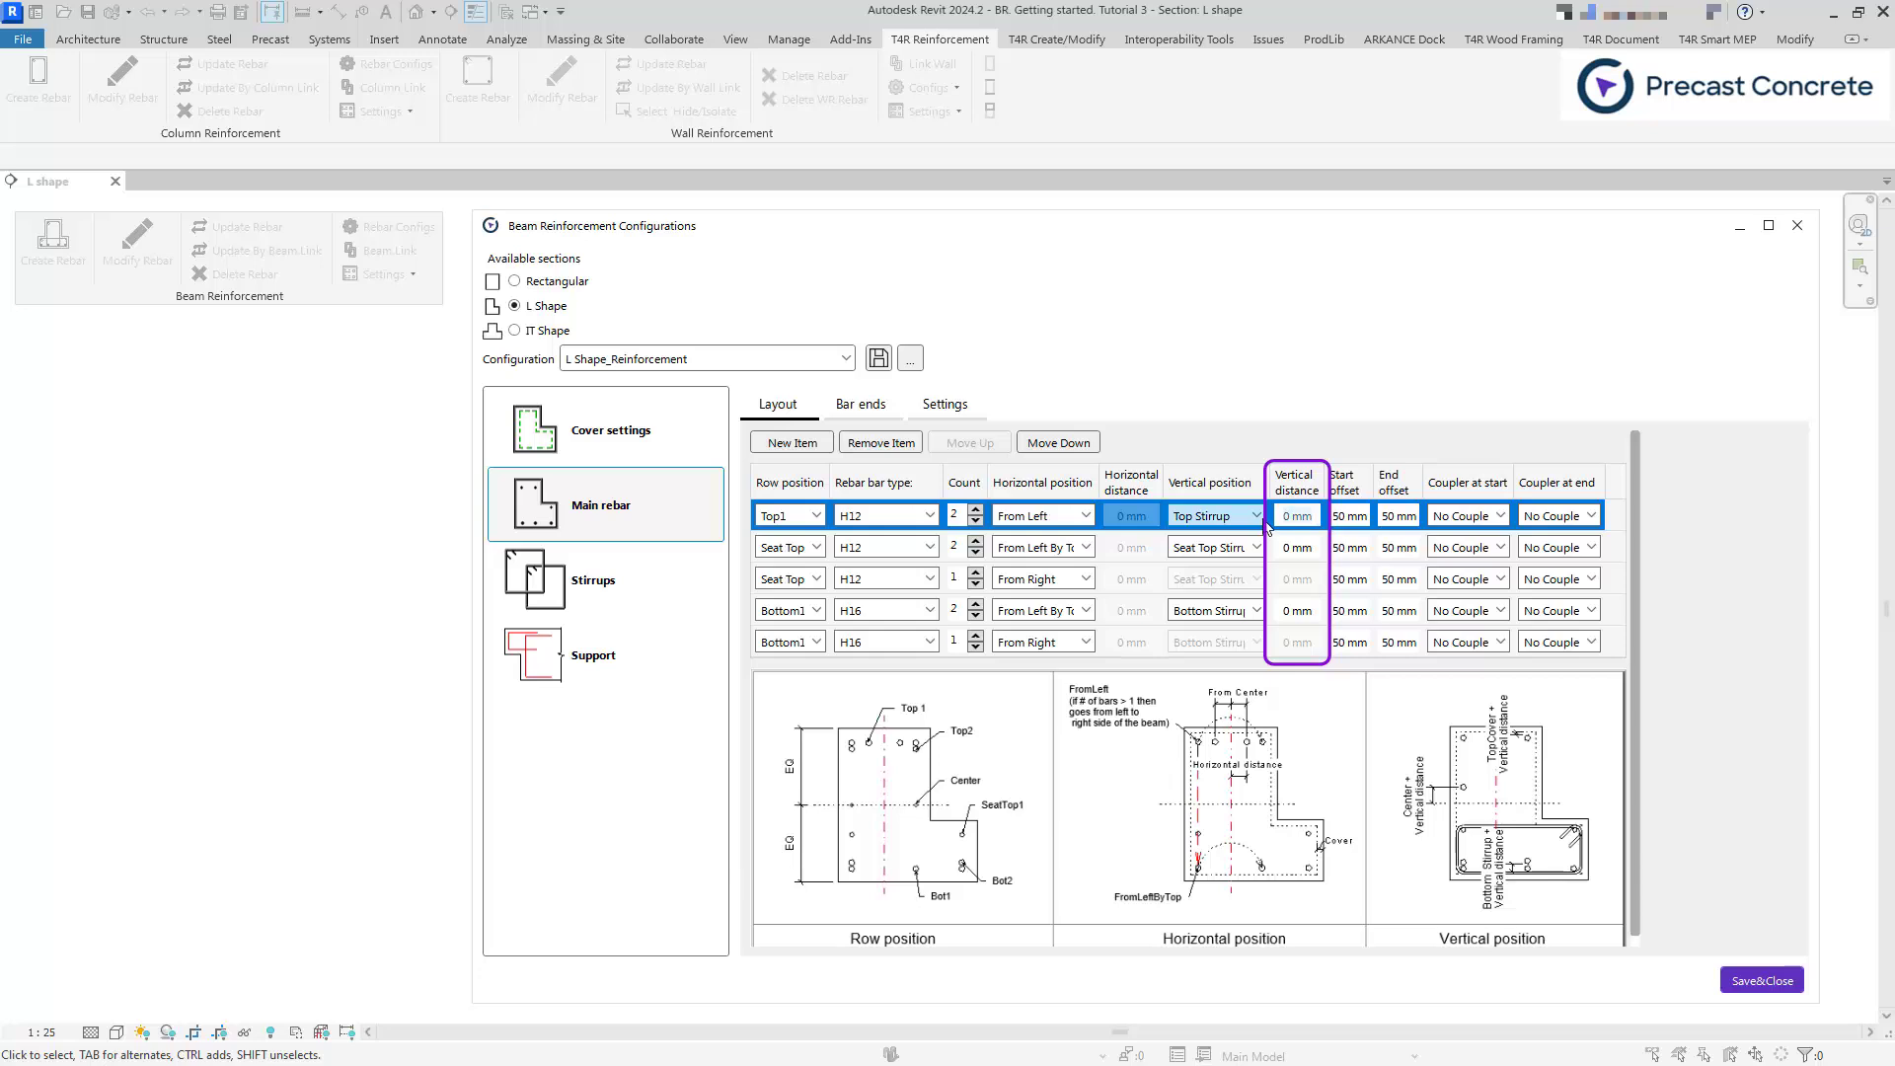
pyautogui.click(1296, 515)
pyautogui.write('-100')
pyautogui.click(1315, 548)
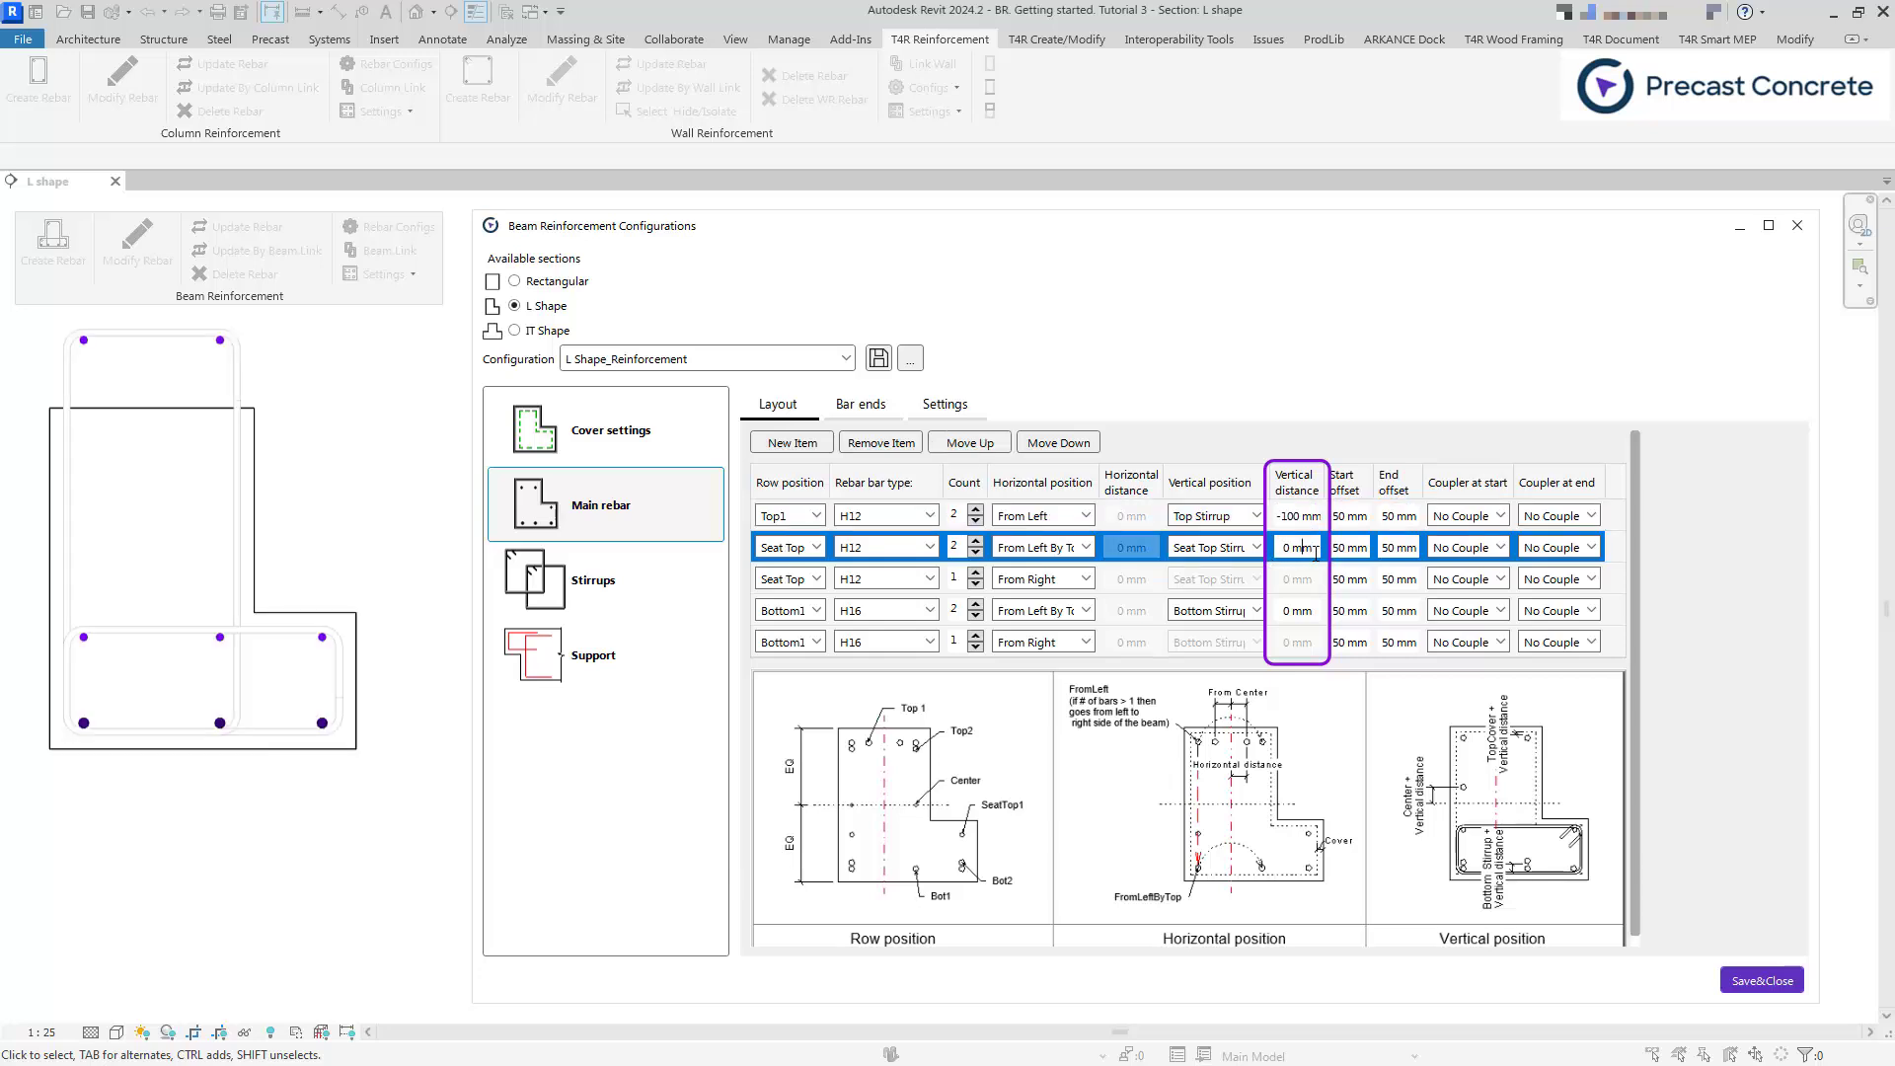
pyautogui.click(1279, 515)
pyautogui.moveTo(1277, 515); pyautogui.dragTo(1329, 524)
pyautogui.write('100')
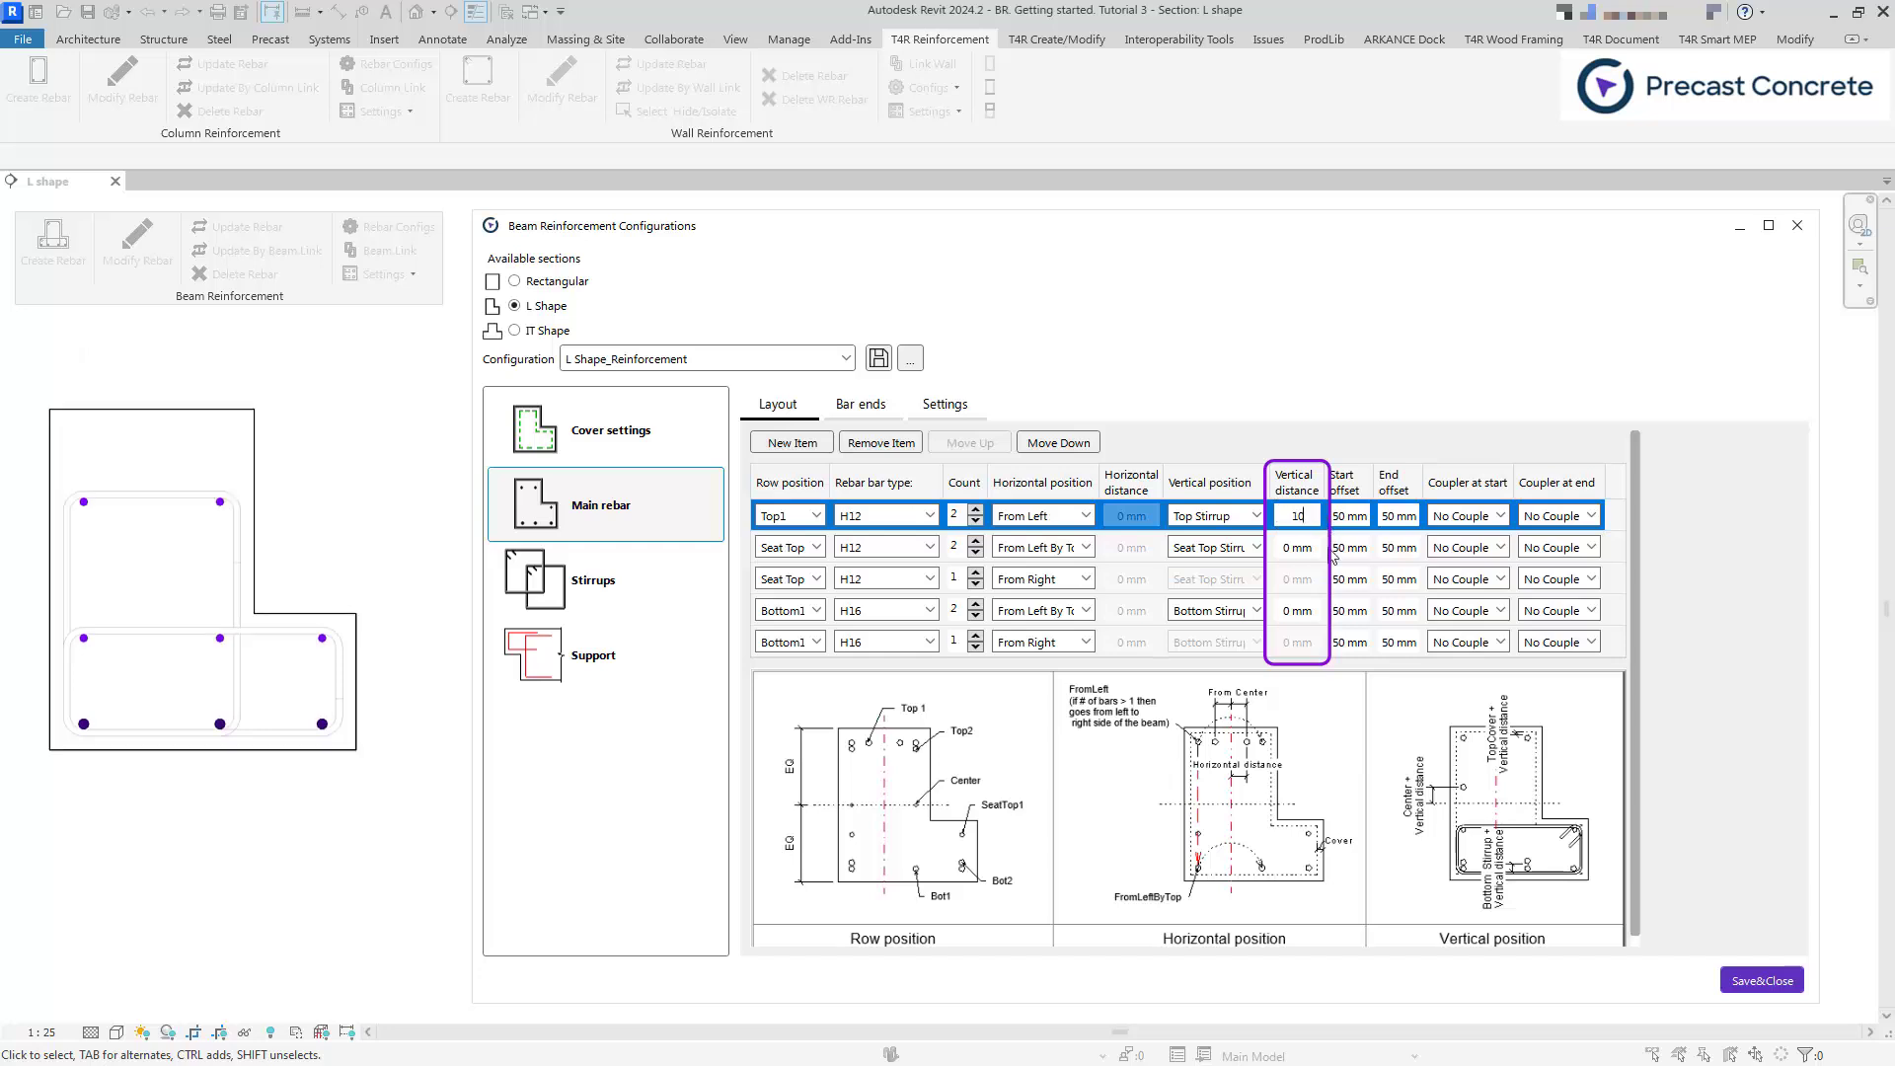
pyautogui.click(1319, 549)
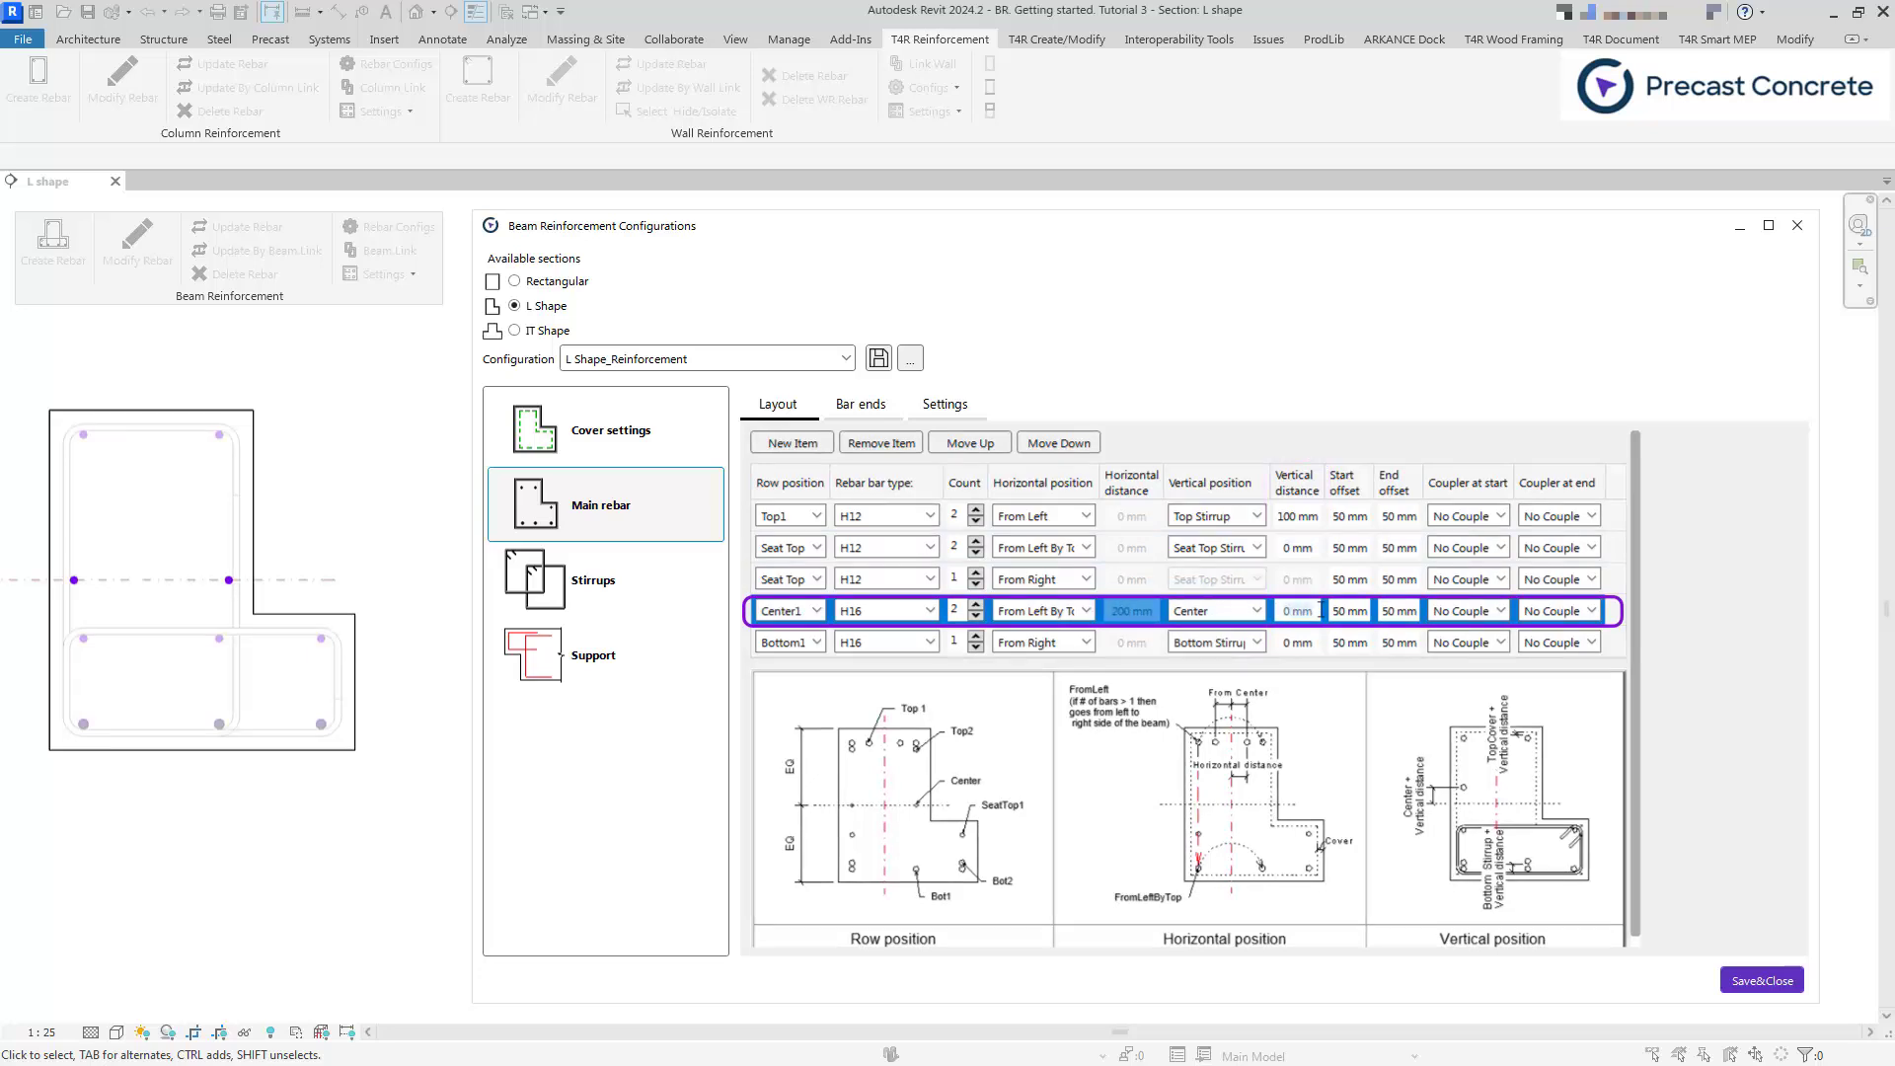
# - Set the Center1 row's vertical distance to -100 mm
pyautogui.write('100')
pyautogui.click(1311, 582)
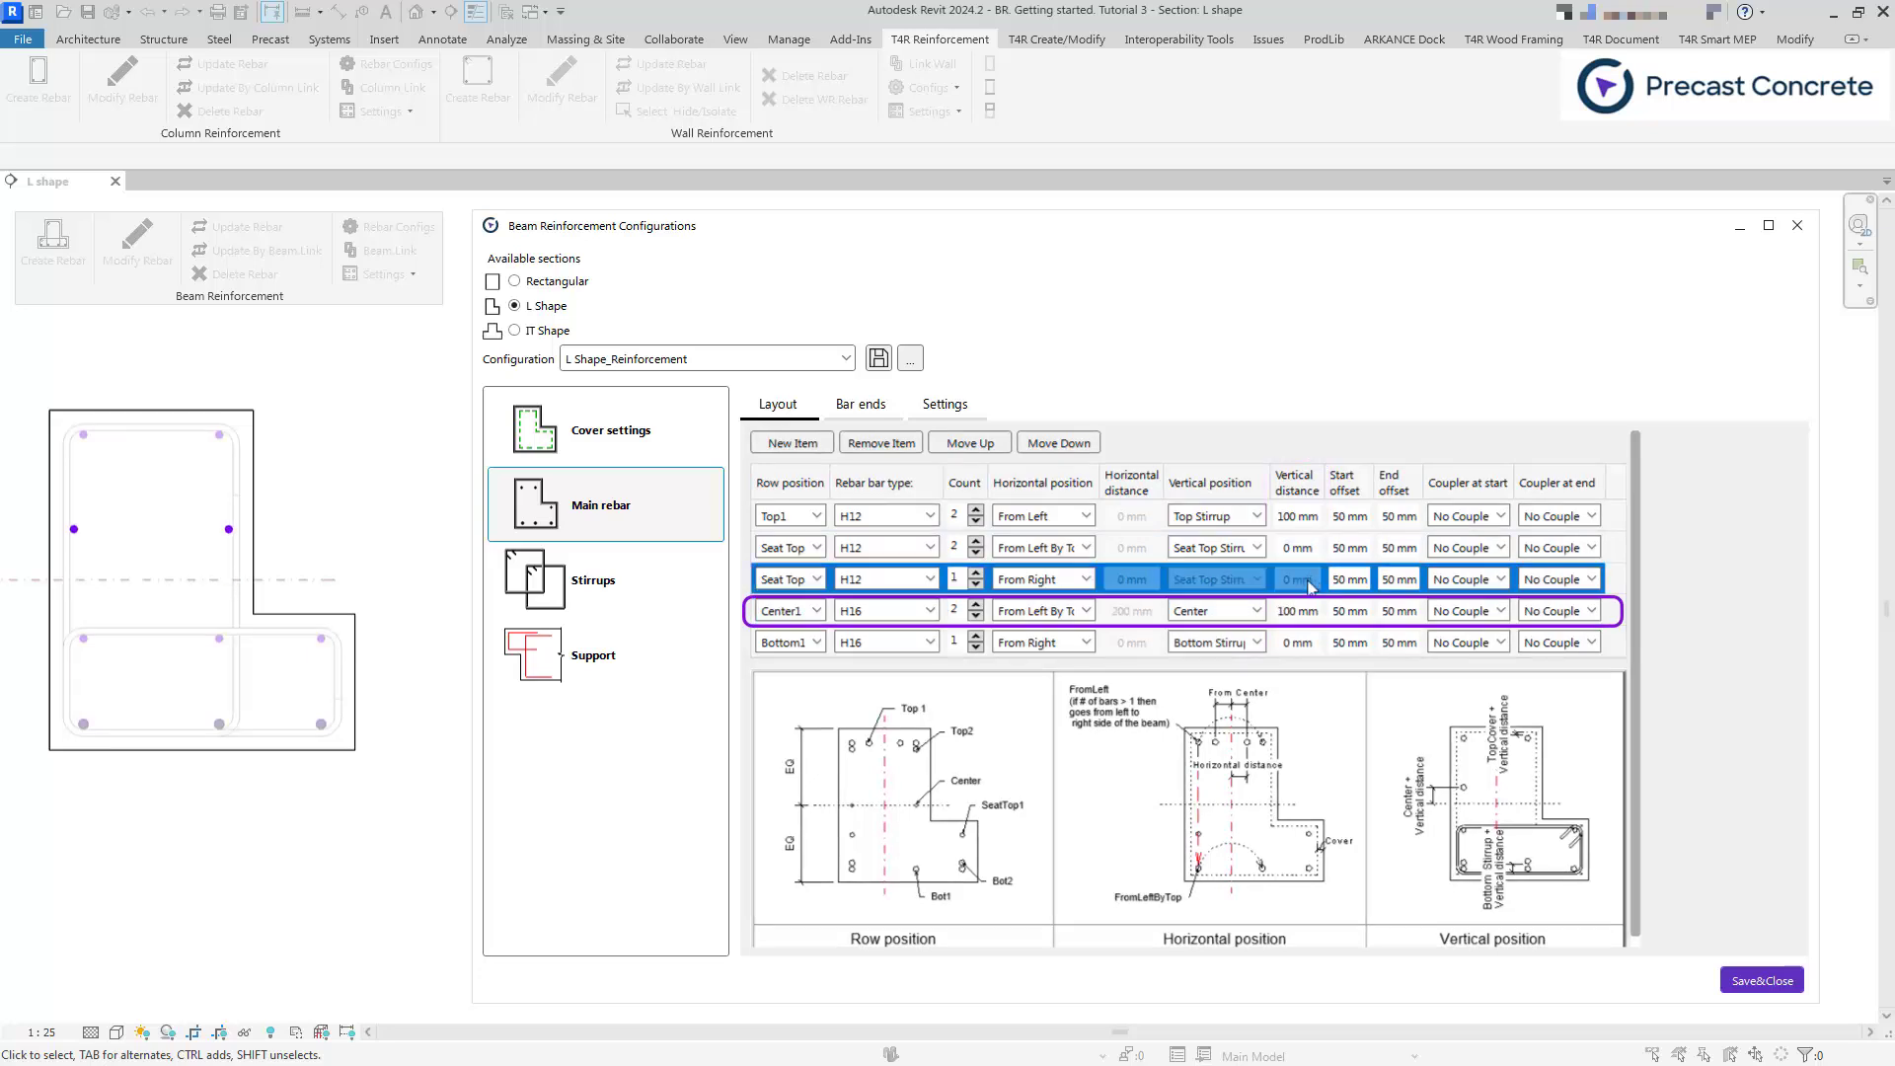
pyautogui.click(1285, 611)
pyautogui.write('-10')
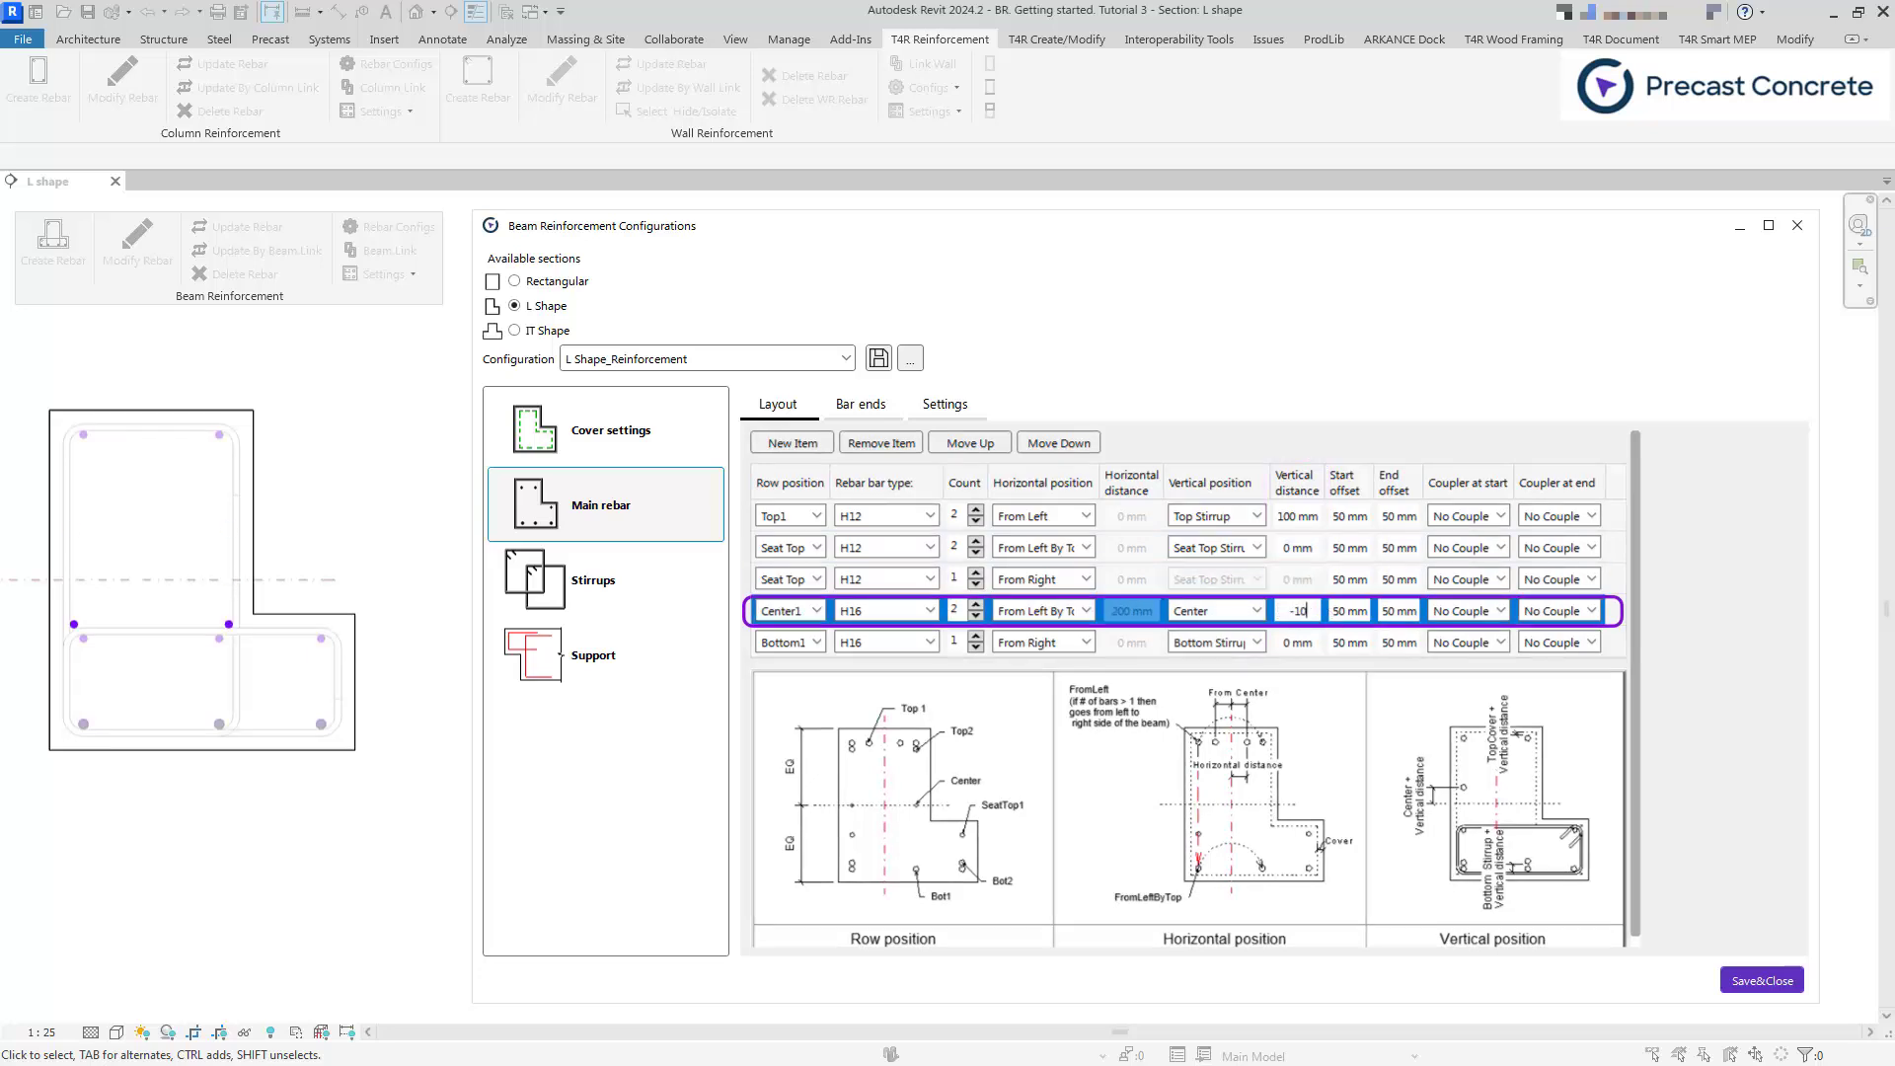
pyautogui.write('0')
pyautogui.click(1310, 584)
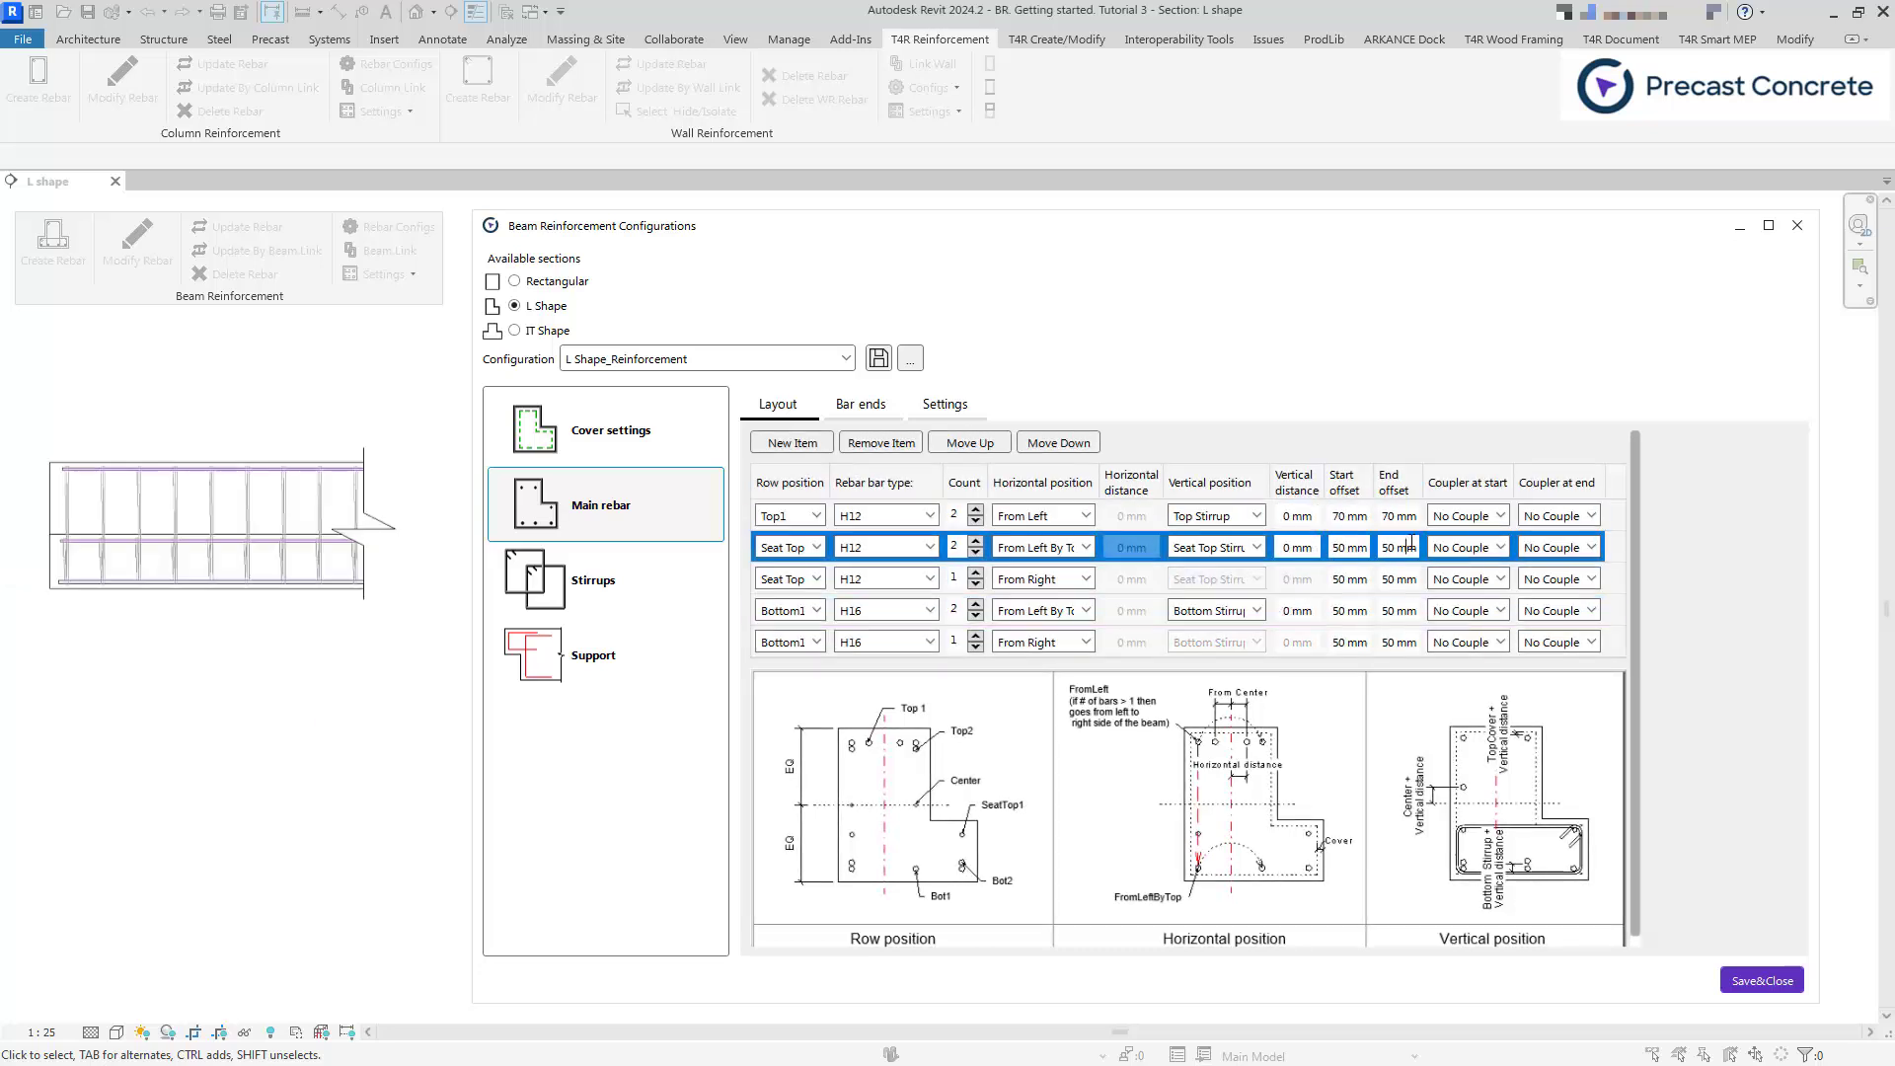
# - Give both Seat Top rows 60 mm start and end offsets, leaving Top1's start coupler as No Coupler
pyautogui.click(1400, 545)
pyautogui.click(1338, 548)
pyautogui.write('60')
pyautogui.press('Tab')
pyautogui.write('60')
pyautogui.click(1336, 582)
pyautogui.write('60')
pyautogui.press('Tab')
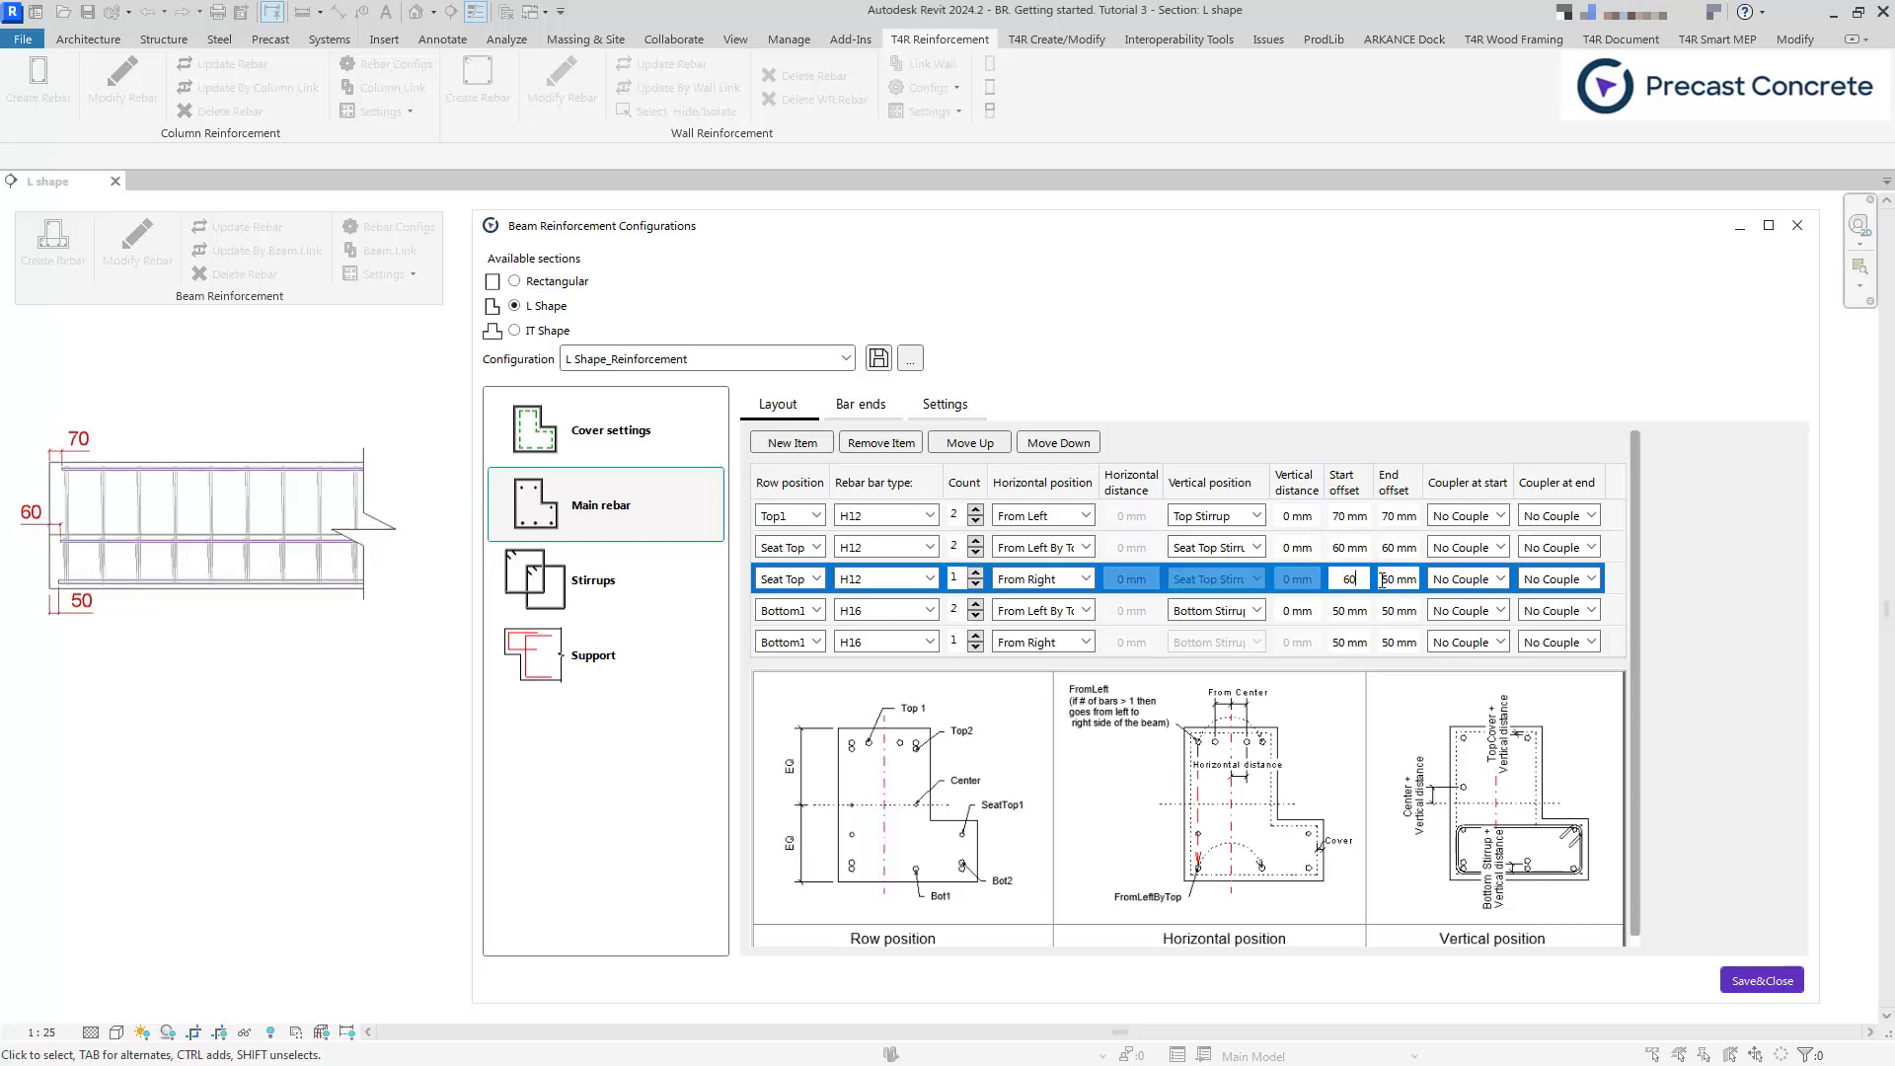
pyautogui.write('60')
pyautogui.click(1349, 612)
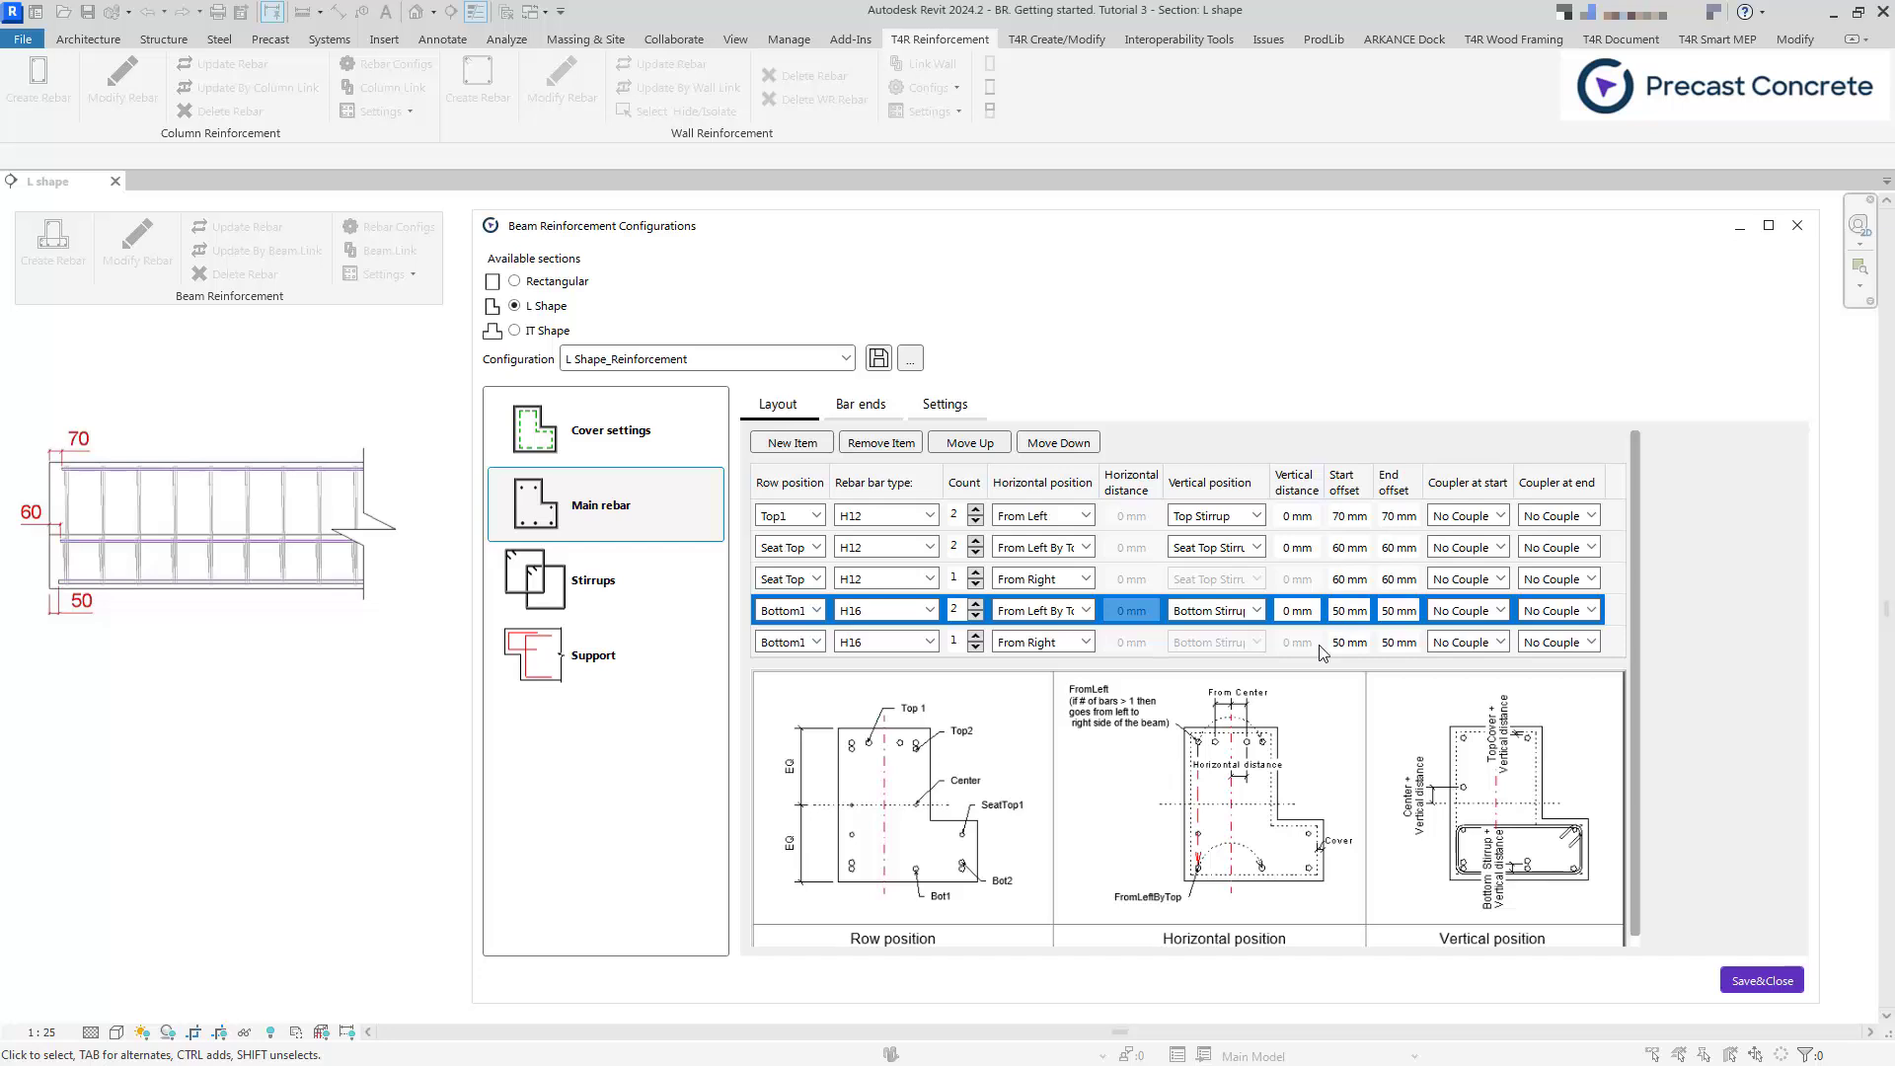
pyautogui.click(1468, 515)
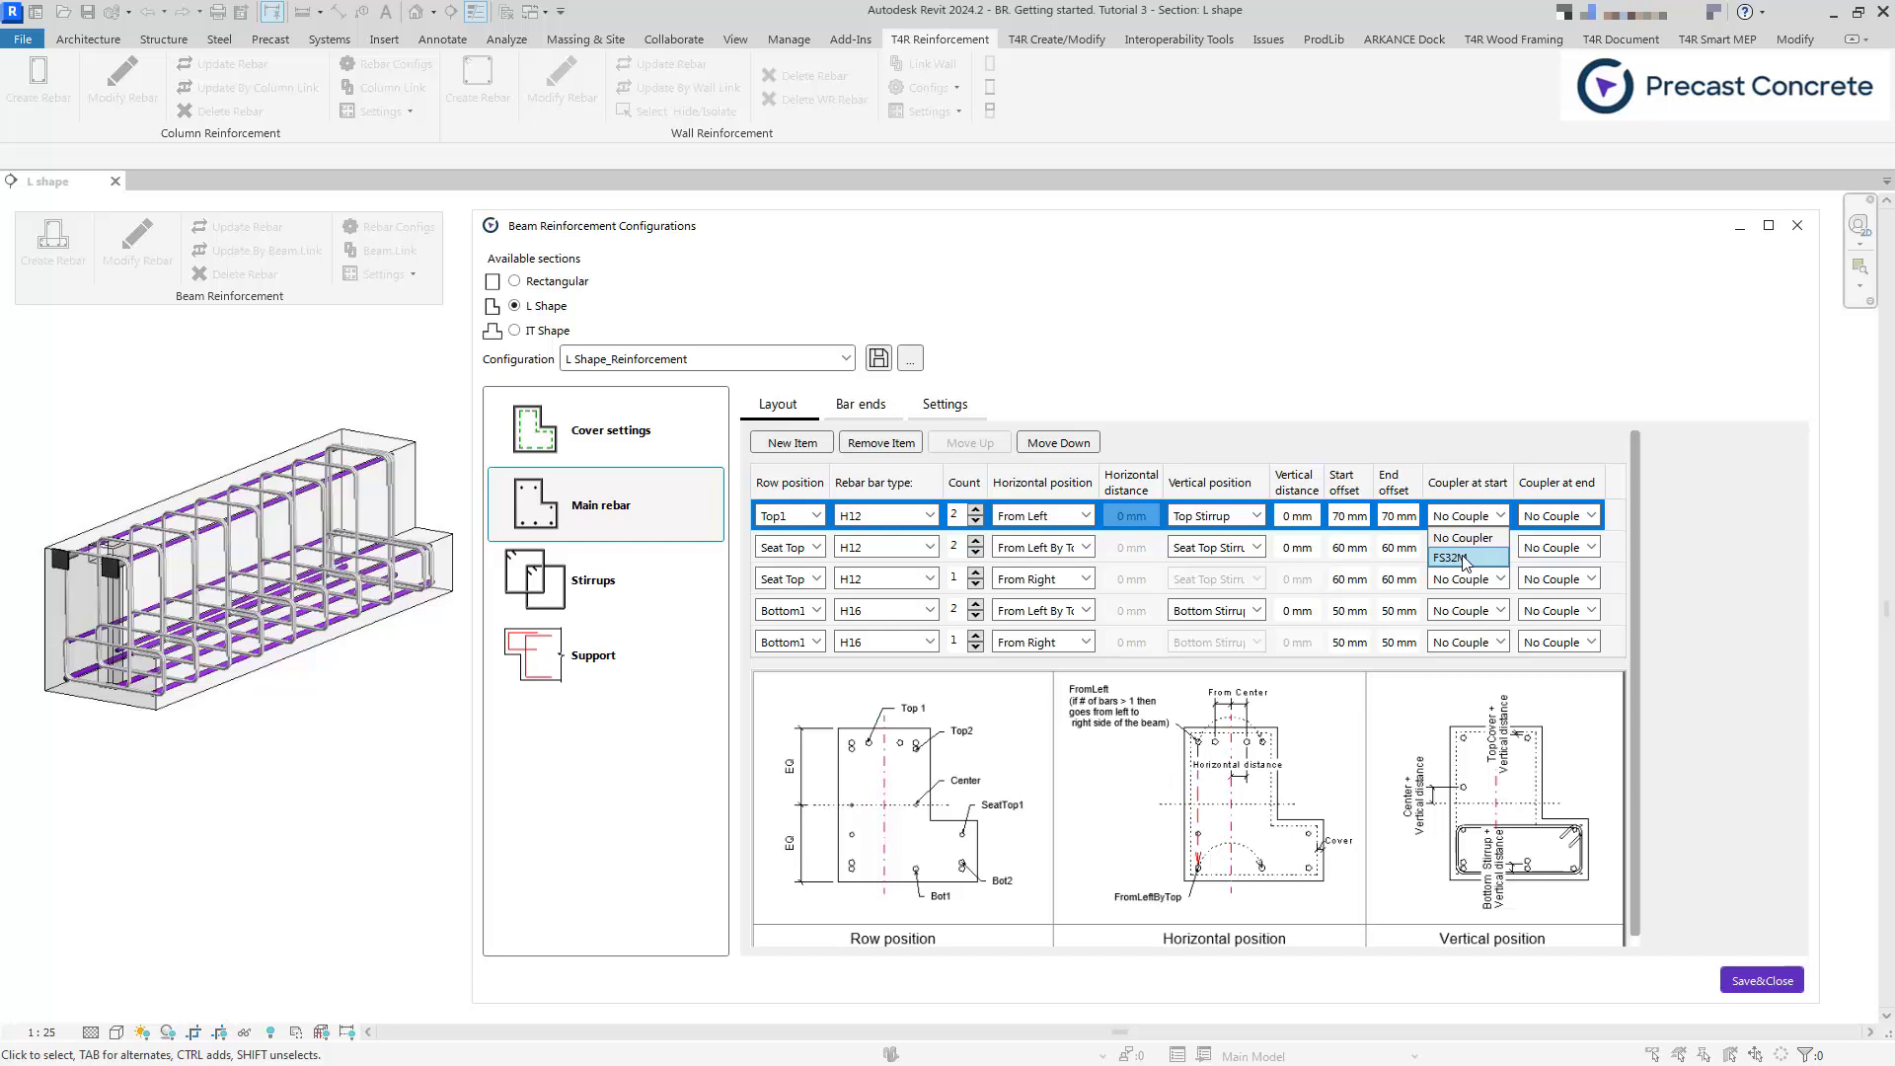
pyautogui.click(1480, 464)
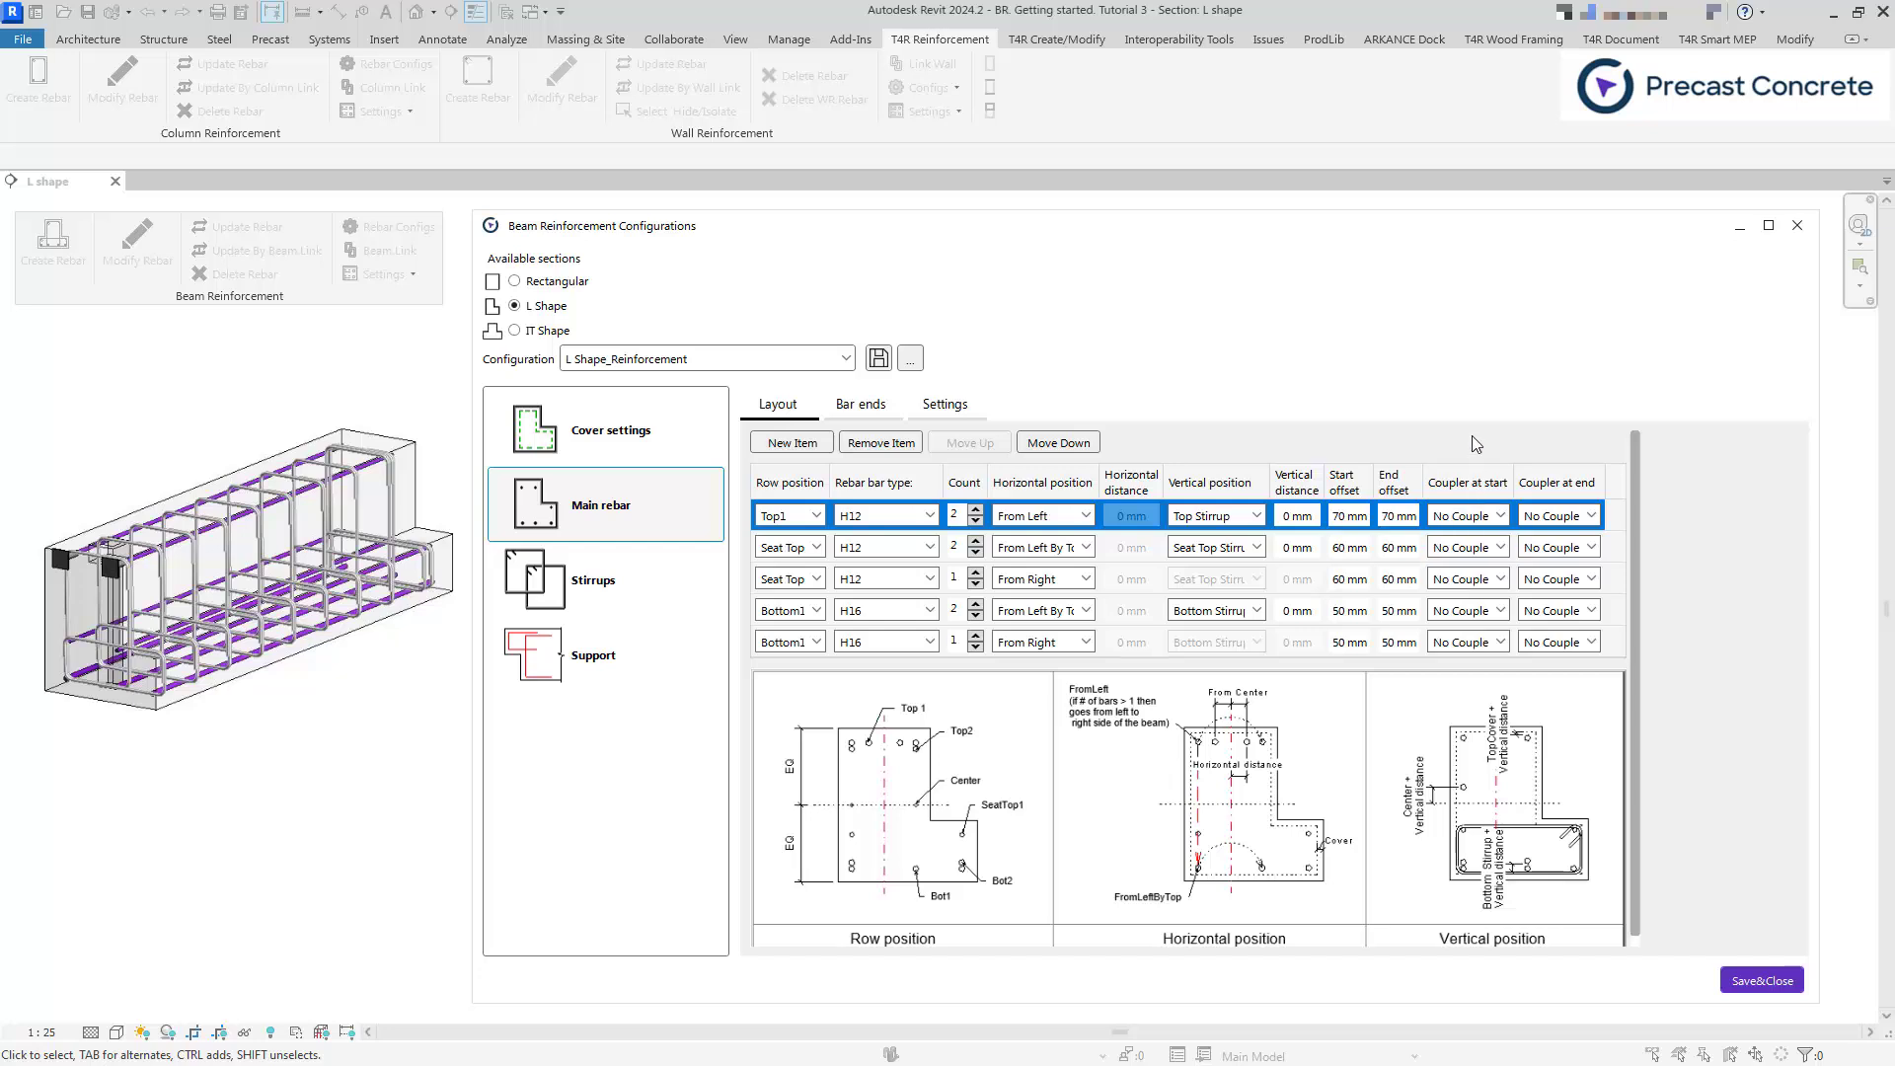
# - On Bar ends, keep Top1's end type Straight and give it Standard - 90 deg start and end hooks
pyautogui.click(876, 410)
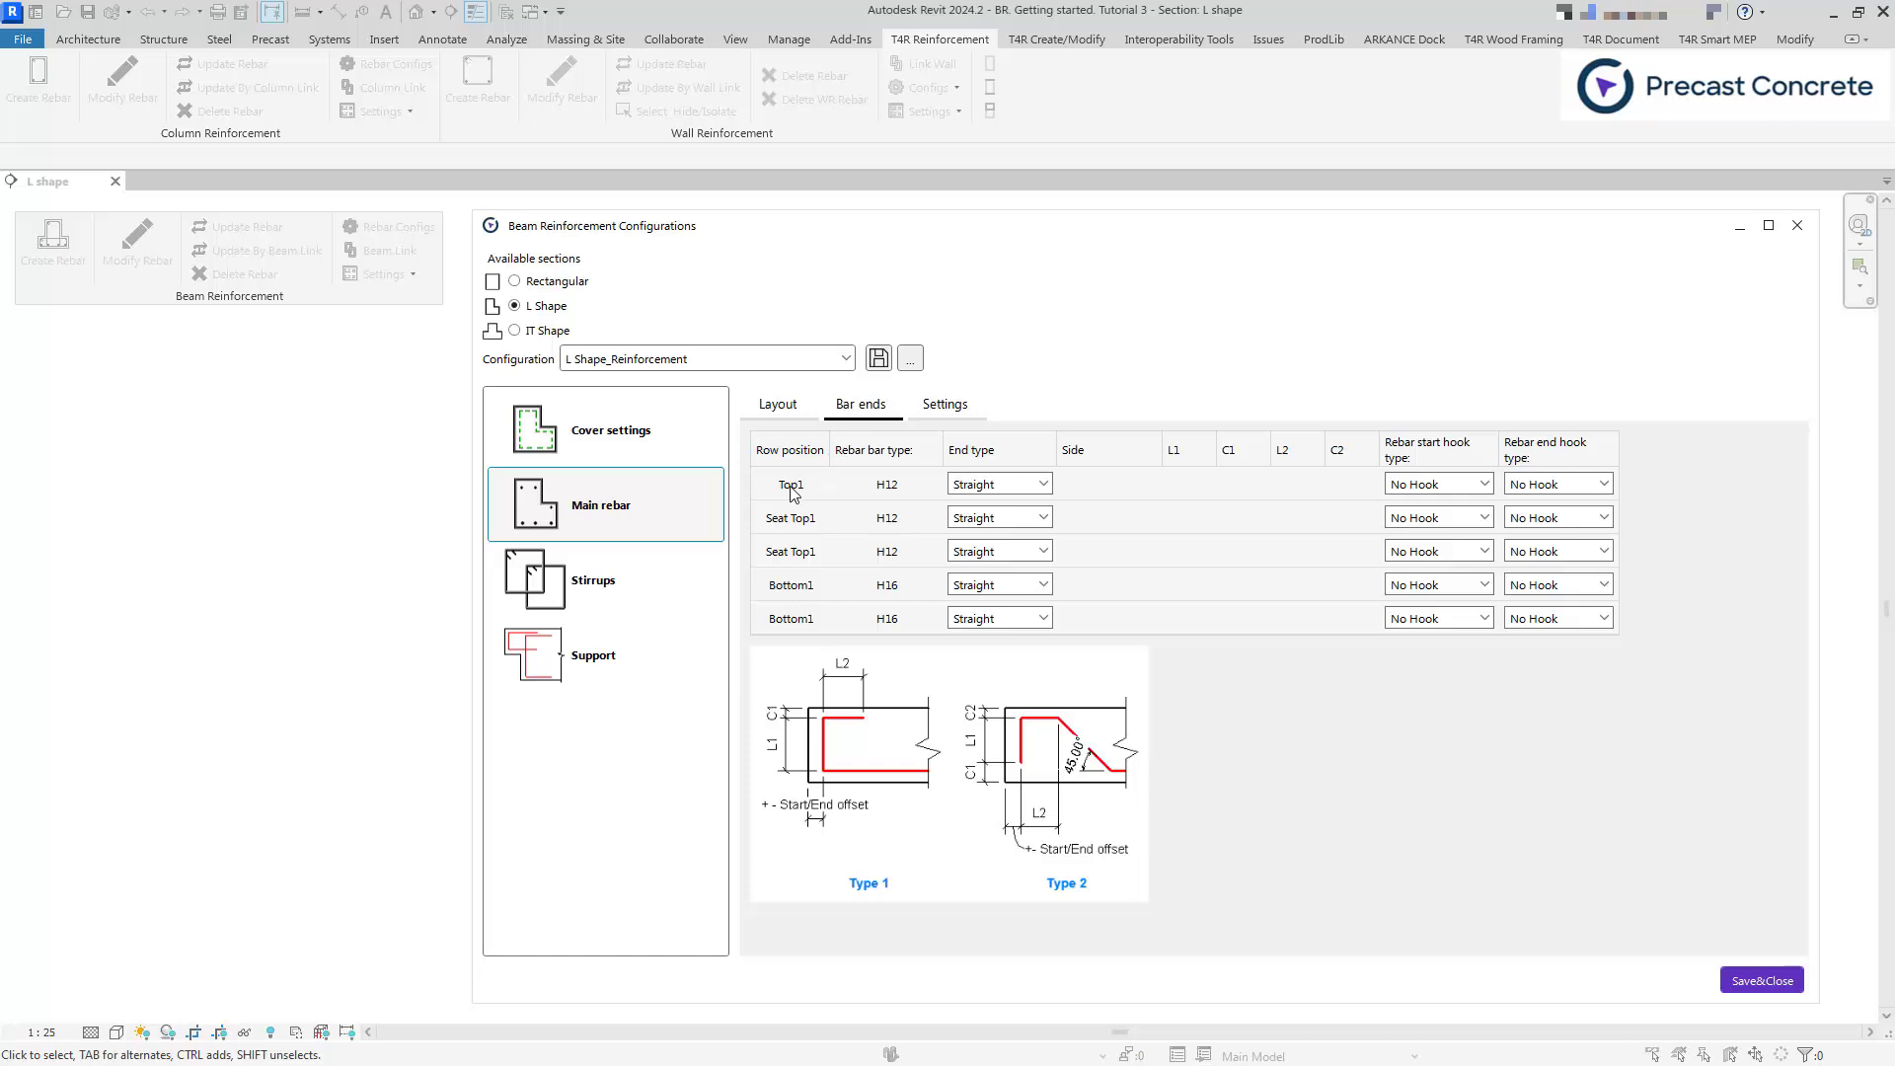
pyautogui.click(1029, 485)
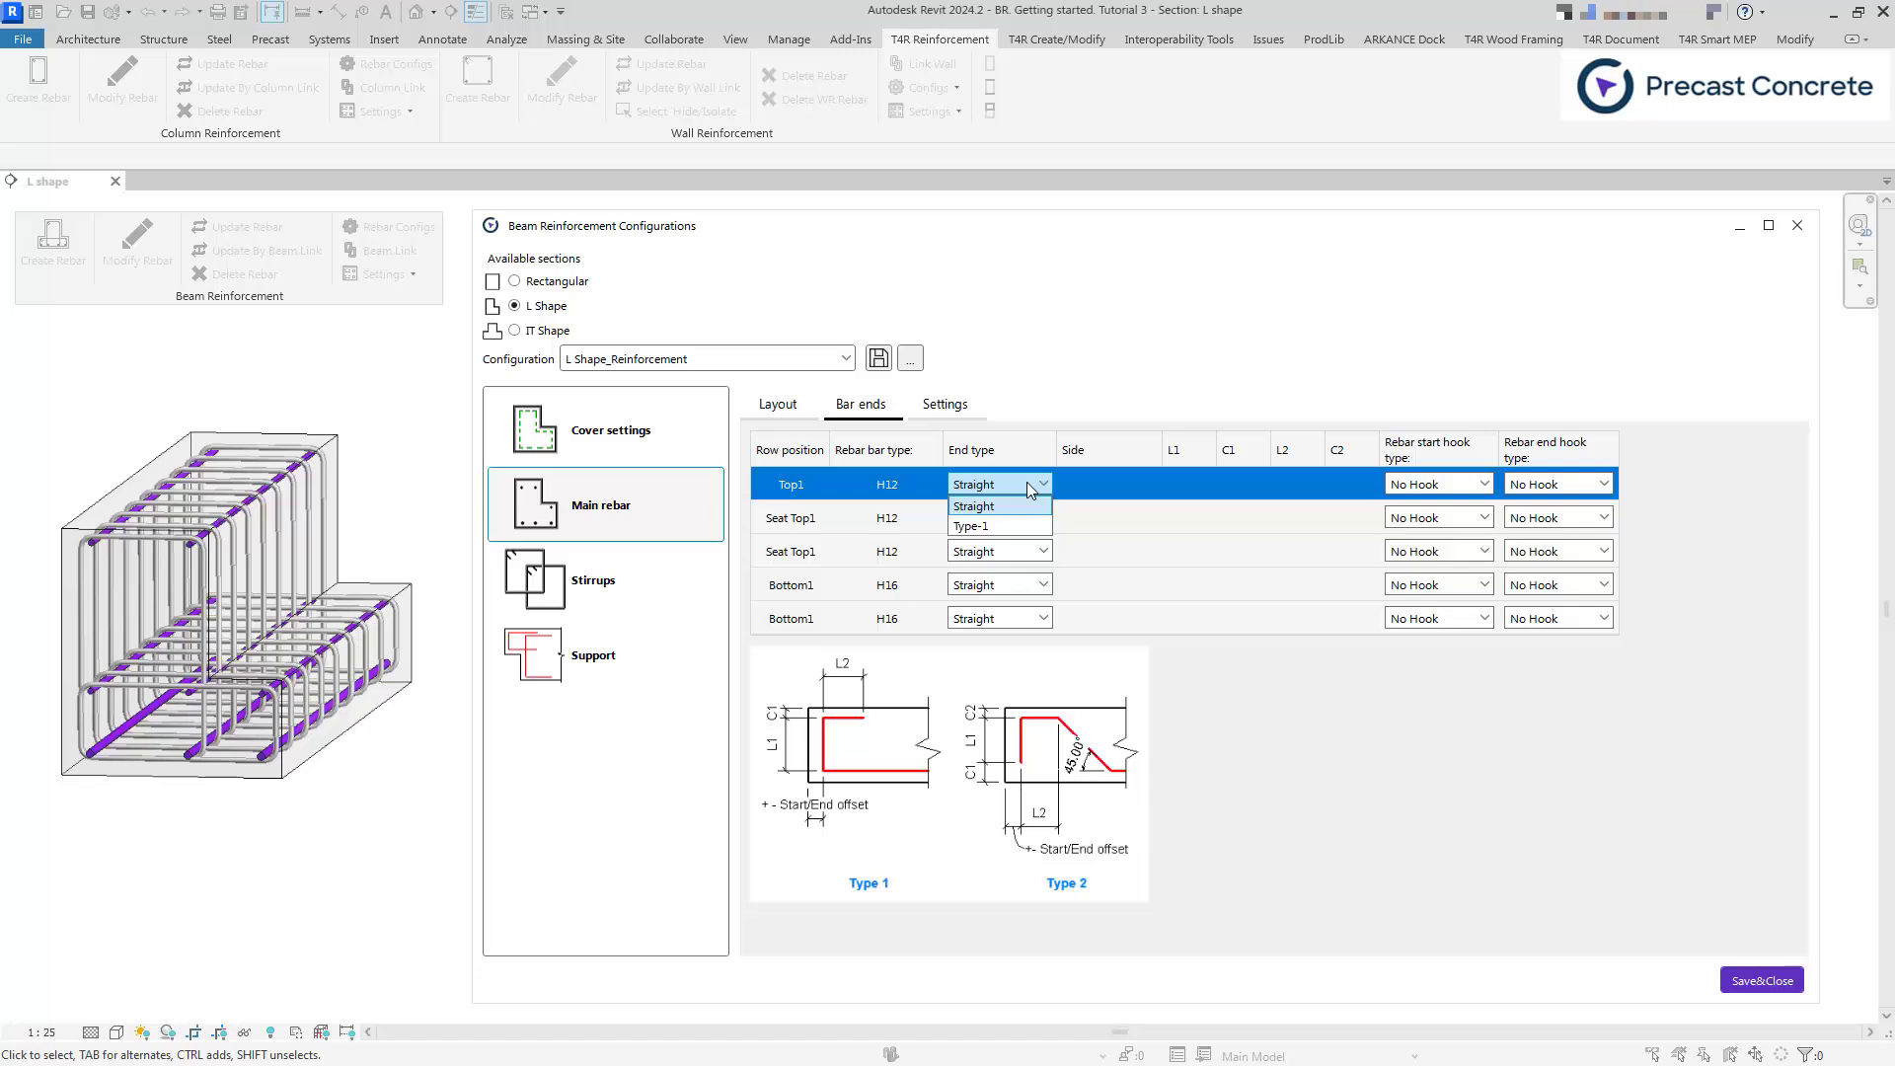
pyautogui.click(1026, 481)
pyautogui.click(1448, 482)
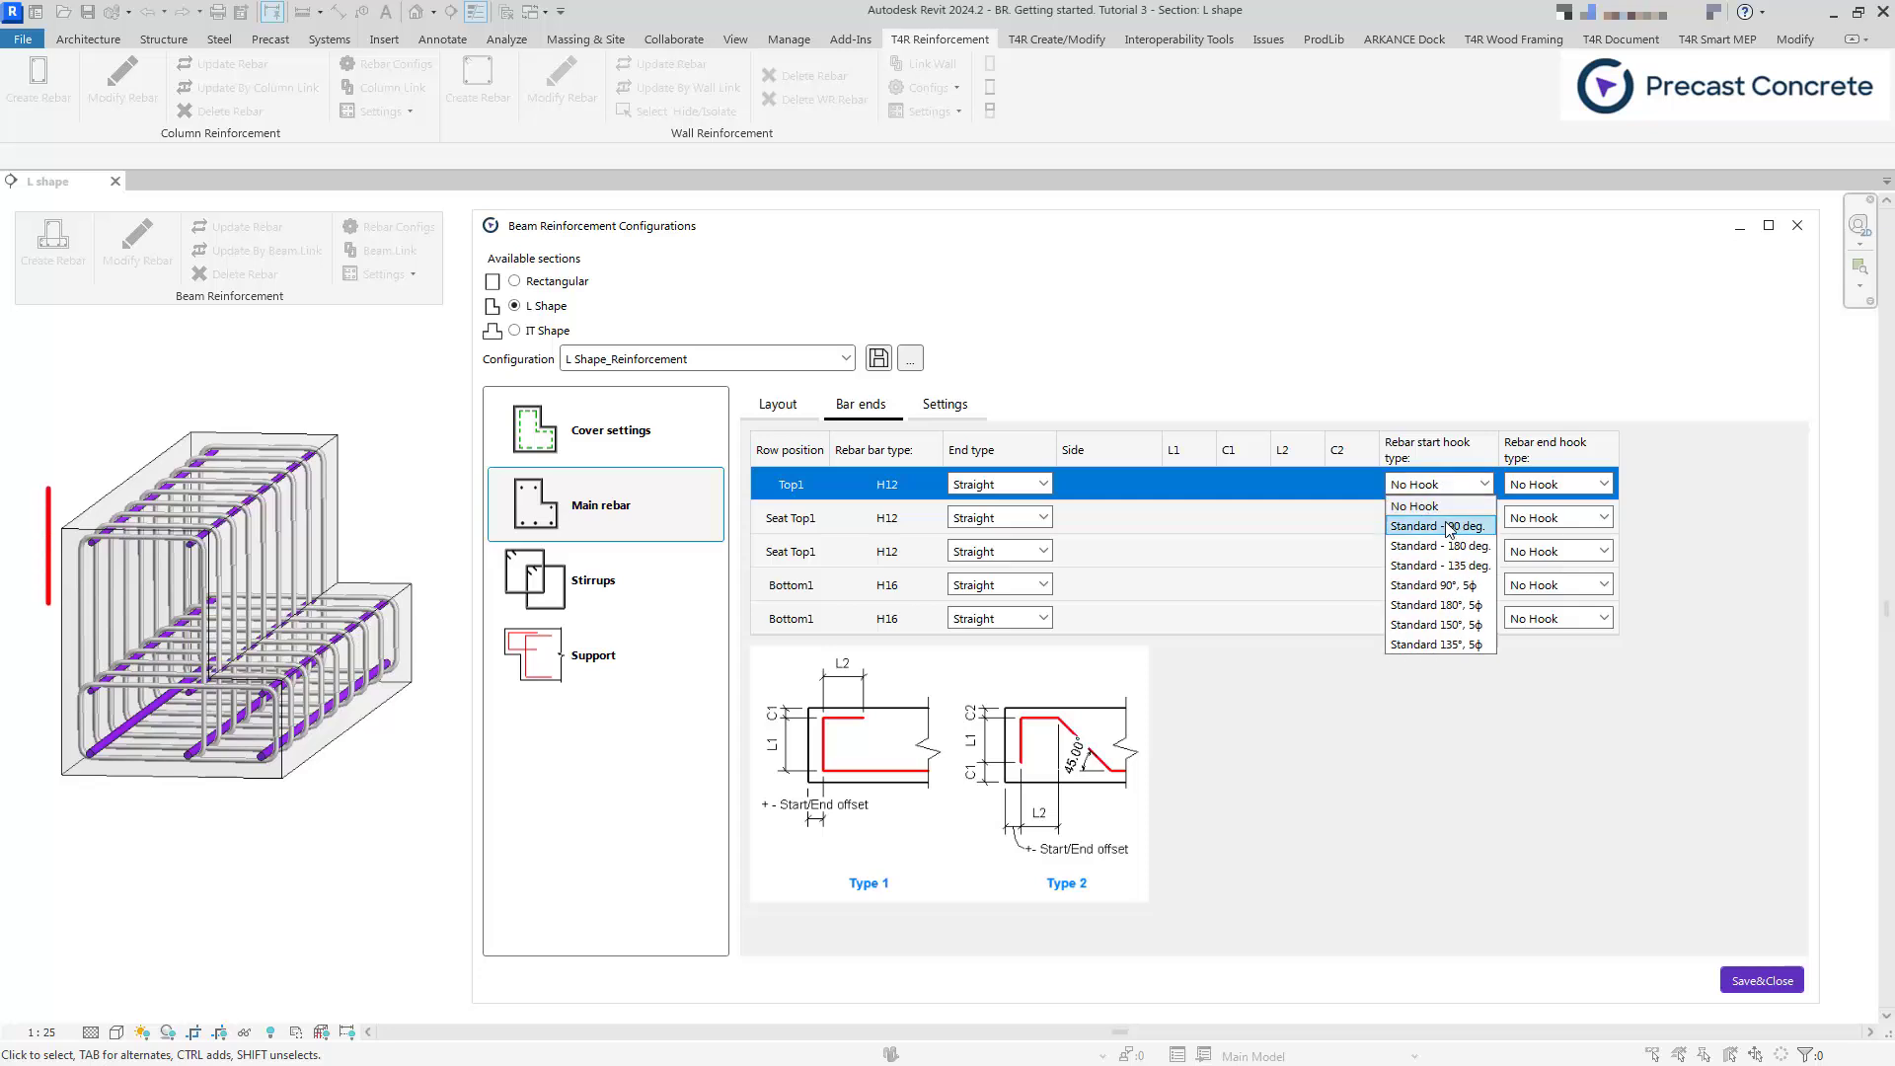
pyautogui.click(1439, 525)
pyautogui.click(1559, 484)
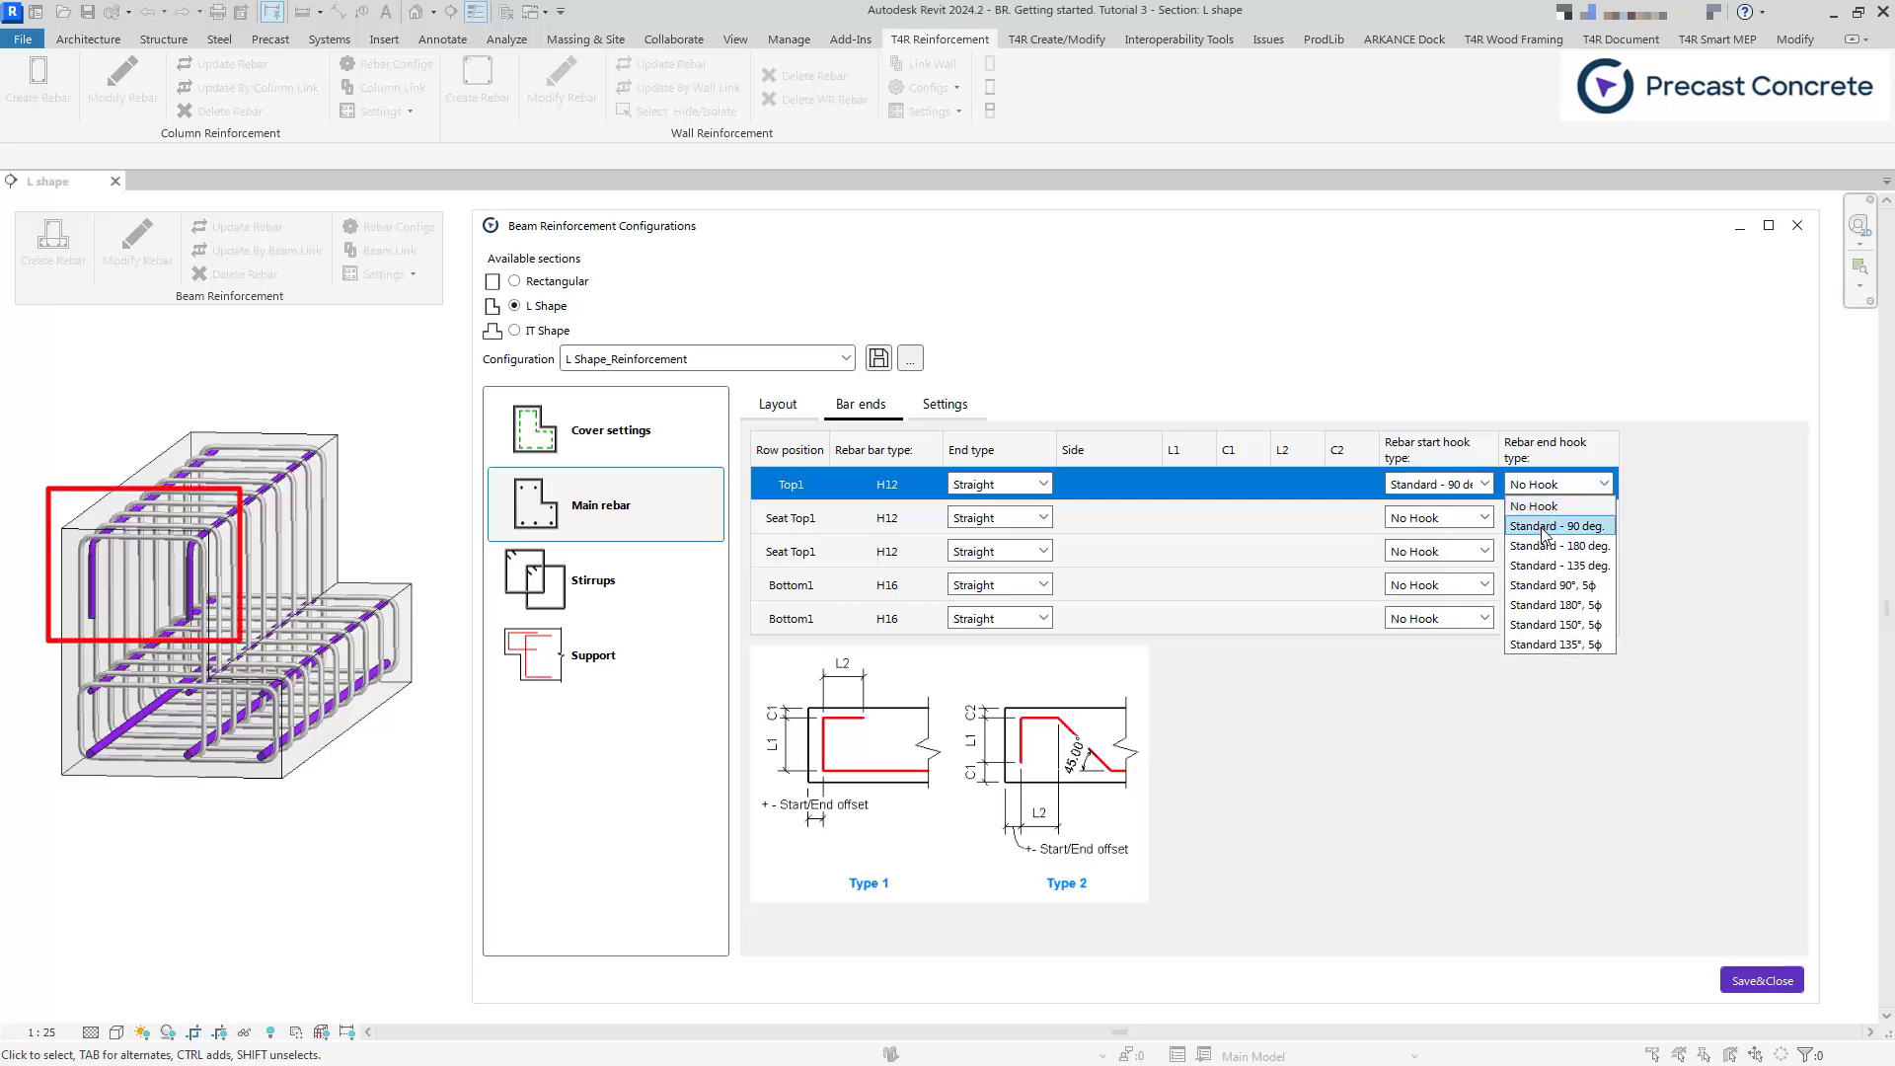
pyautogui.click(1543, 528)
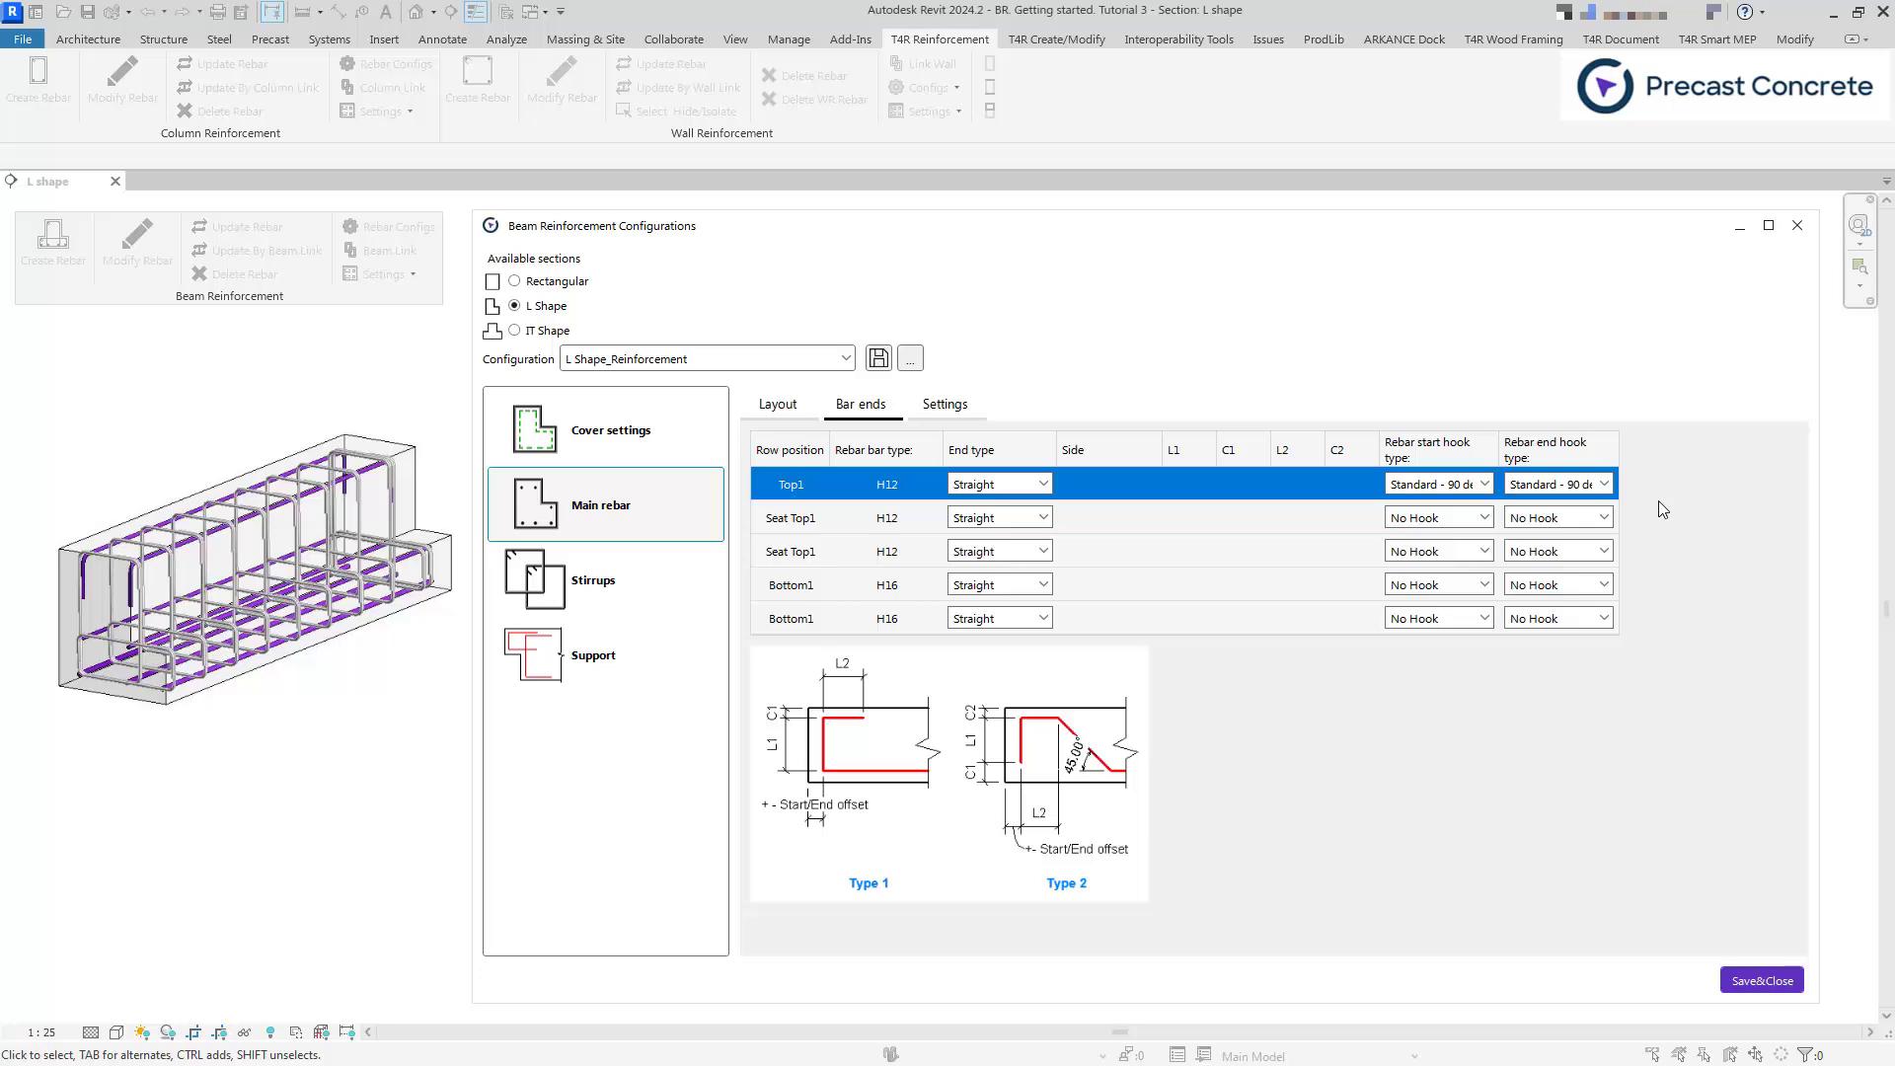
# - Give the first Bottom1 row Type-1 ends on Start End with L1 and L2 of 200 mm
pyautogui.click(997, 584)
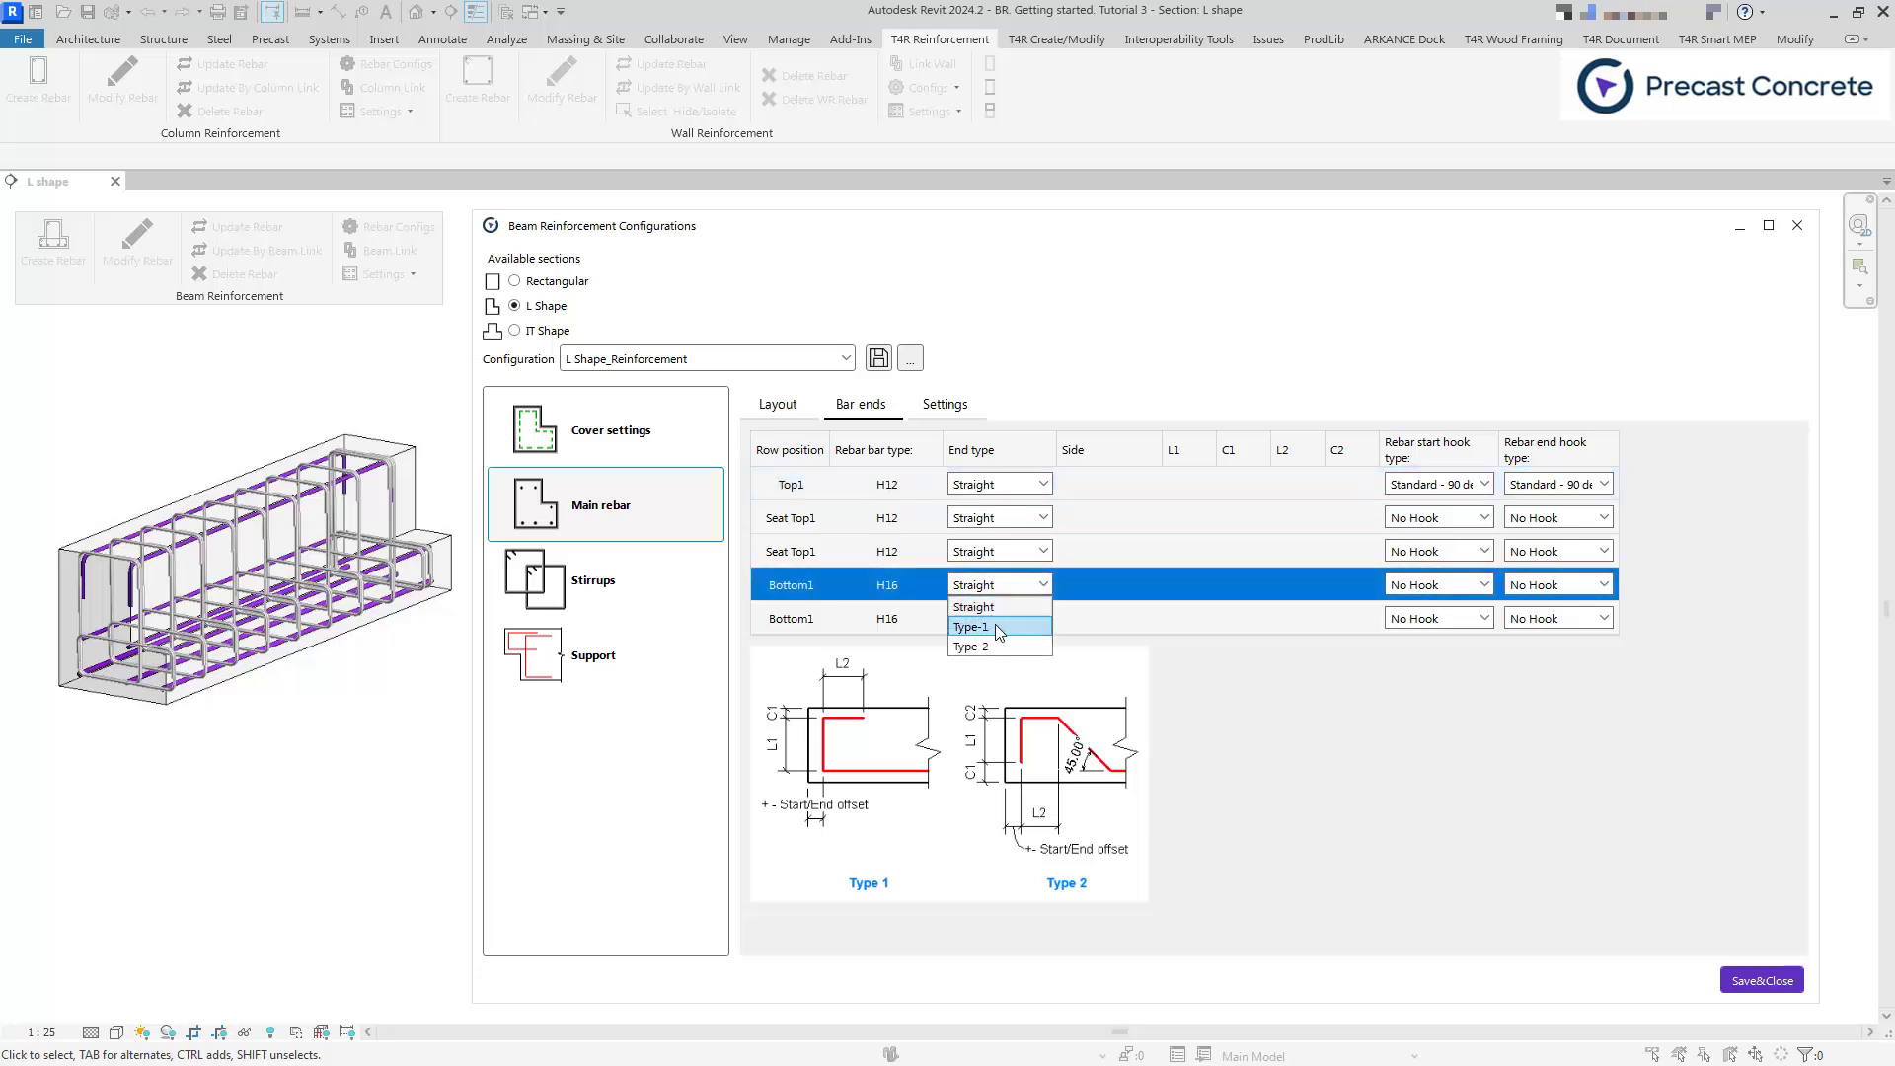
pyautogui.click(998, 627)
pyautogui.click(1116, 582)
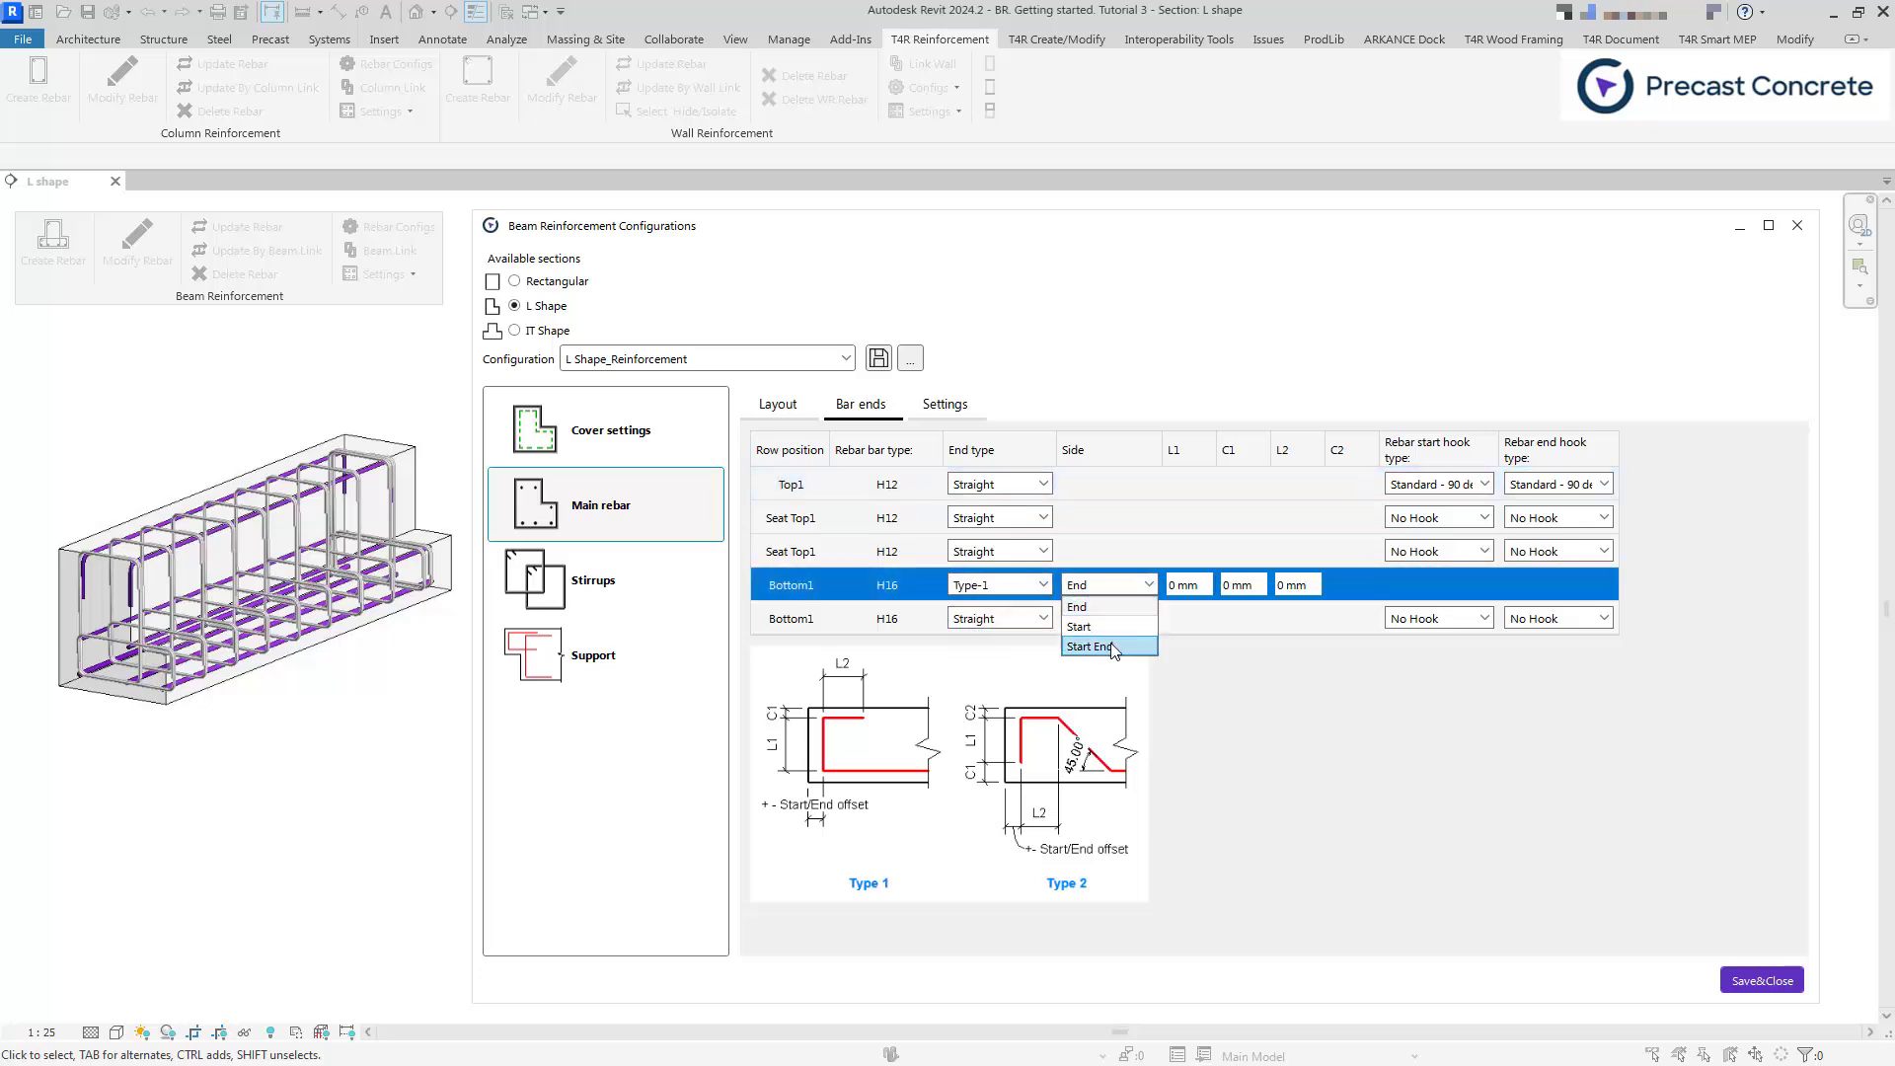
pyautogui.click(1111, 647)
pyautogui.click(1180, 590)
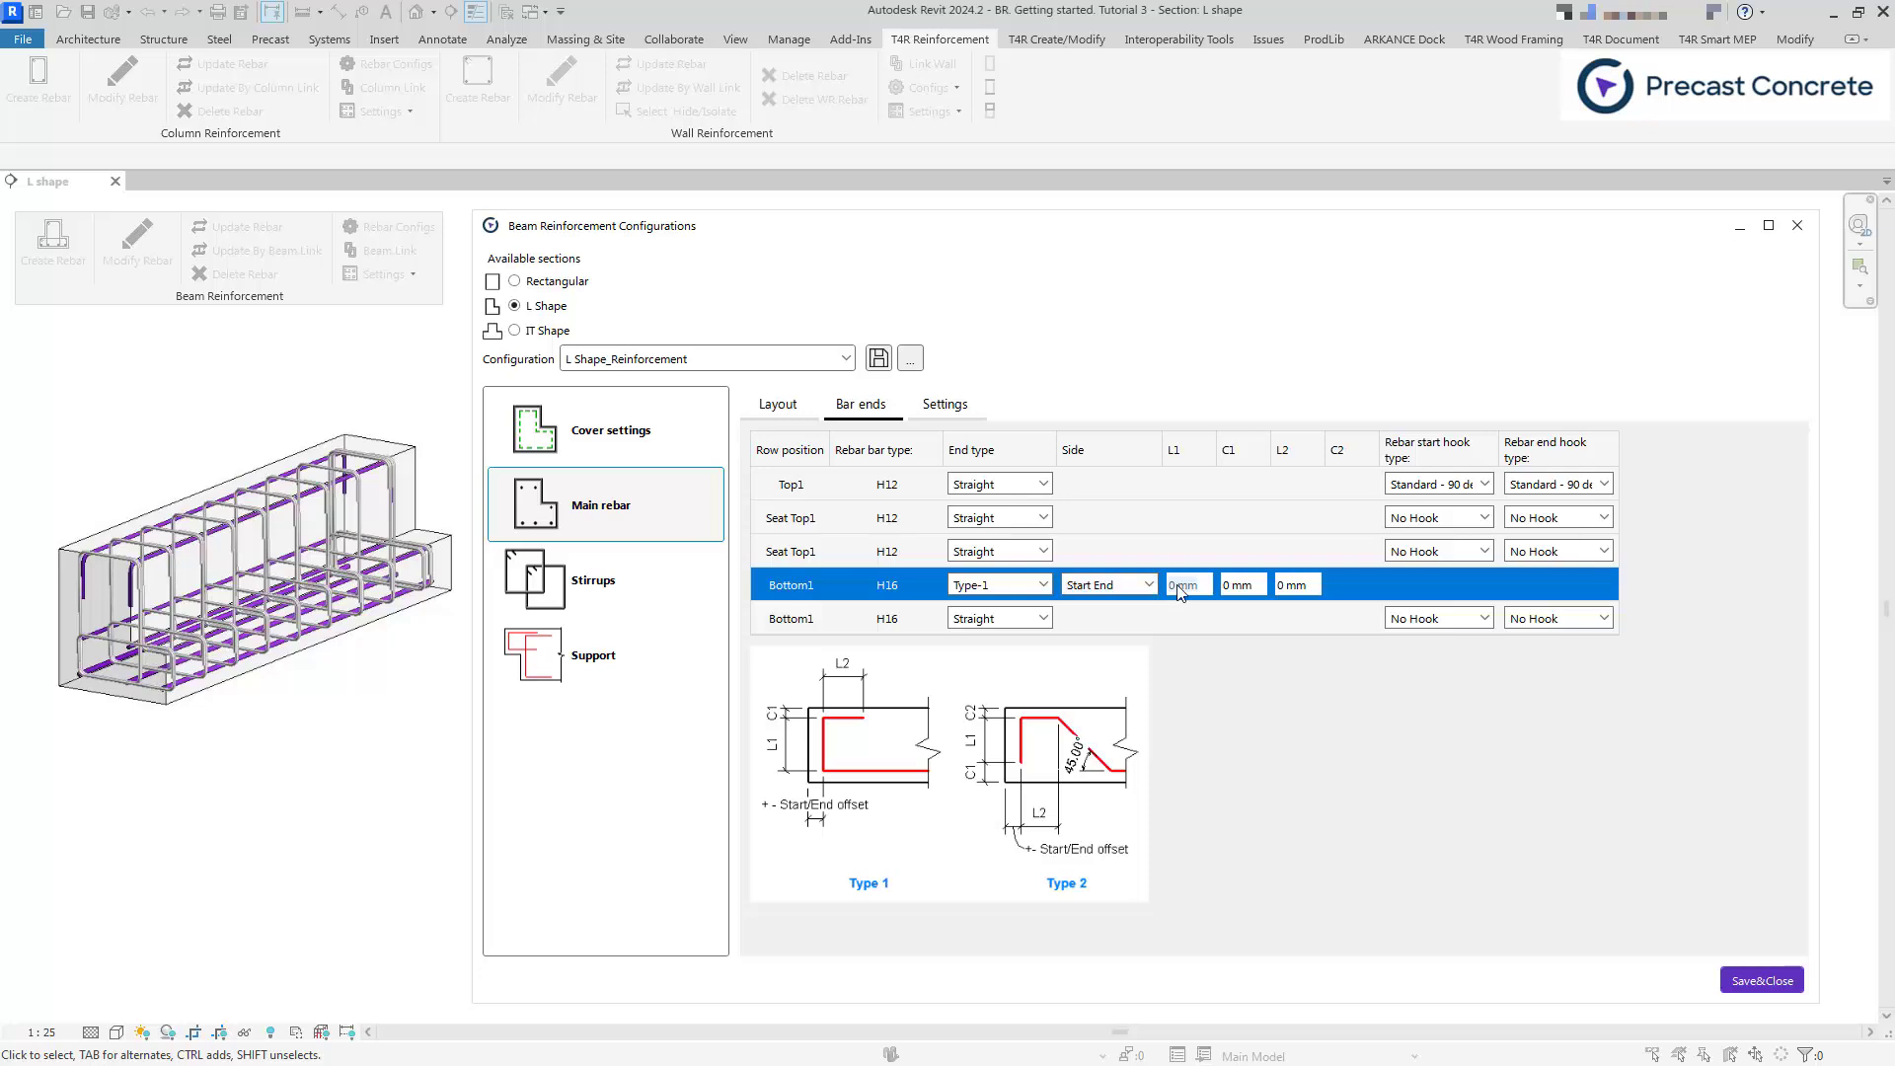
pyautogui.write('200200')
pyautogui.click(1296, 689)
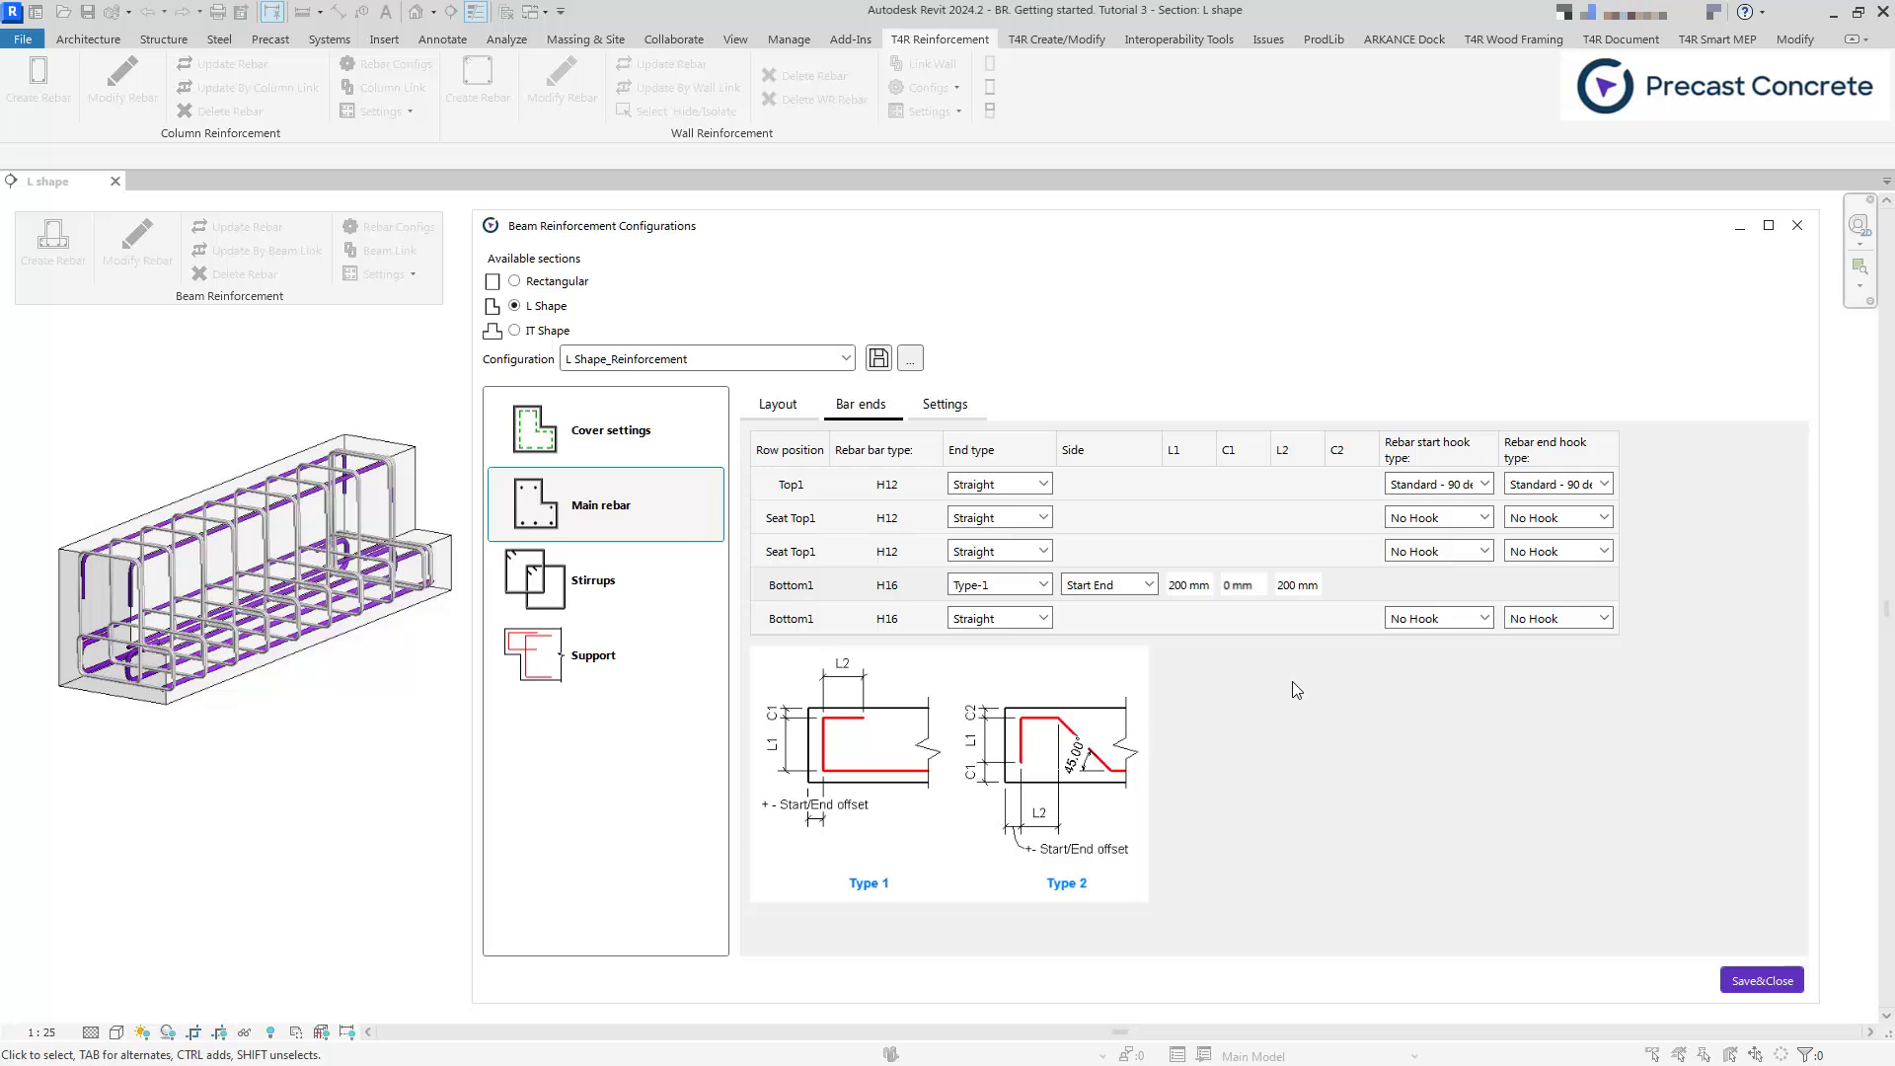
# - Give the second Bottom1 row Type-1 ends applied on Start End
pyautogui.click(1028, 615)
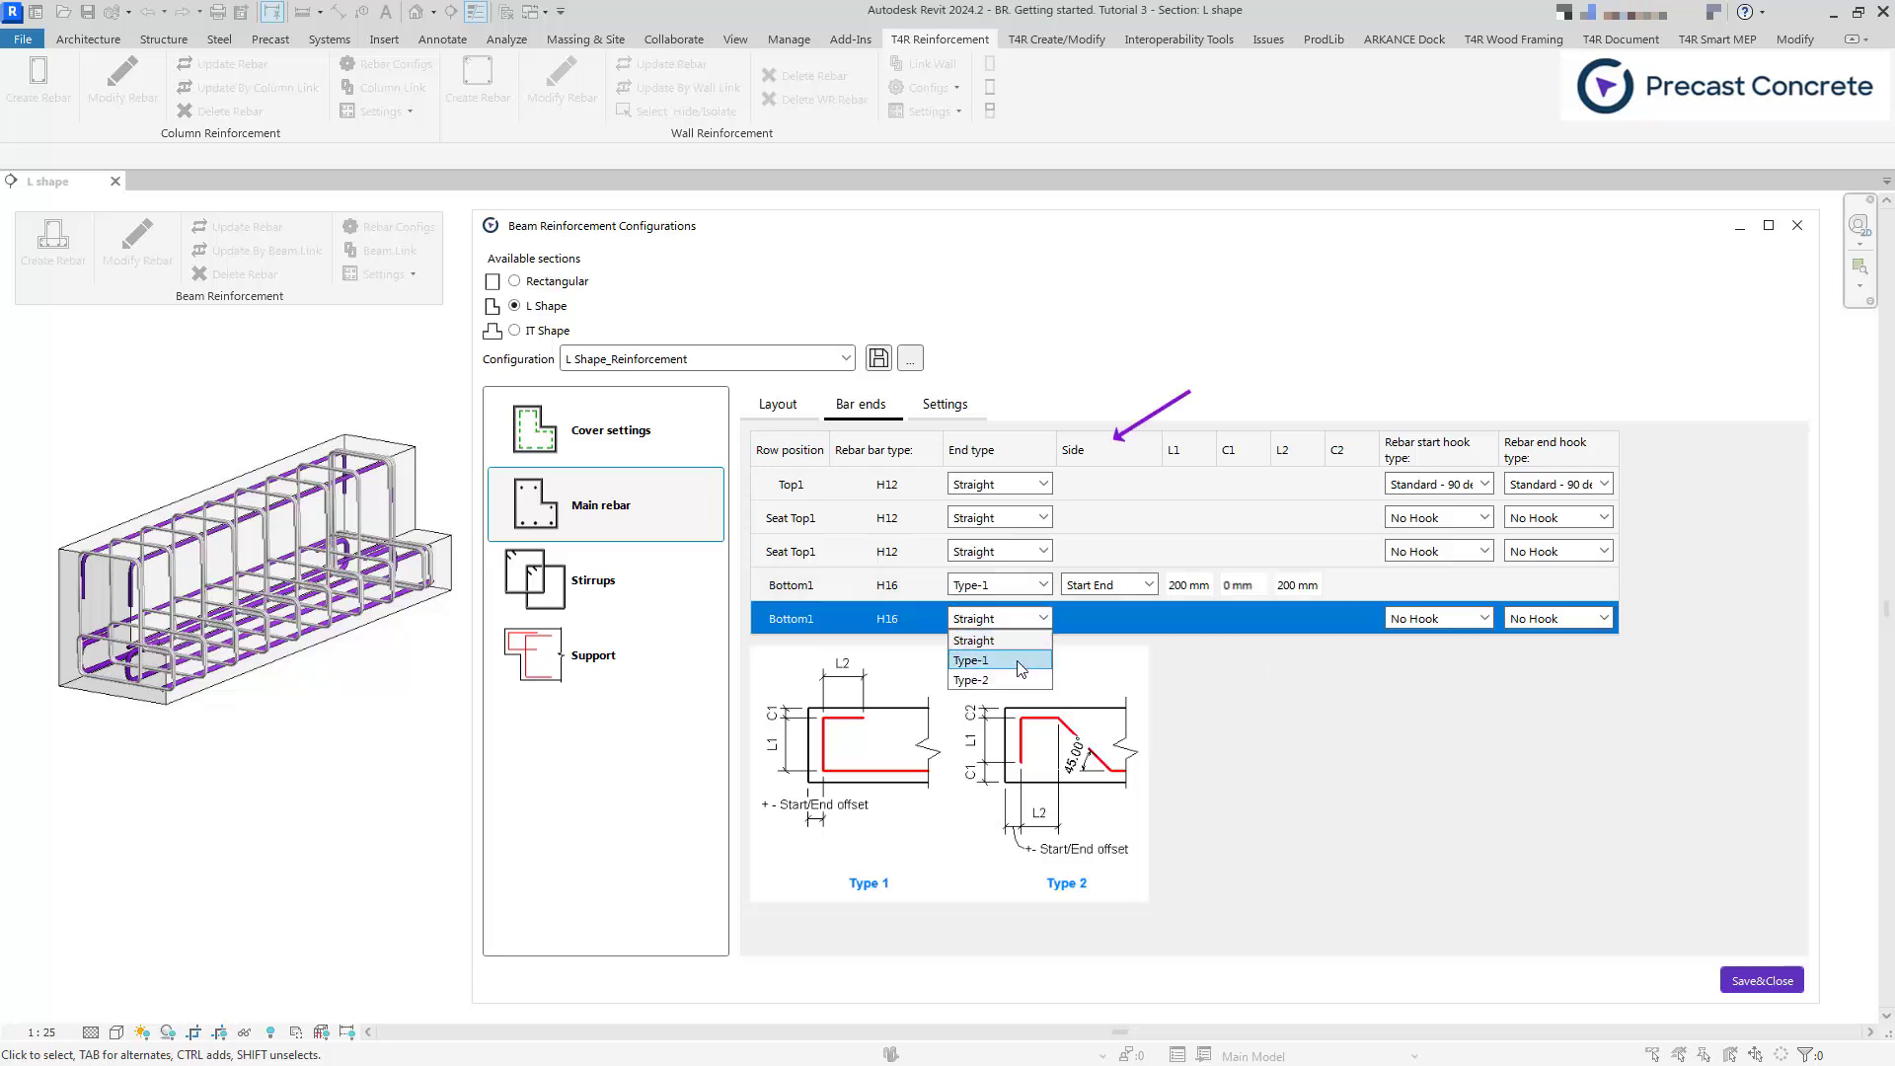
pyautogui.click(1024, 660)
pyautogui.click(1141, 619)
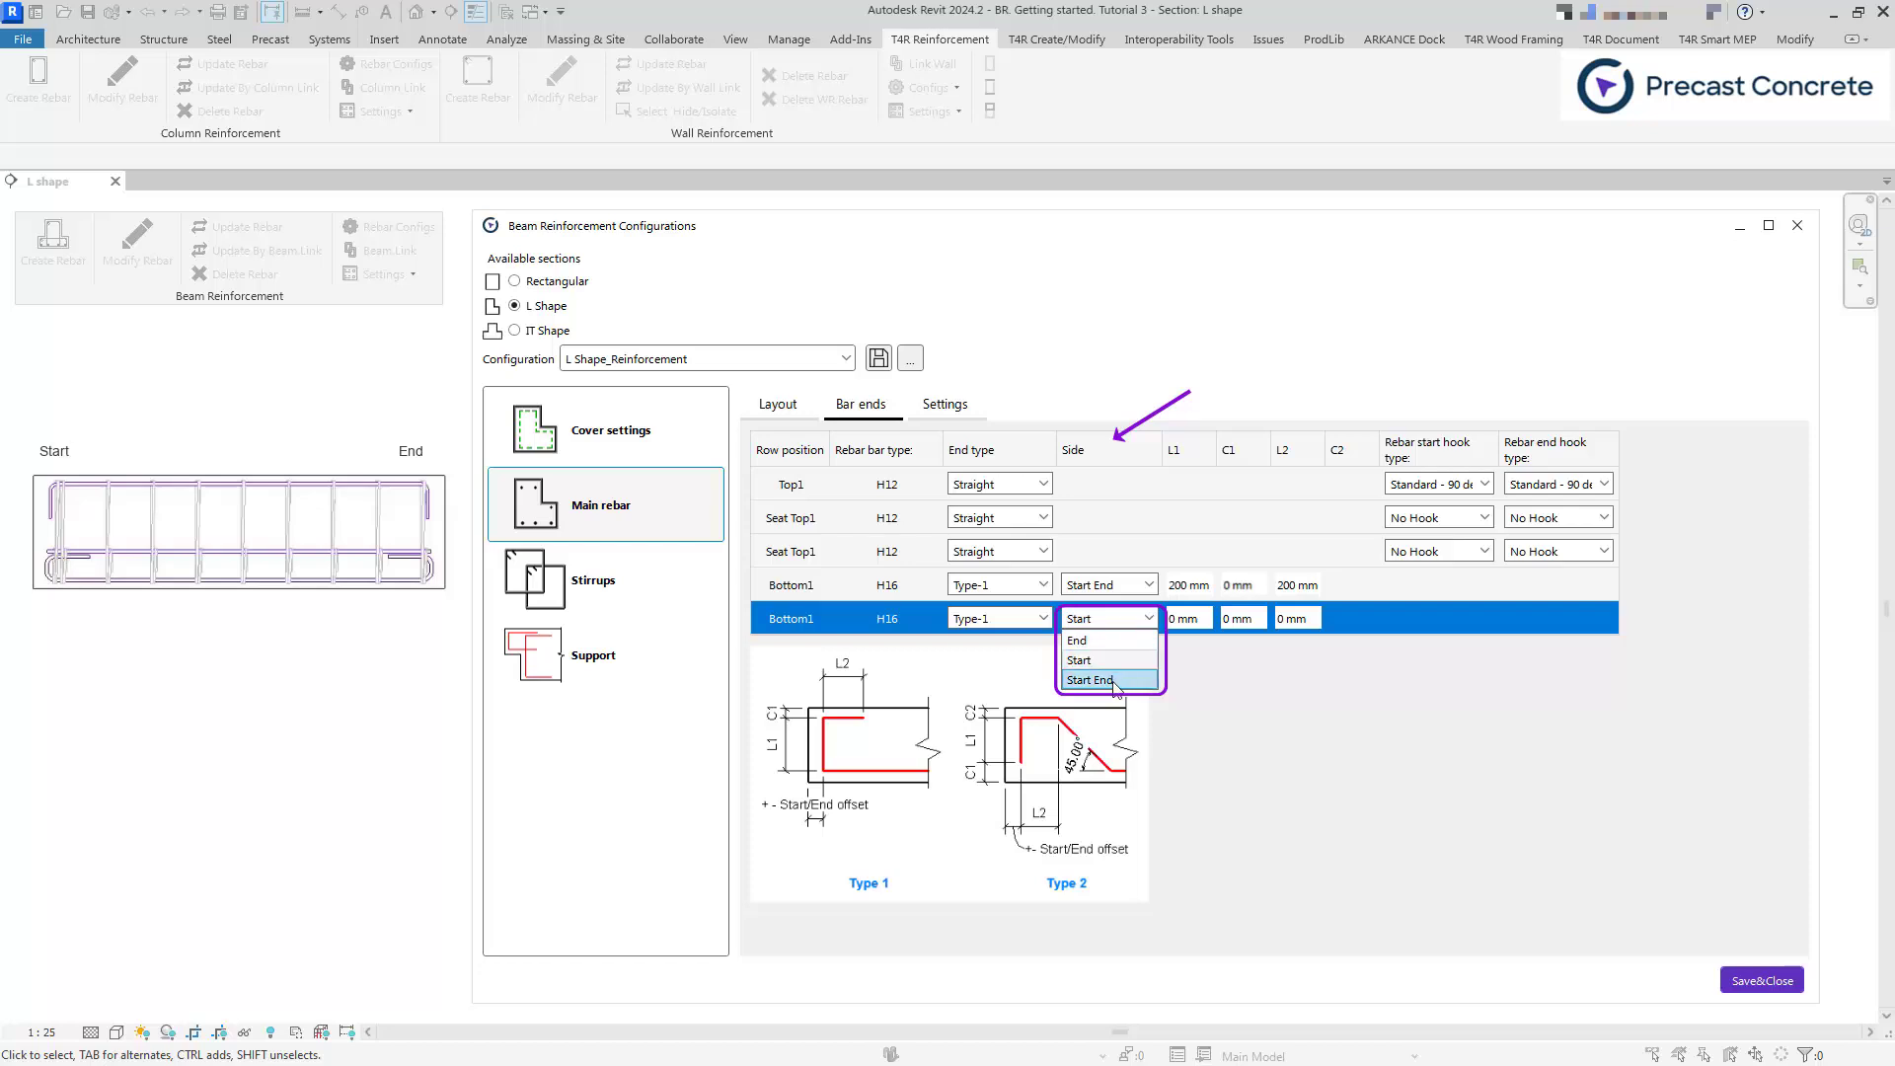
pyautogui.click(1112, 680)
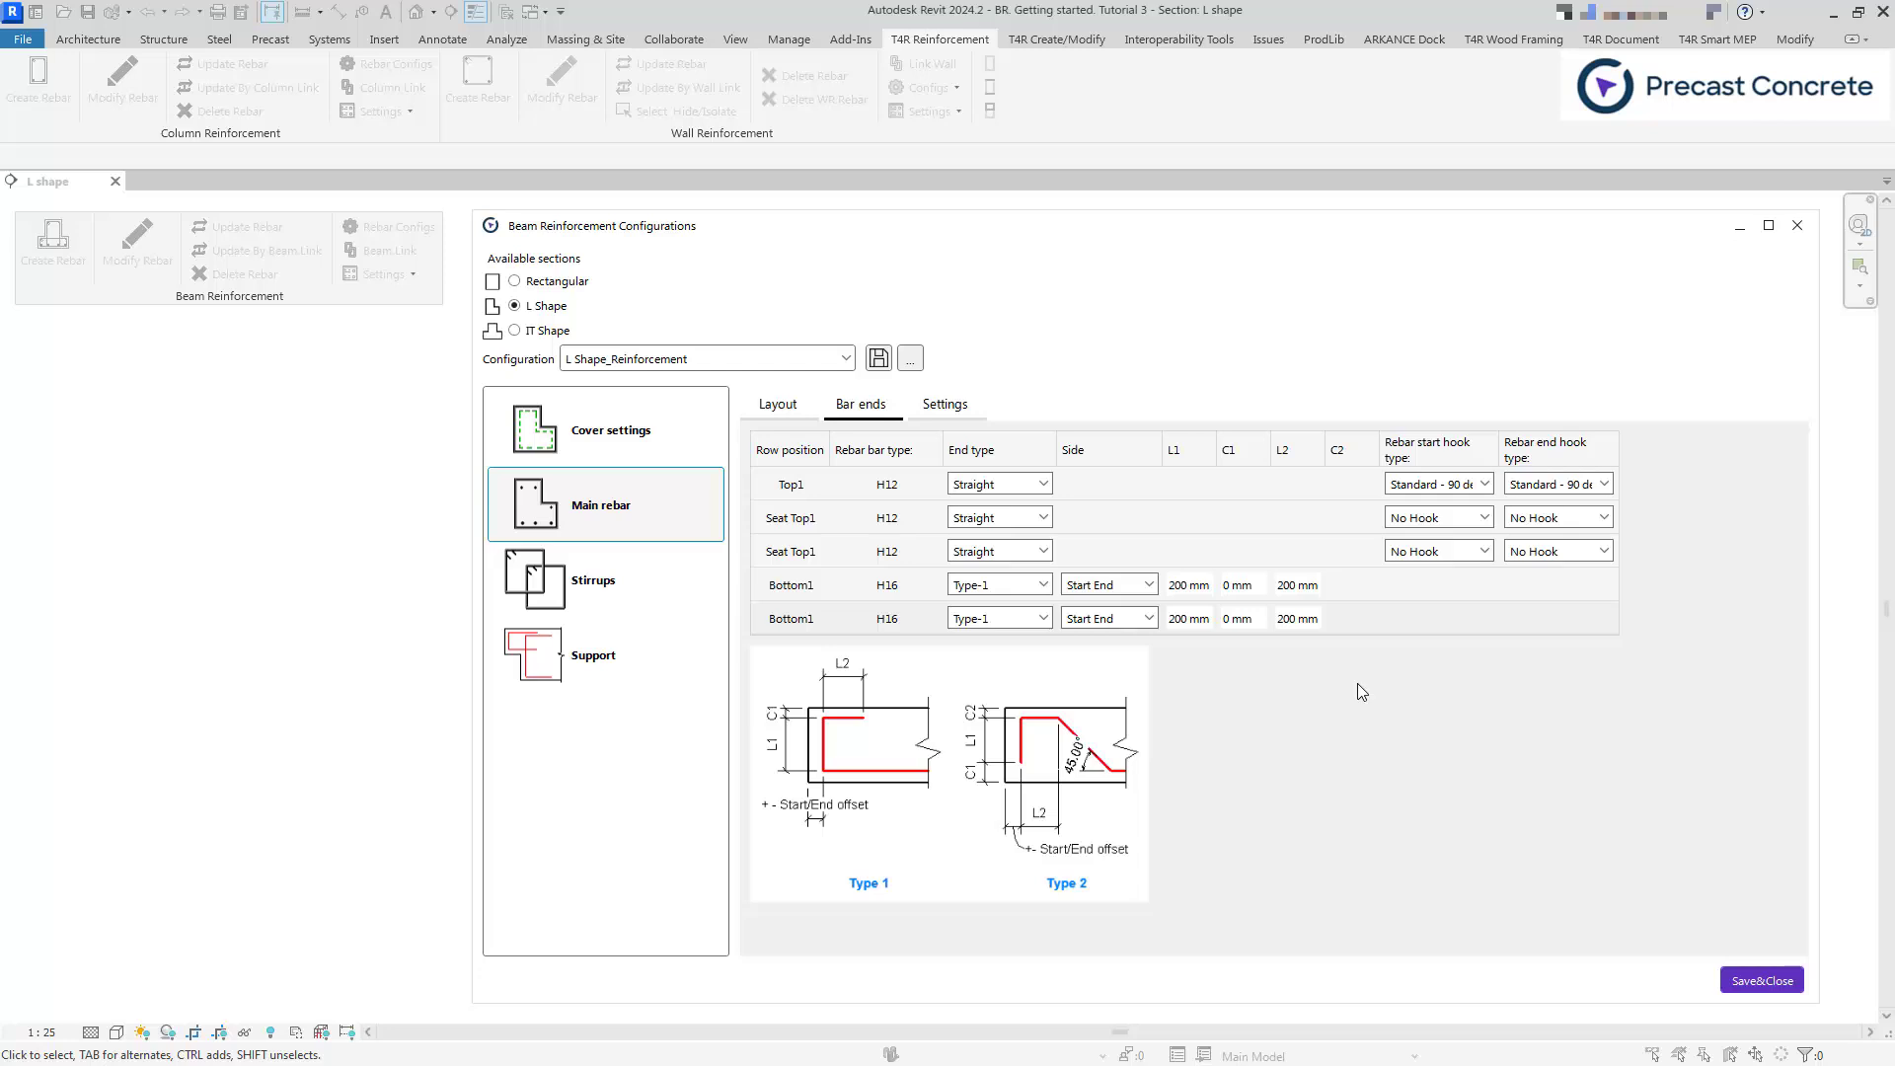
# - In main rebar Settings, set Minimal Rebar Length to 150 mm and tick Set Unobscured
pyautogui.click(937, 409)
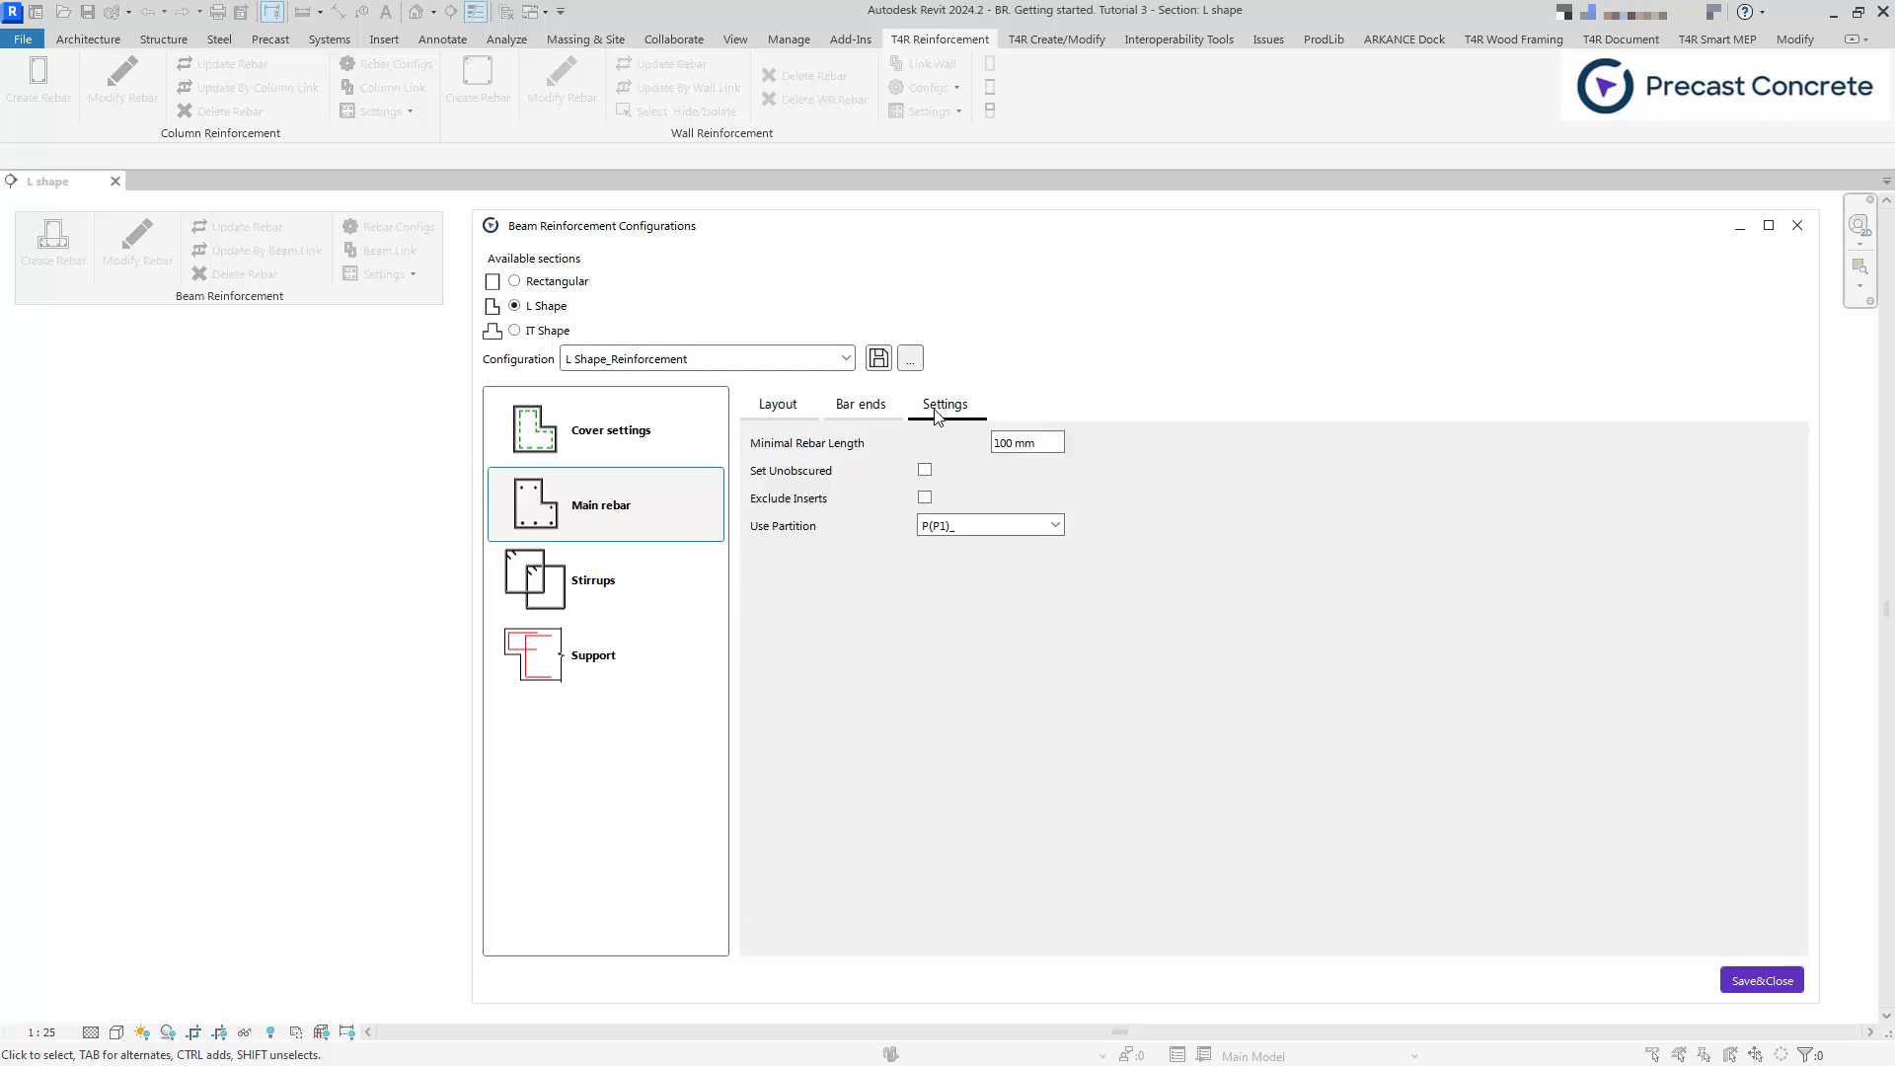
pyautogui.doubleClick(1027, 442)
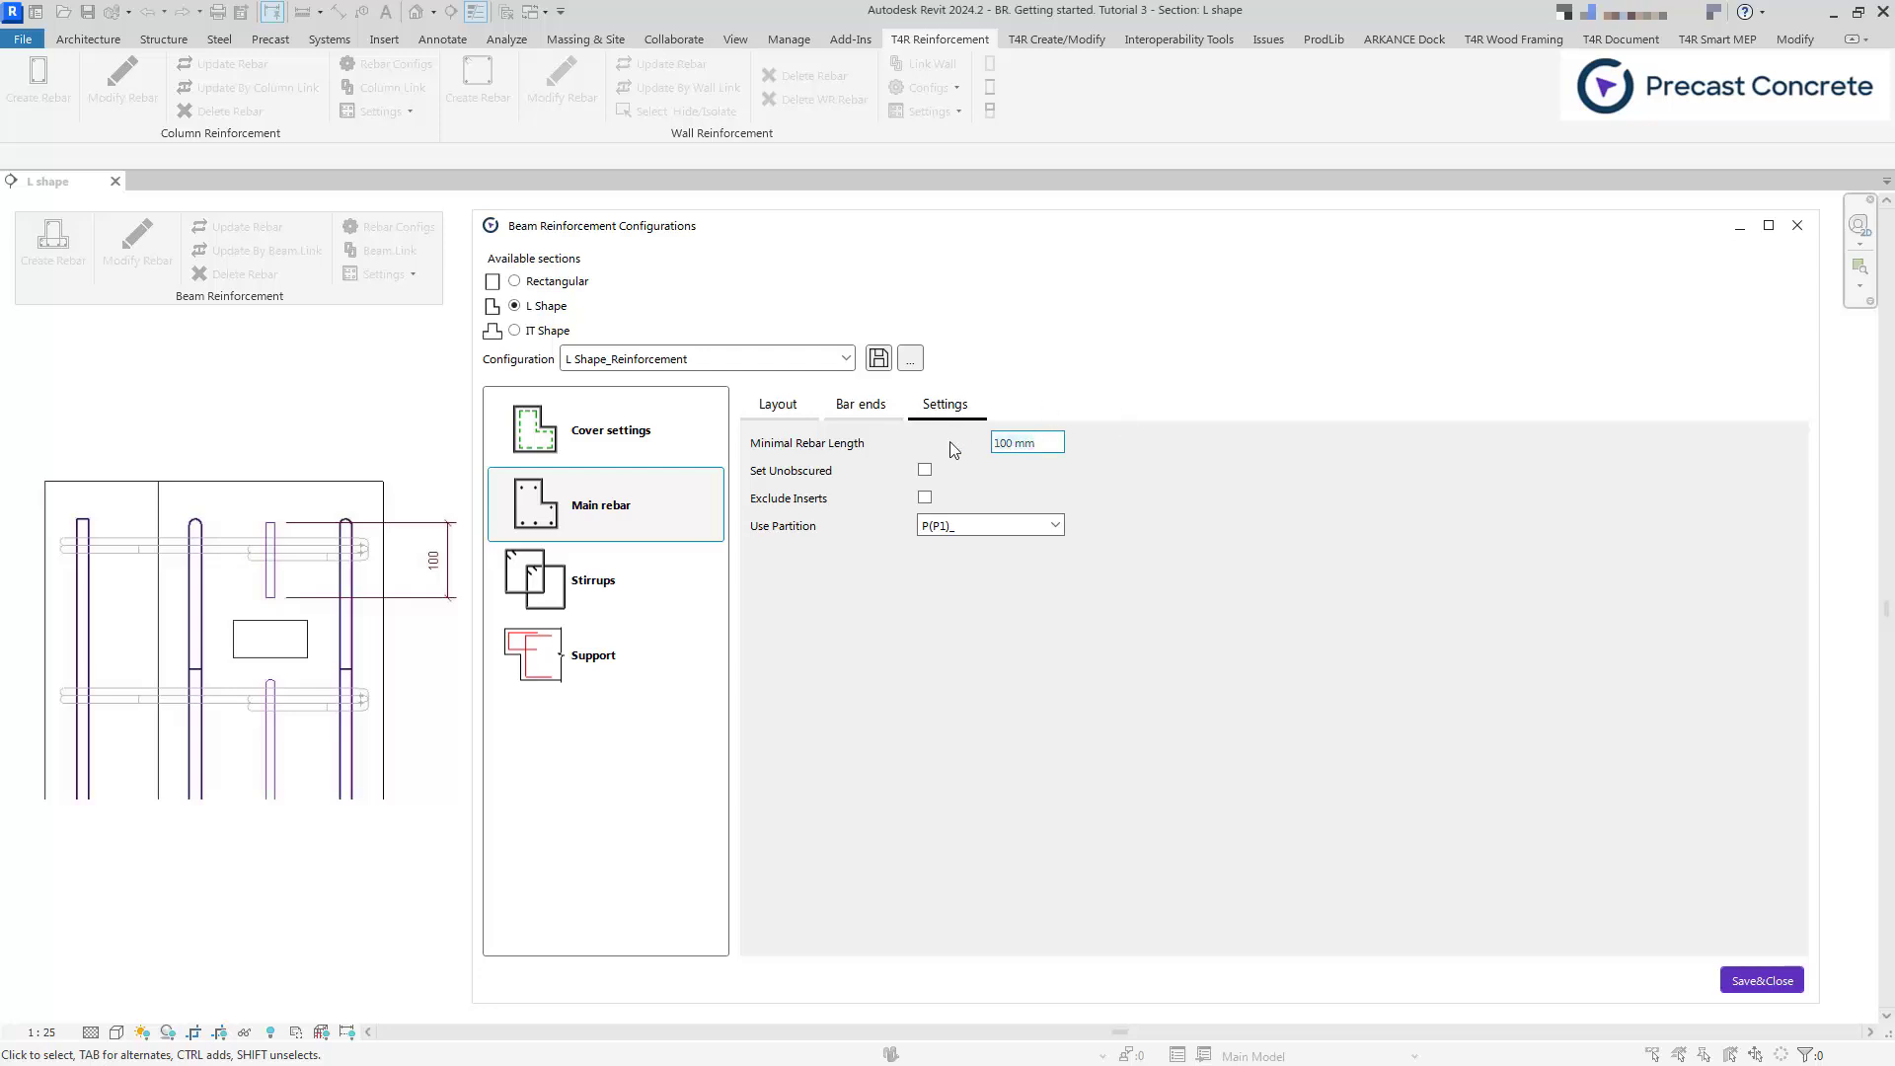
pyautogui.write('150')
pyautogui.click(925, 469)
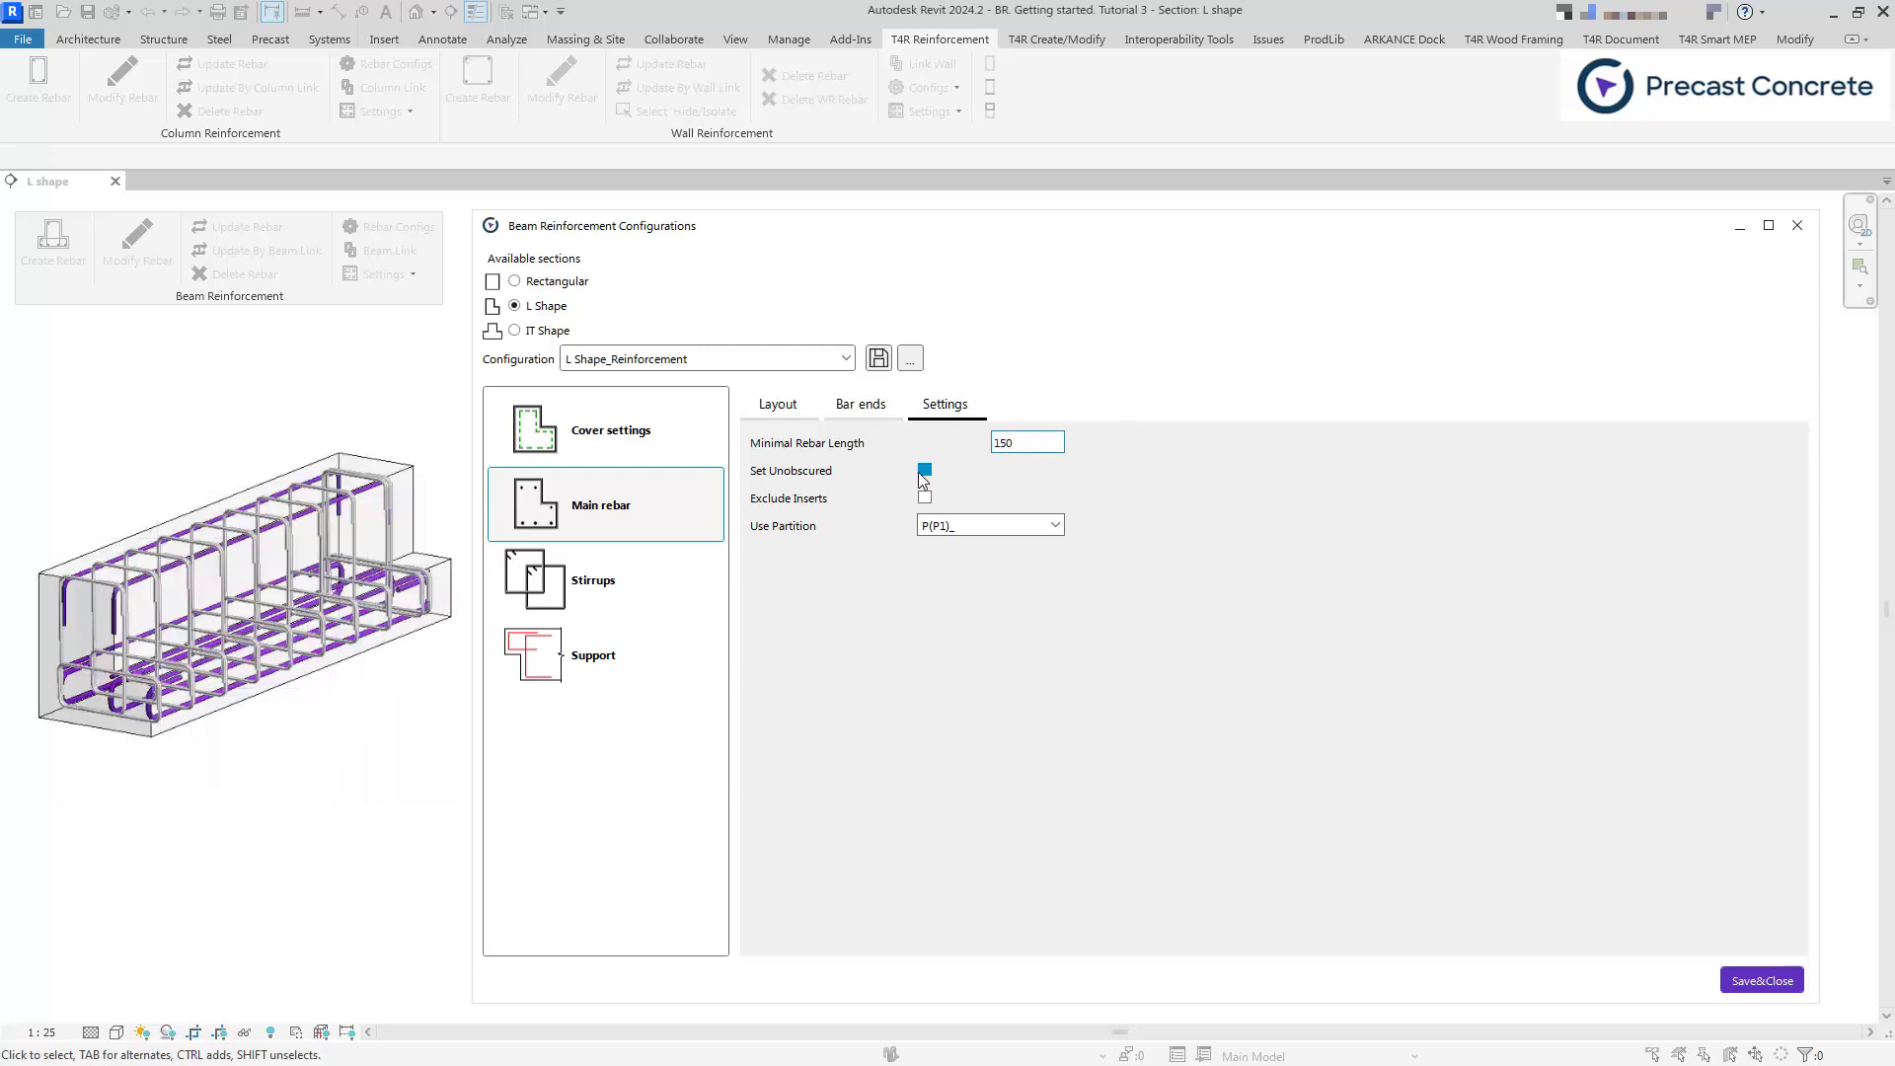
pyautogui.click(925, 470)
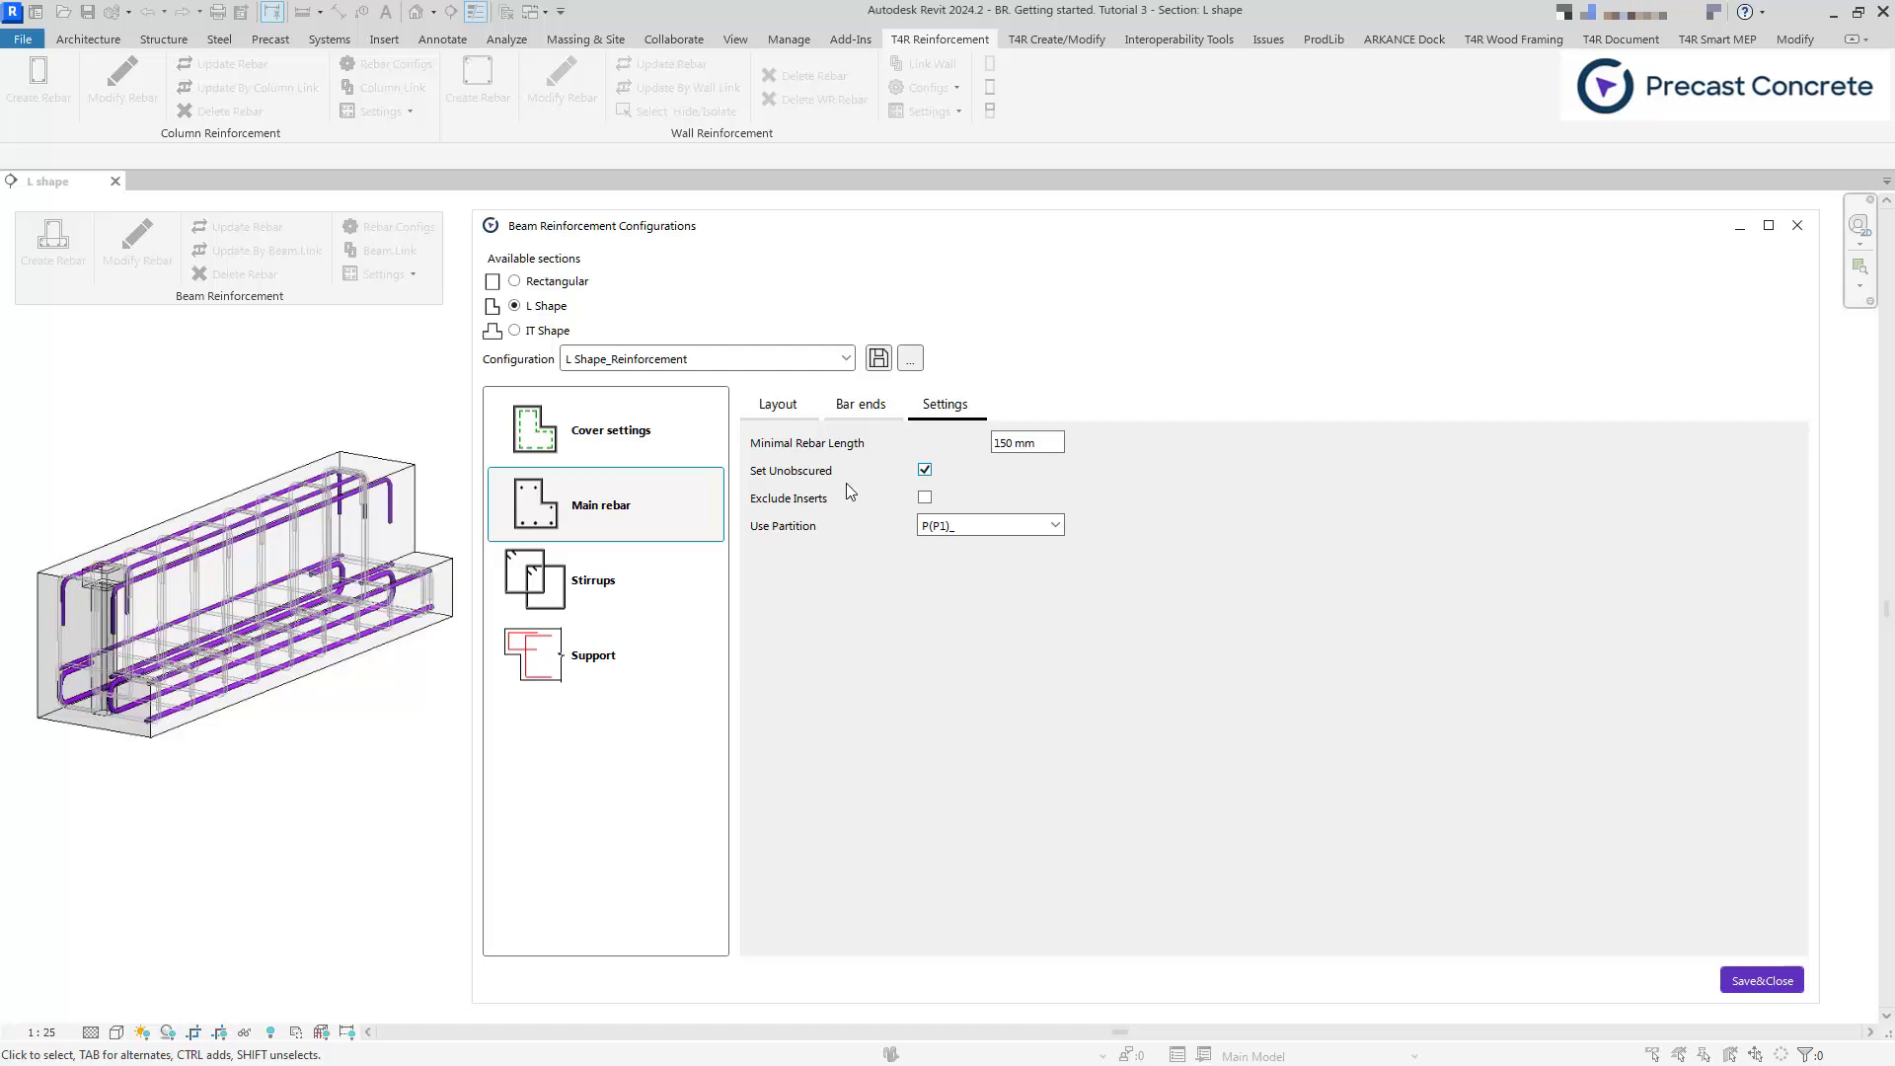
# - Leave Exclude Inserts off, keep partition P(P1)_, and move on to the Stirrups configuration
pyautogui.click(926, 499)
pyautogui.click(924, 498)
pyautogui.click(1055, 525)
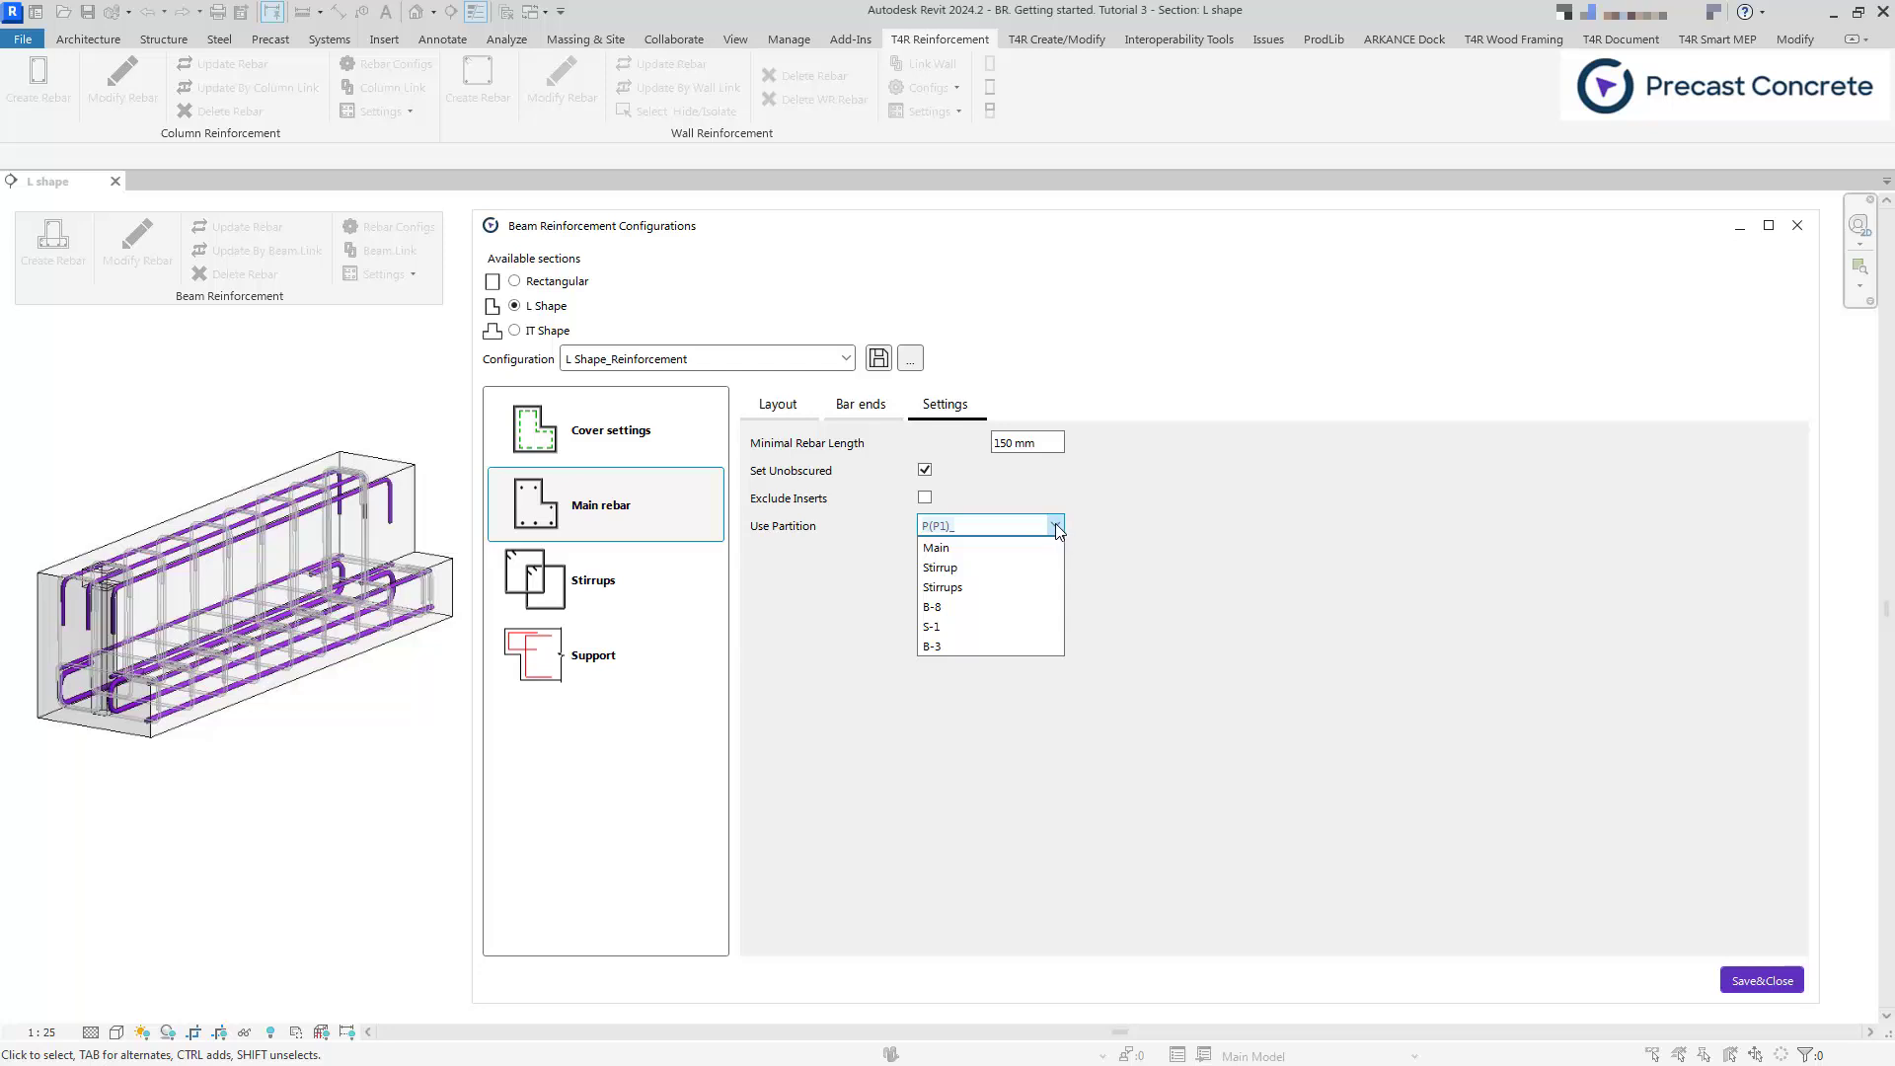
pyautogui.click(1056, 528)
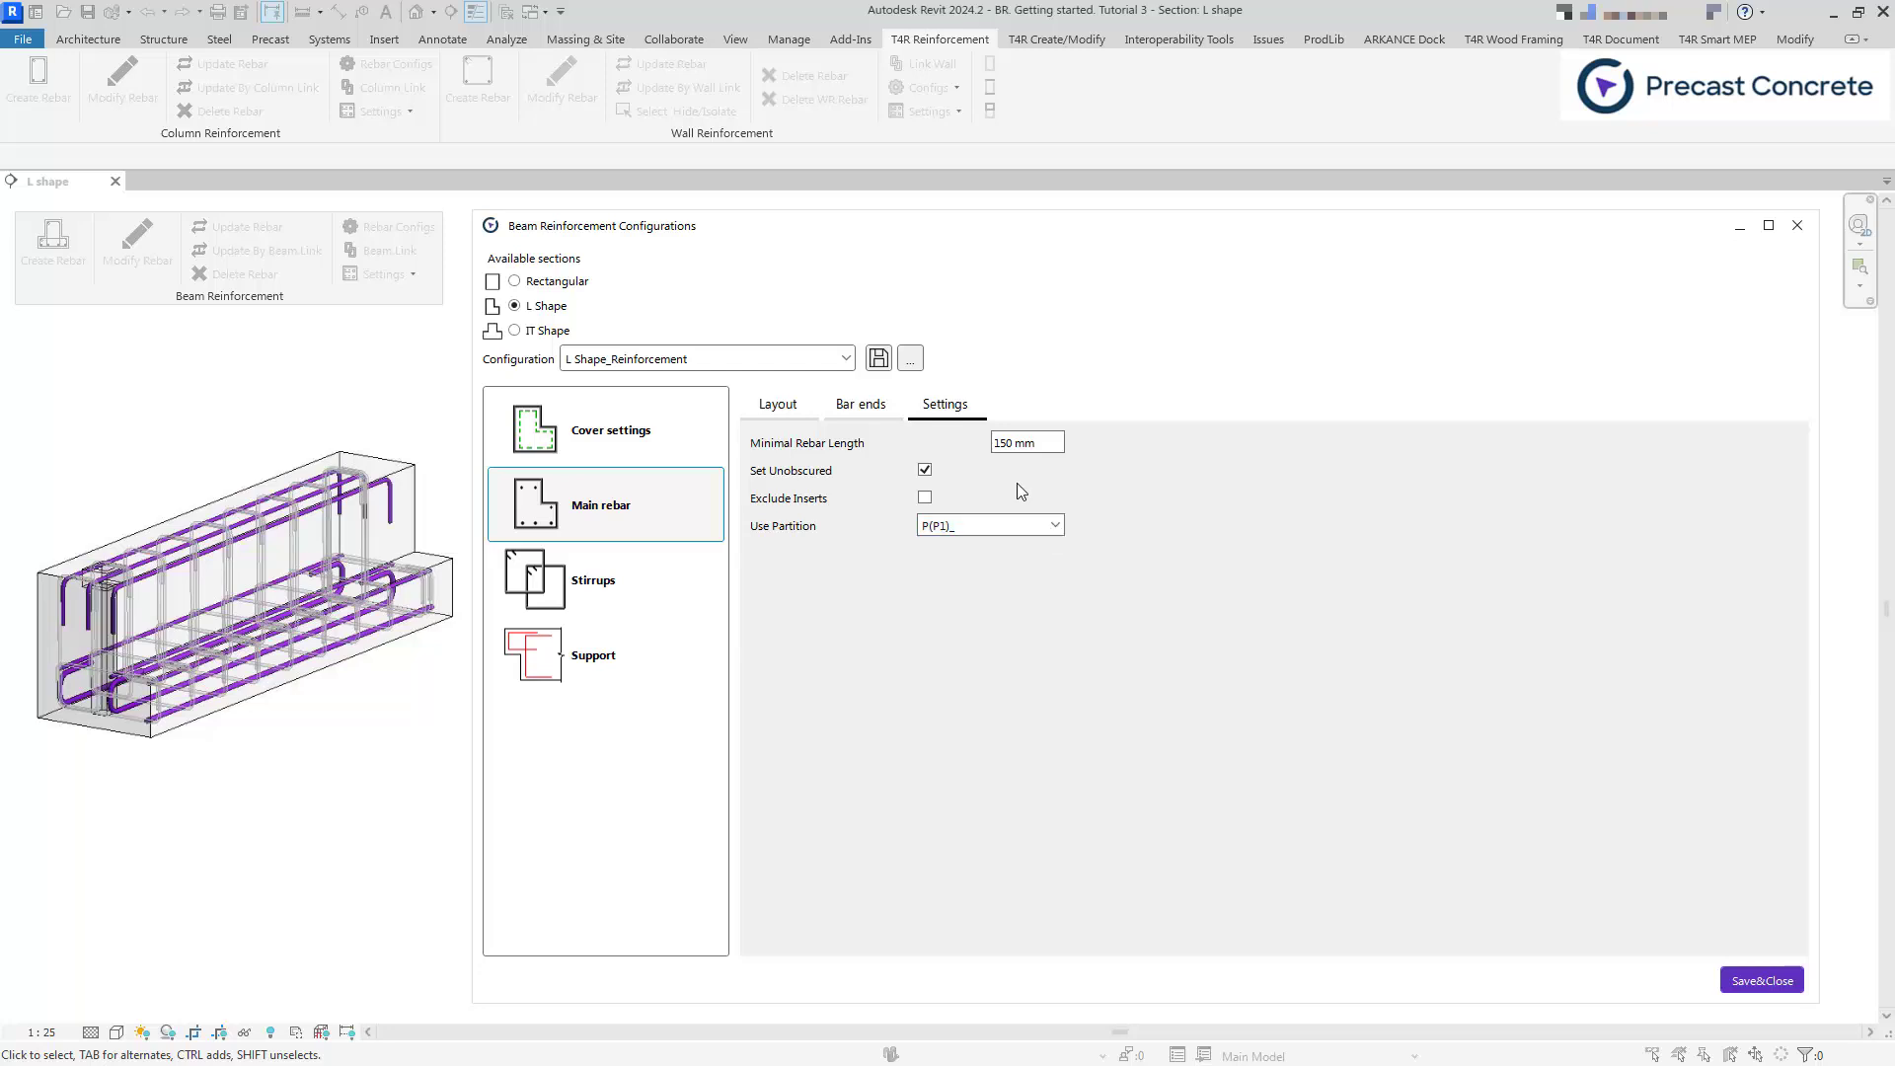
pyautogui.click(593, 586)
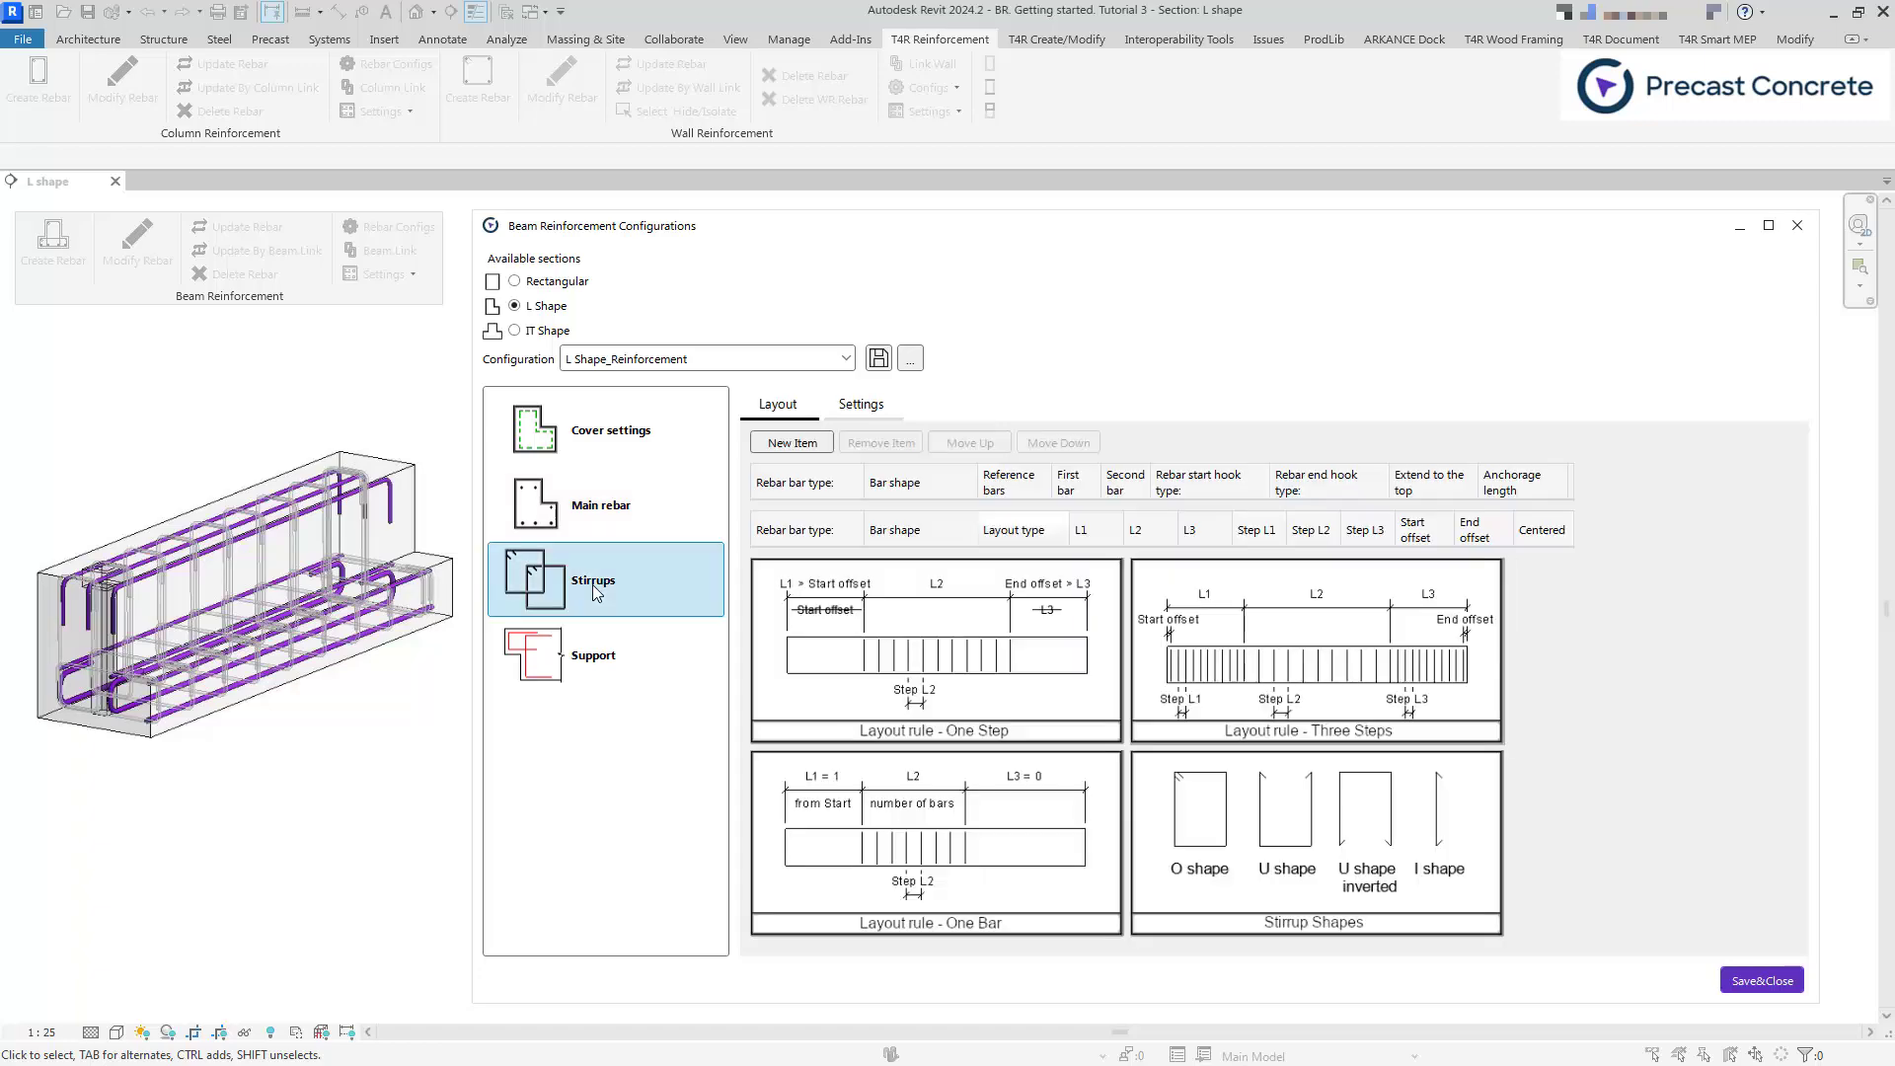